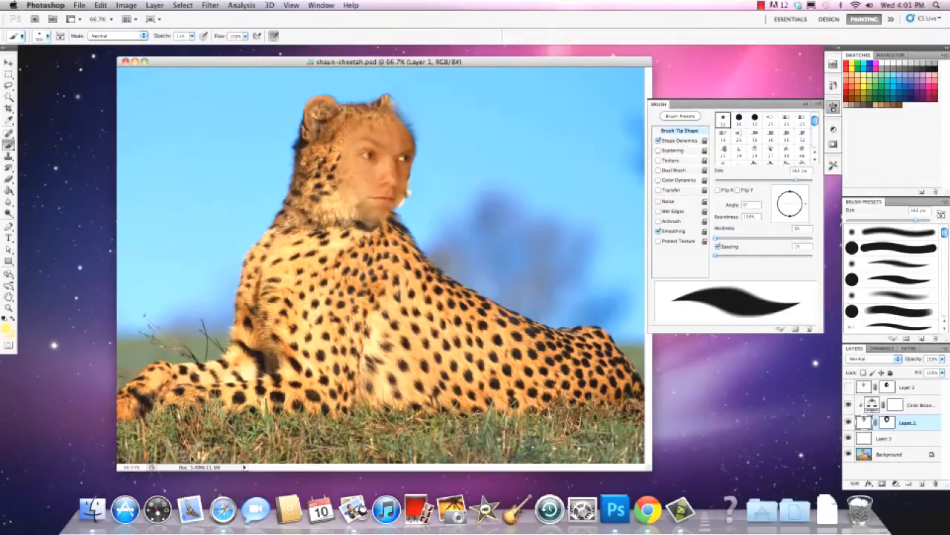
Switch to Safari and search Google for gorilla
left_click(223, 509)
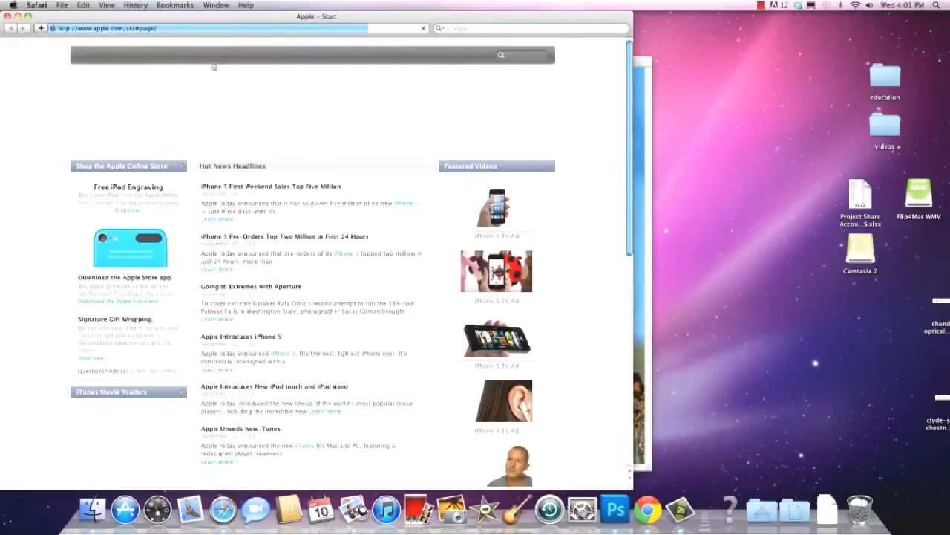
left_click(481, 32)
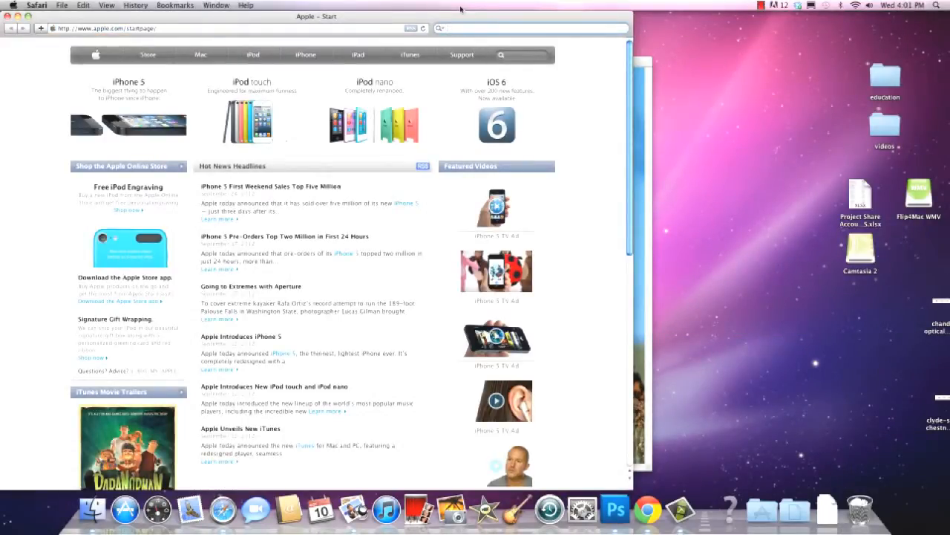
type("l")
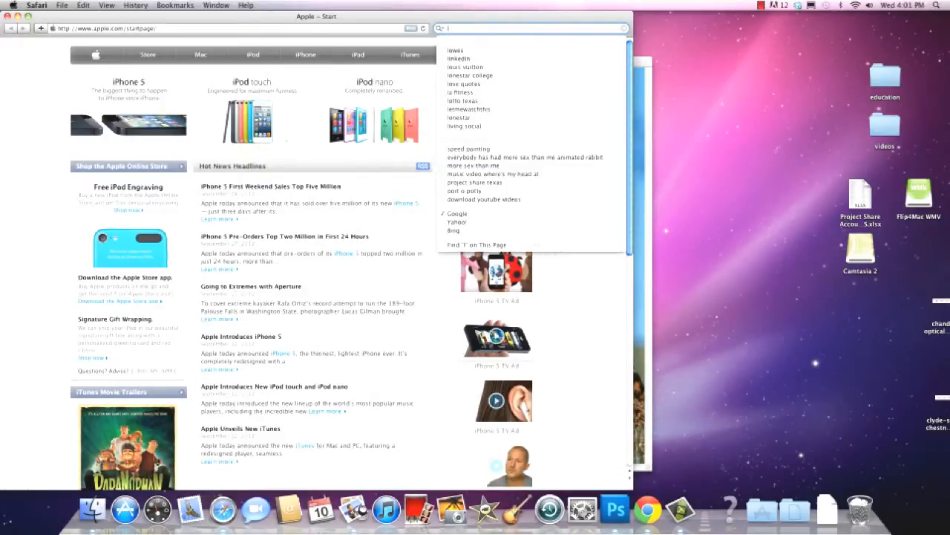
key("BackSpace")
type("gol")
key("BackSpace")
type("ri")
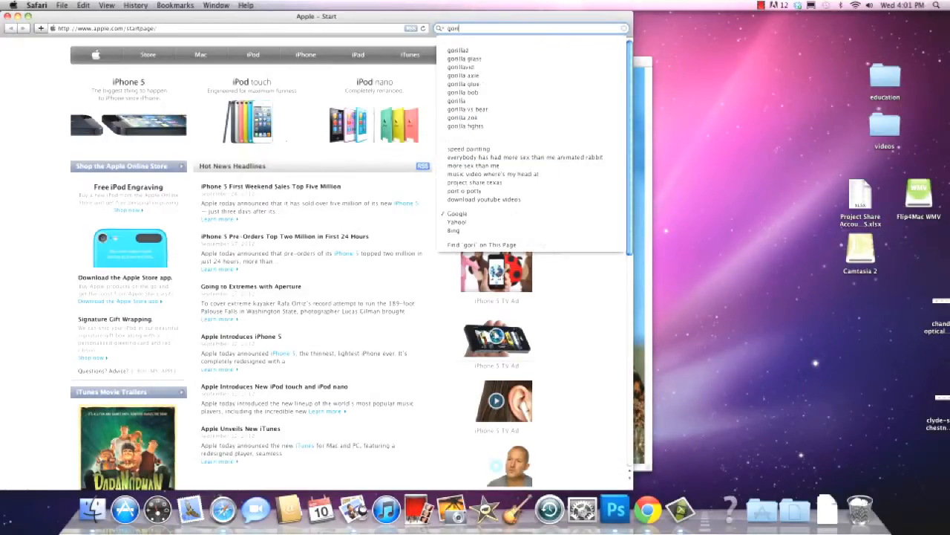
type("lla")
key("Return")
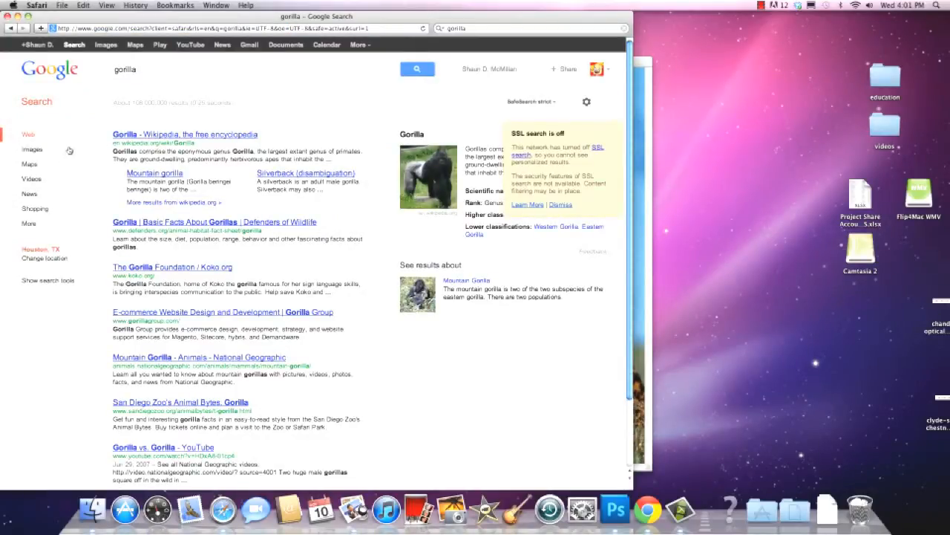
Show the gorilla image results and view the Large-size results in a new tab
left_click(37, 150)
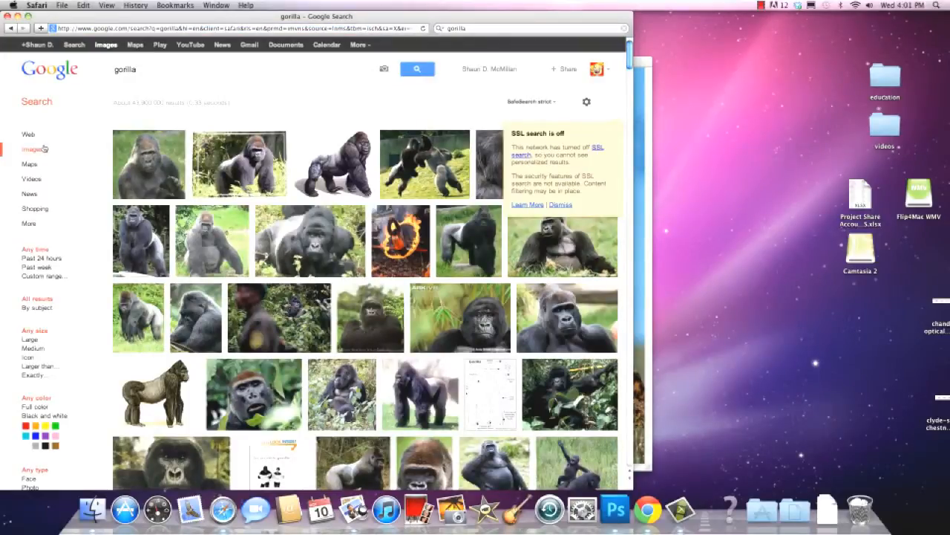
right_click(31, 340)
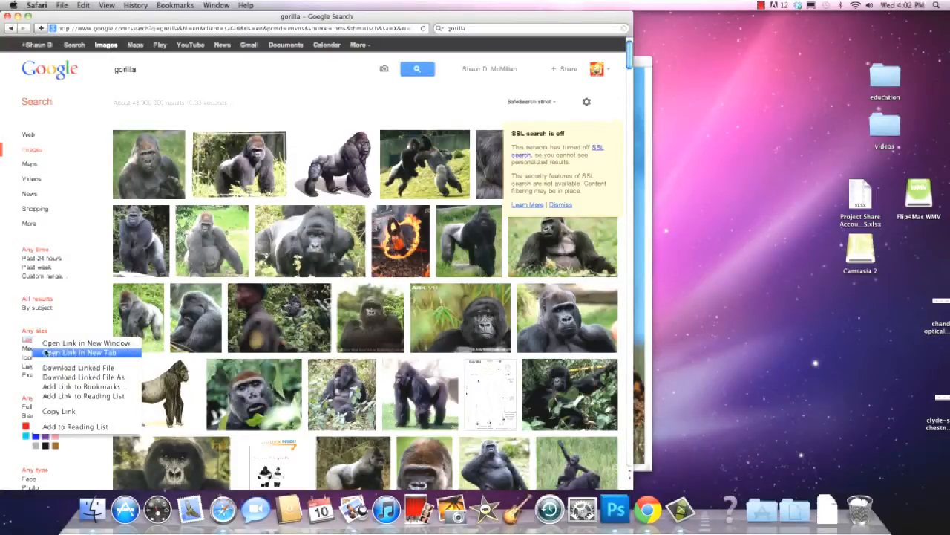
left_click(49, 353)
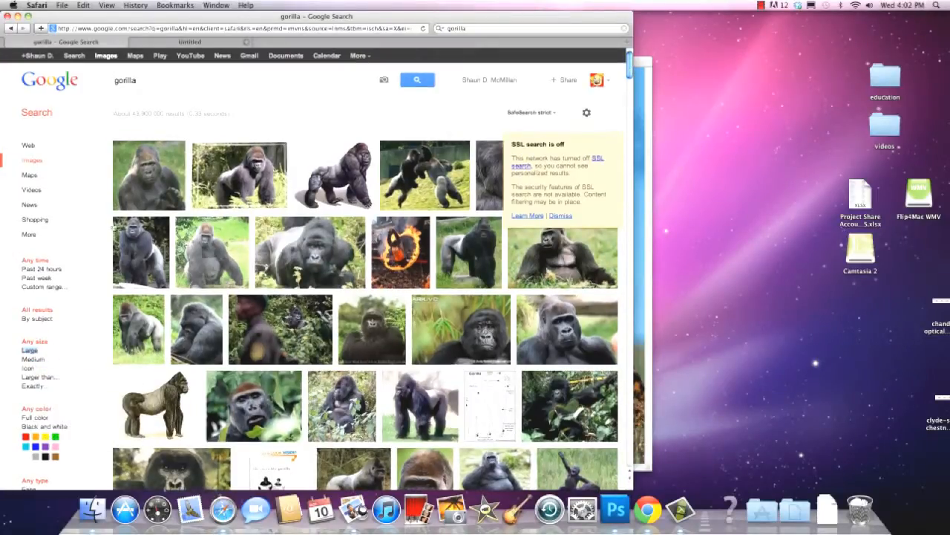
left_click(205, 42)
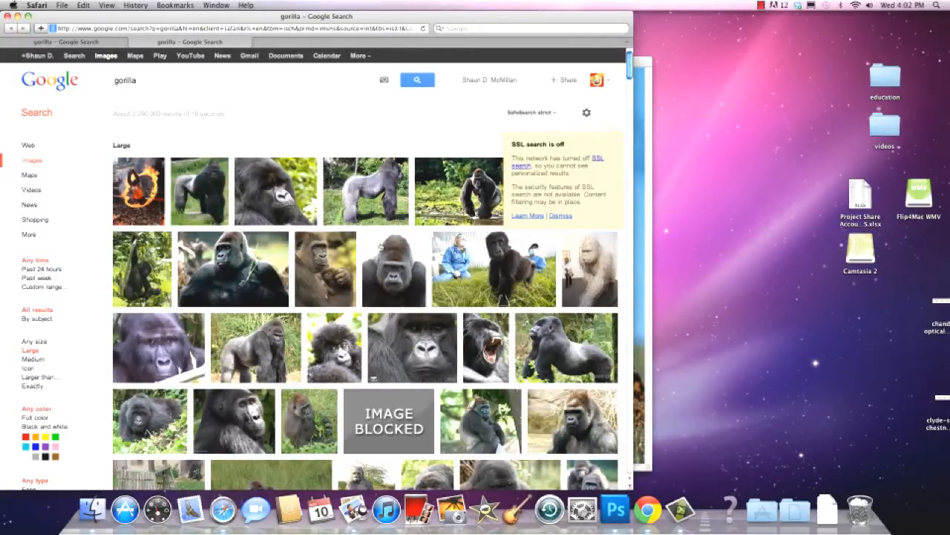
Browse the large gorilla pictures and open the full-size Wikimedia image of the gorilla standing in front of tall grass
left_click(408, 257)
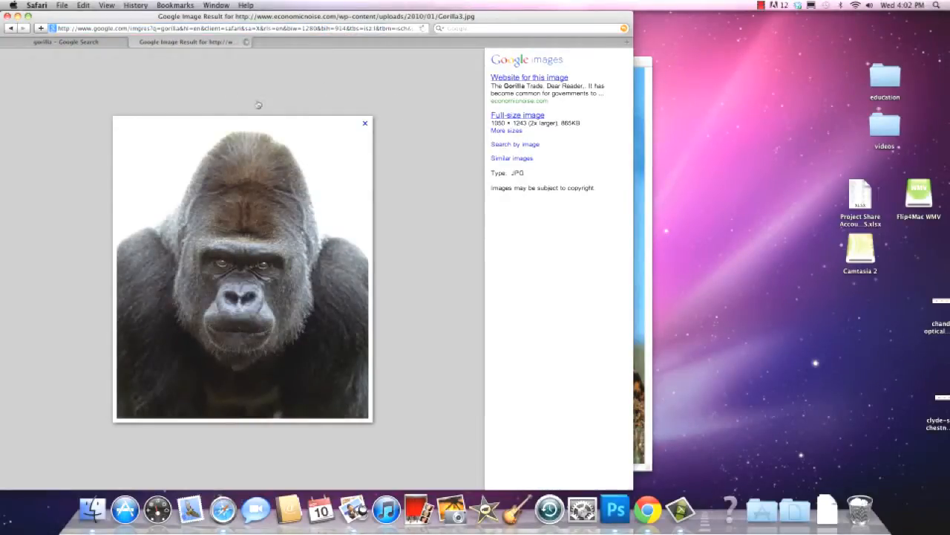
left_click(10, 28)
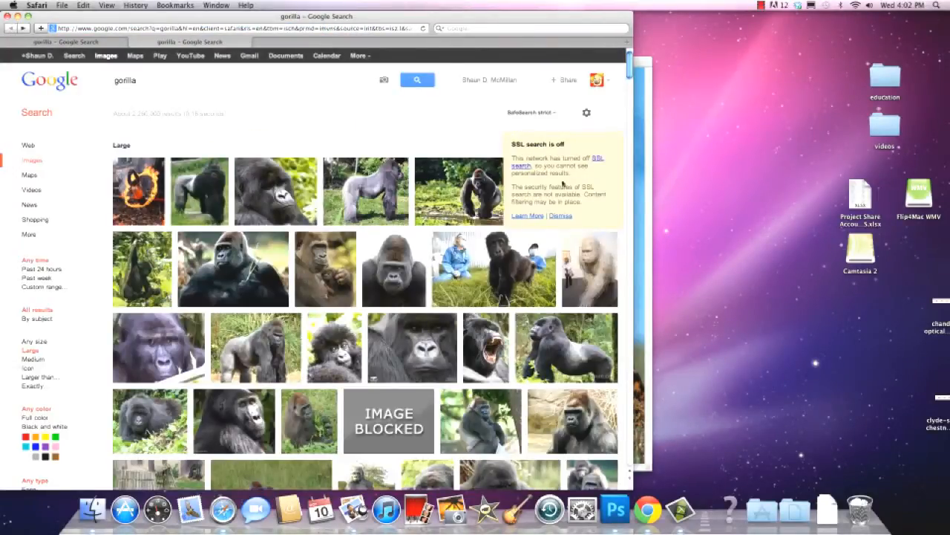
scroll(632, 84, "down", 5)
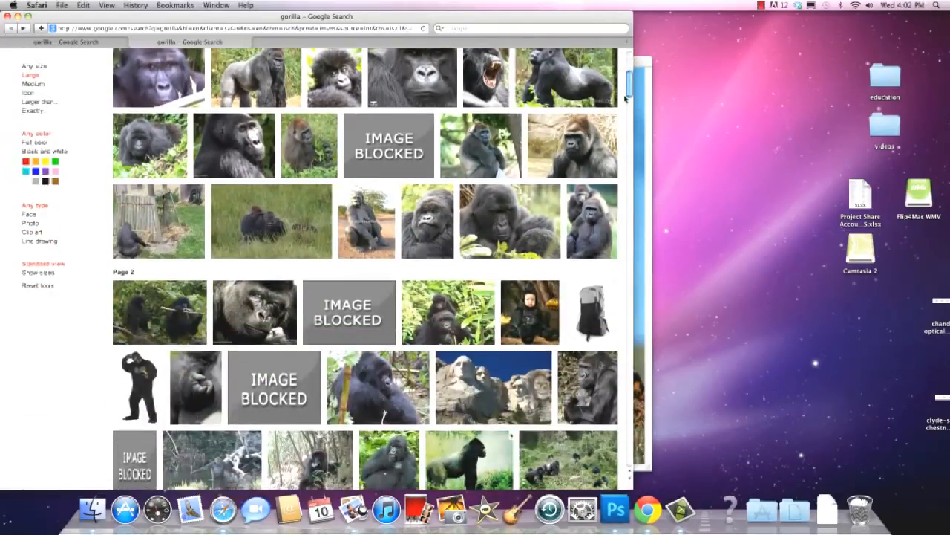
left_click_drag(627, 99, 614, 96)
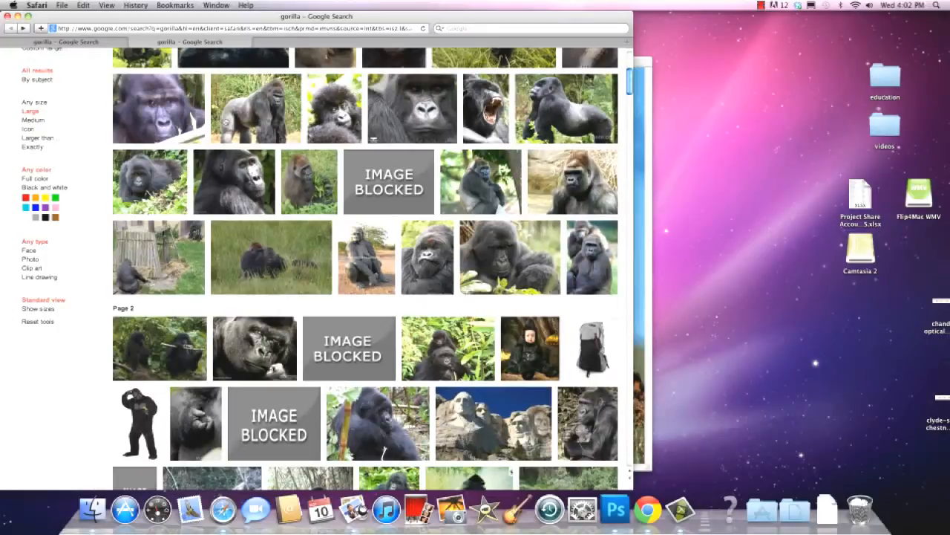
left_click(257, 113)
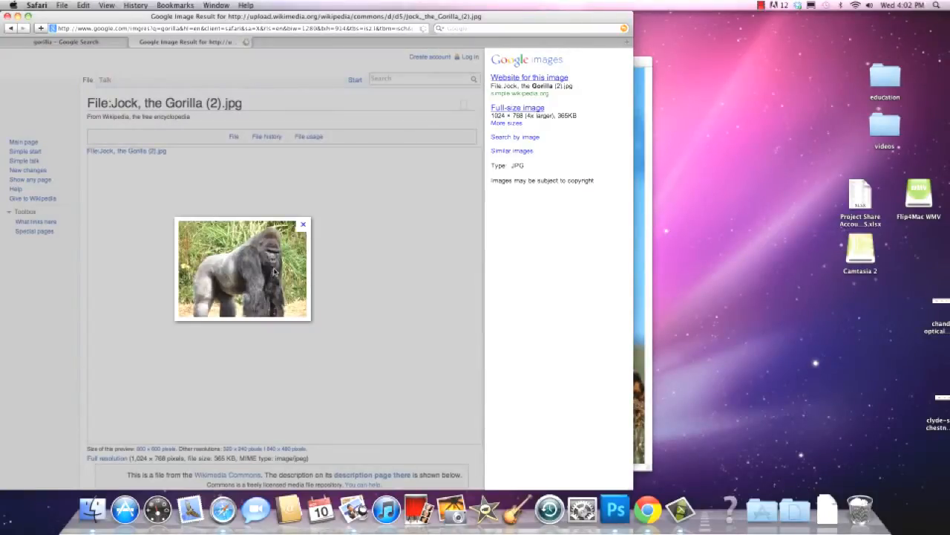
left_click(513, 109)
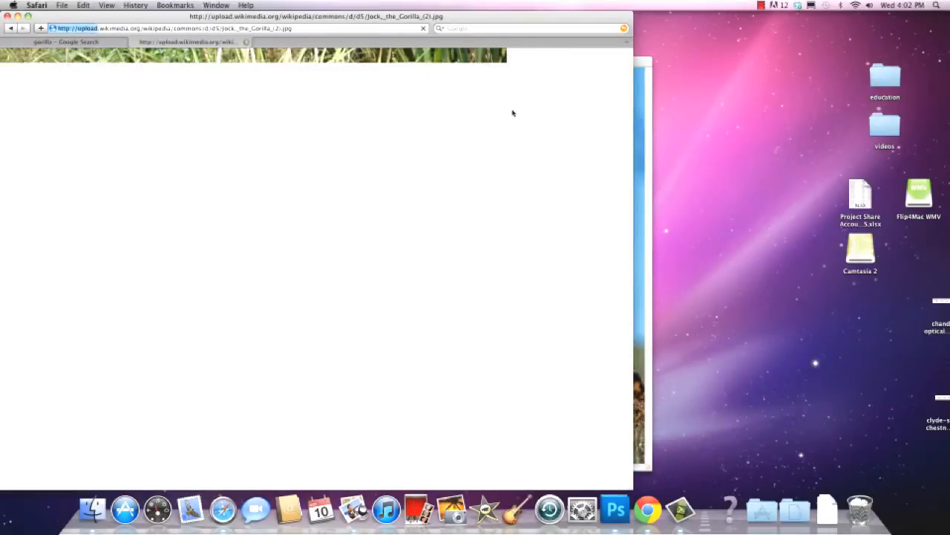
left_click_drag(524, 20, 614, 21)
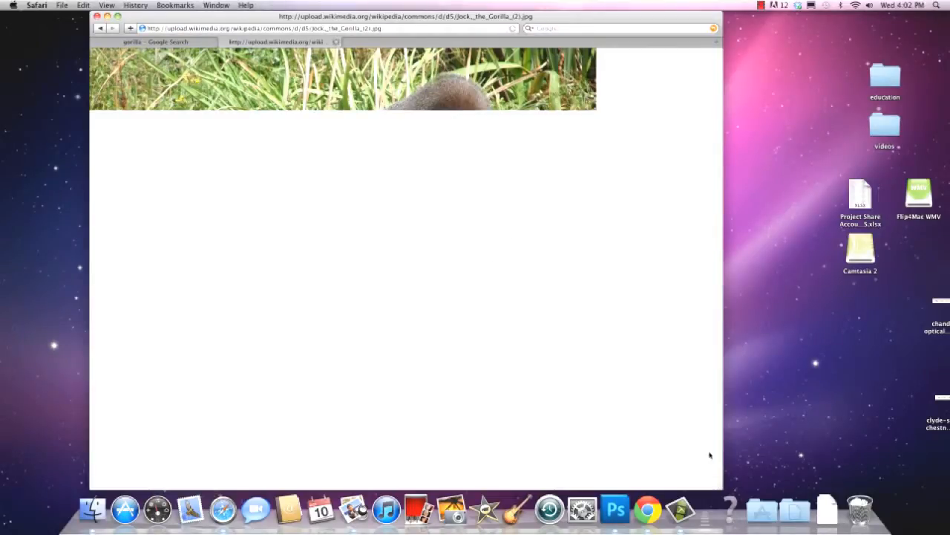
Locate Adobe Photoshop CS5 in the Applications folder
left_click(765, 514)
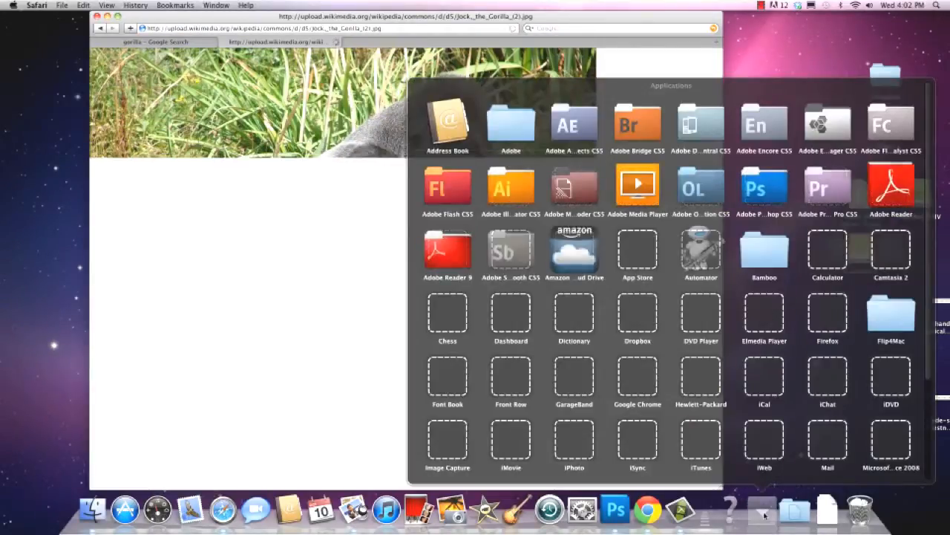
left_click(765, 189)
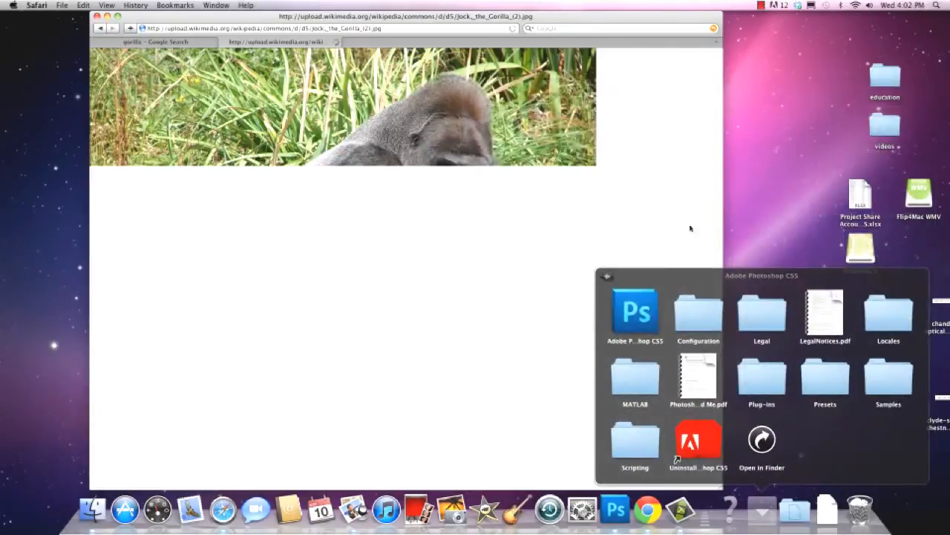
left_click(629, 315)
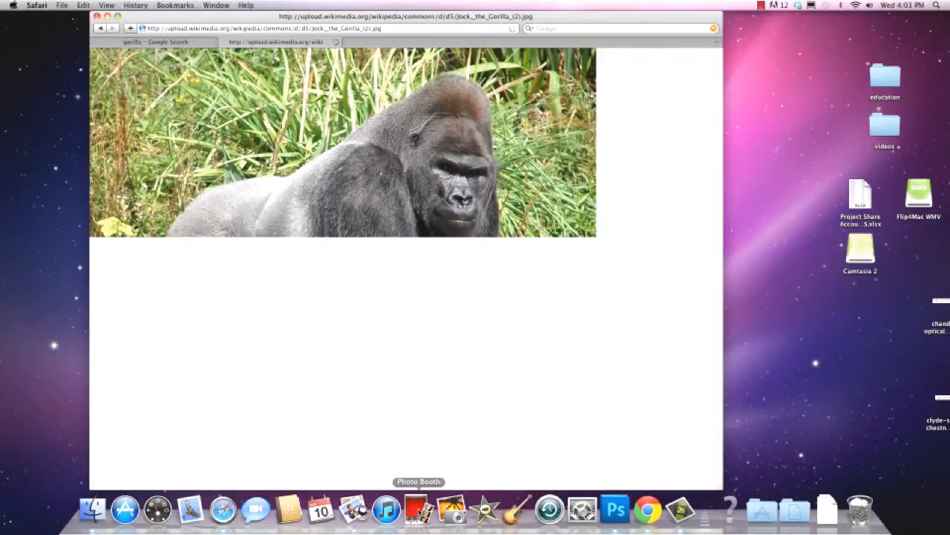
Switch to Photo Booth, take a webcam photo of the face, and open that photo in Photoshop
left_click(419, 509)
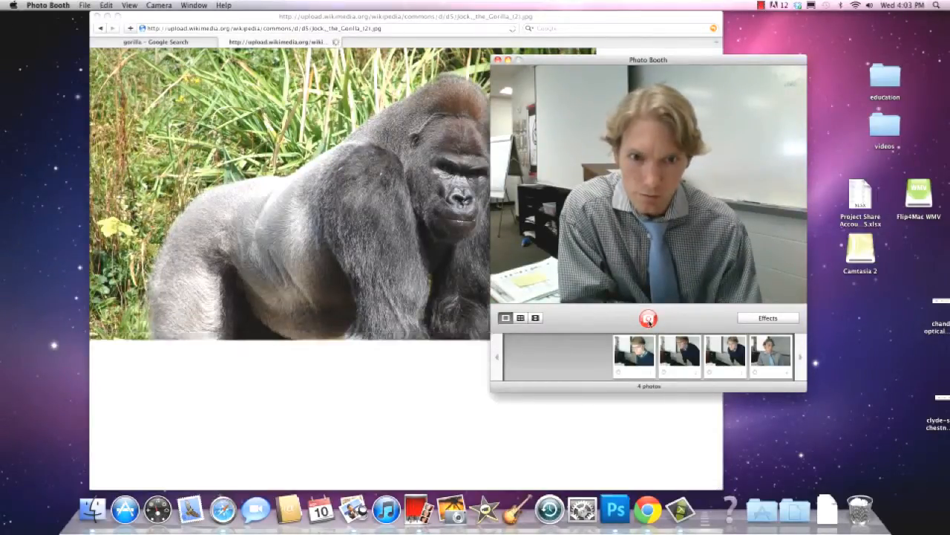
left_click(649, 320)
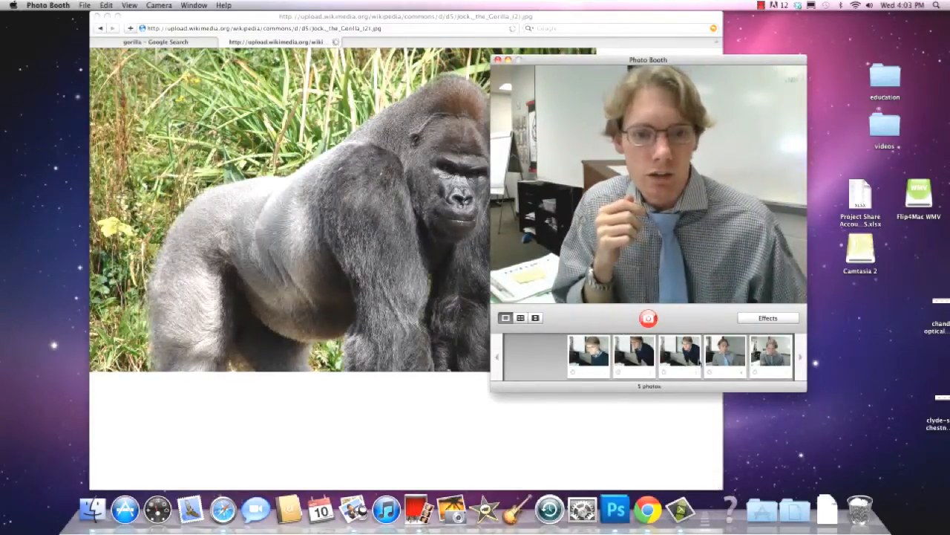
left_click_drag(772, 357, 615, 509)
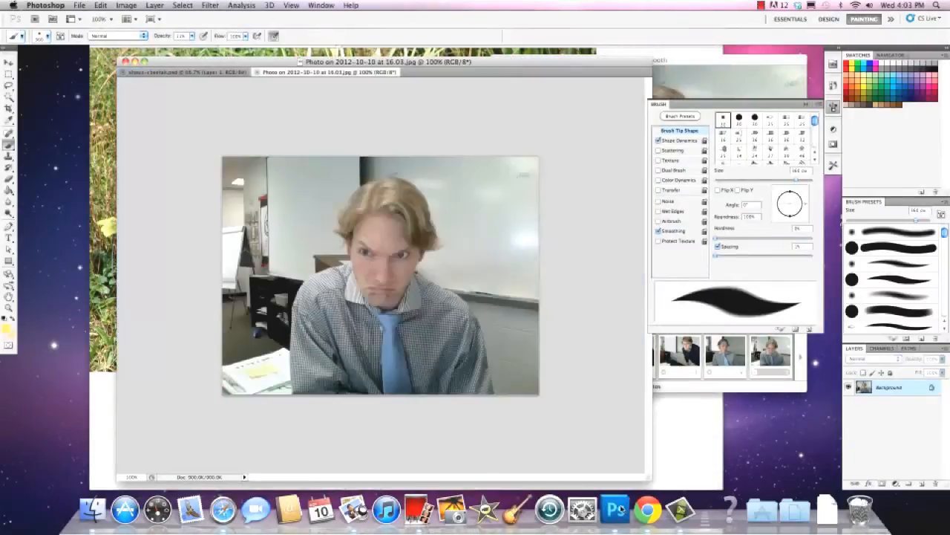
Return to Safari, close the Google search tab, and open the full-size gorilla image in Photoshop
left_click(677, 429)
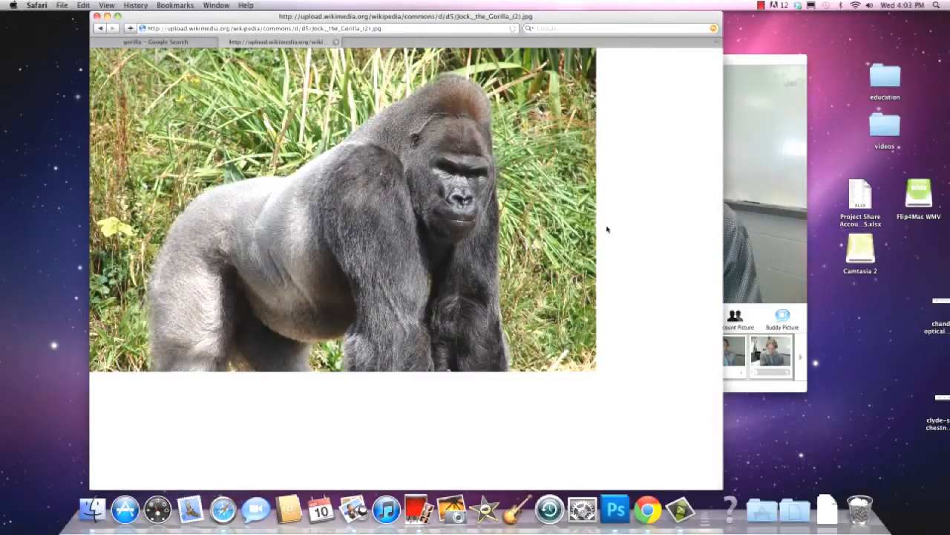
left_click(162, 41)
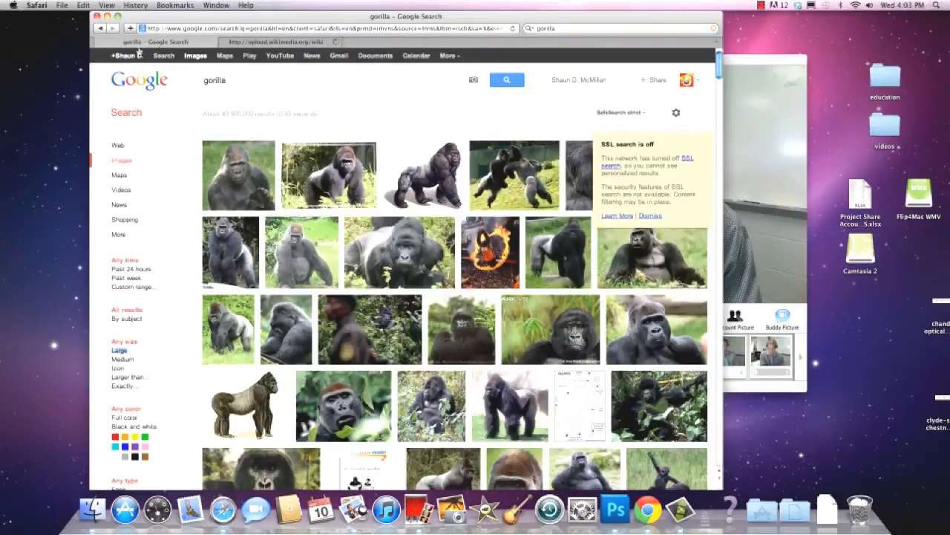
left_click(99, 41)
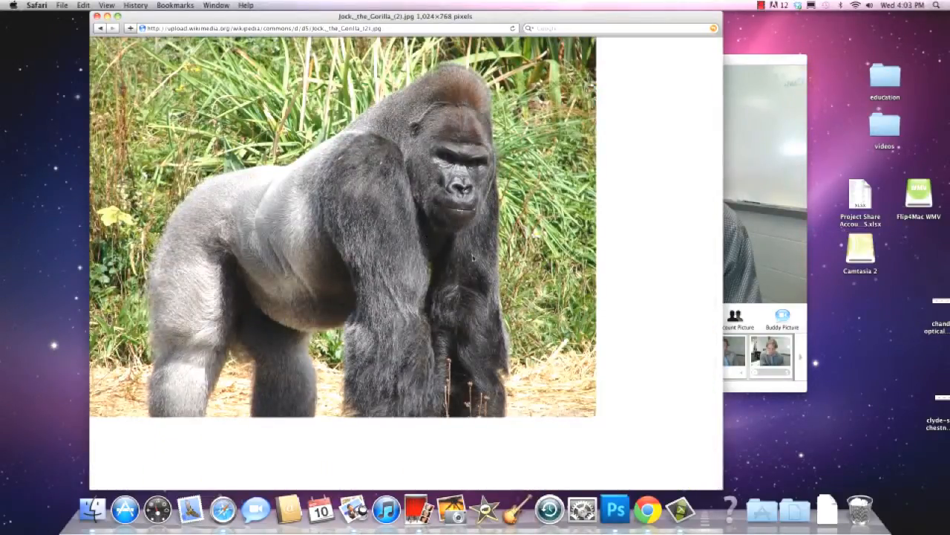
left_click_drag(475, 236, 615, 517)
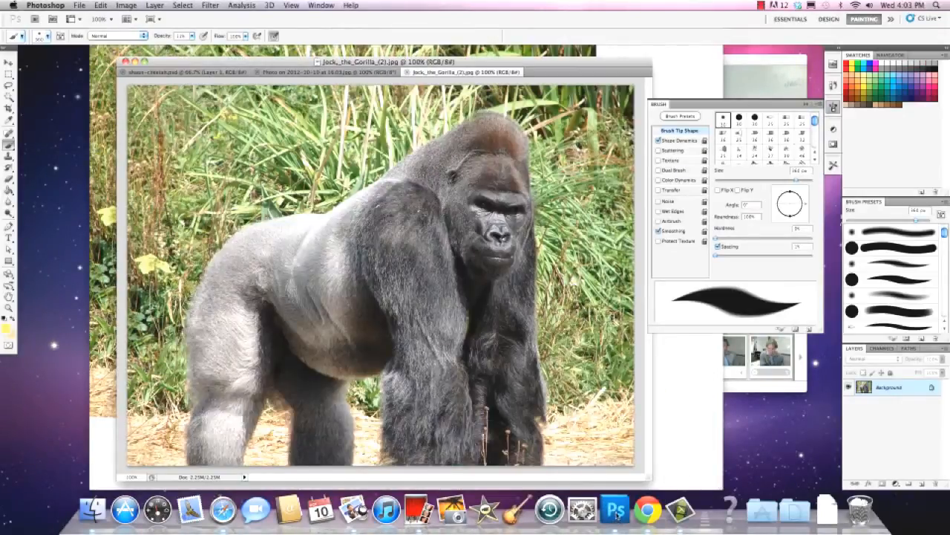
Close the Safari window and bring the Photoshop document window to the front
left_click_drag(365, 62, 318, 63)
left_click(340, 52)
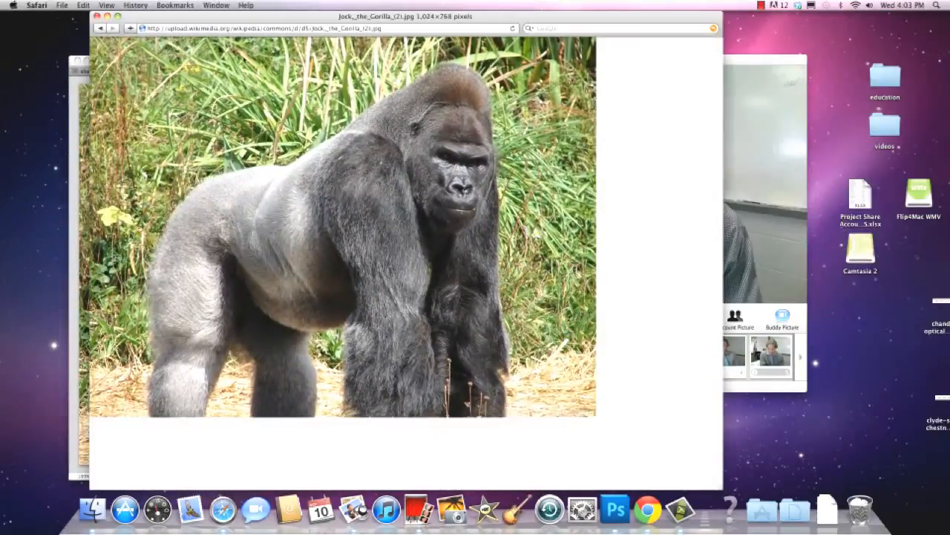
left_click(97, 16)
left_click(279, 60)
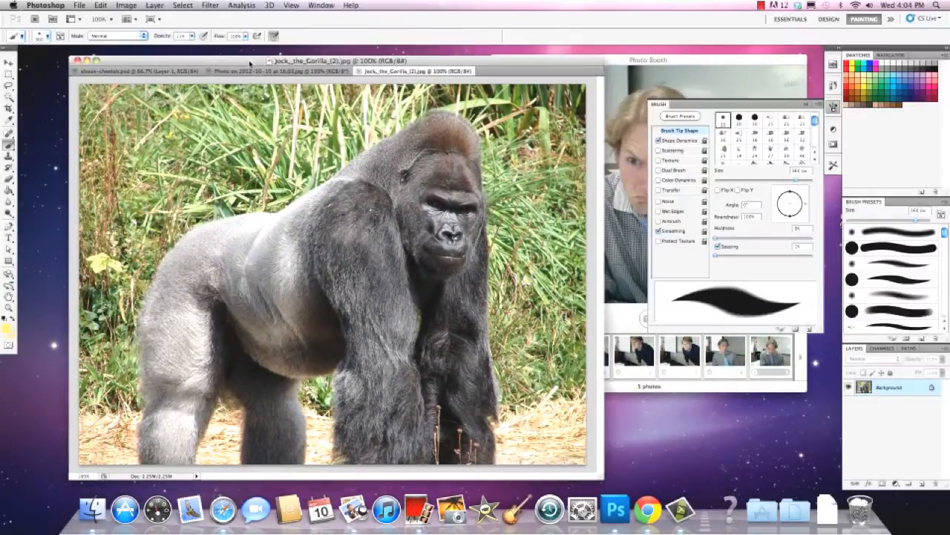
Set the screen mode to Full Screen Mode With Menu Bar and hide the expanded brush settings covering the gorilla image
left_click(291, 5)
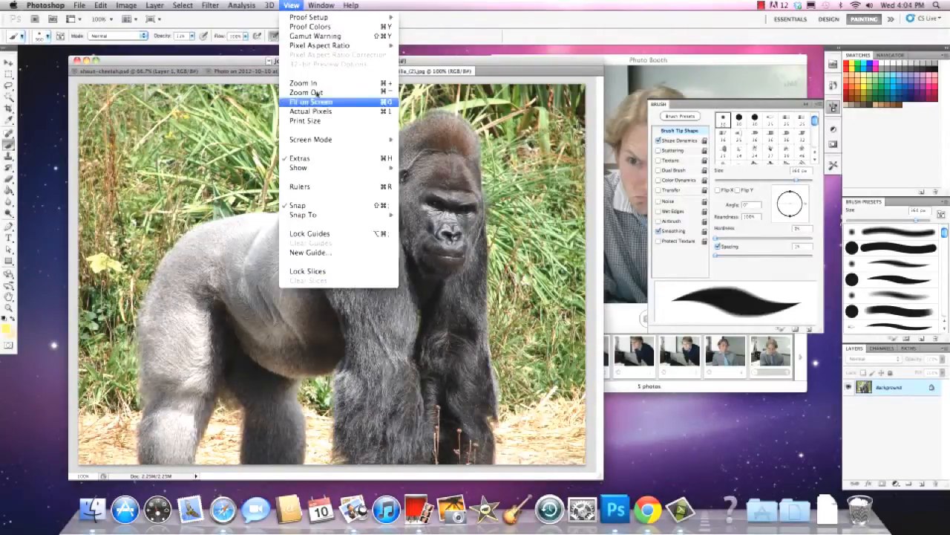
mouse_move(327, 141)
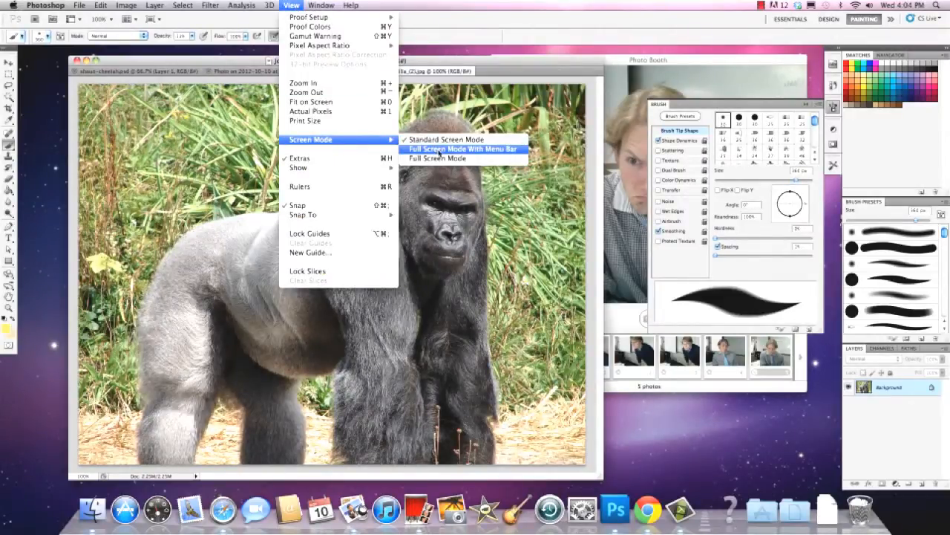
left_click(442, 150)
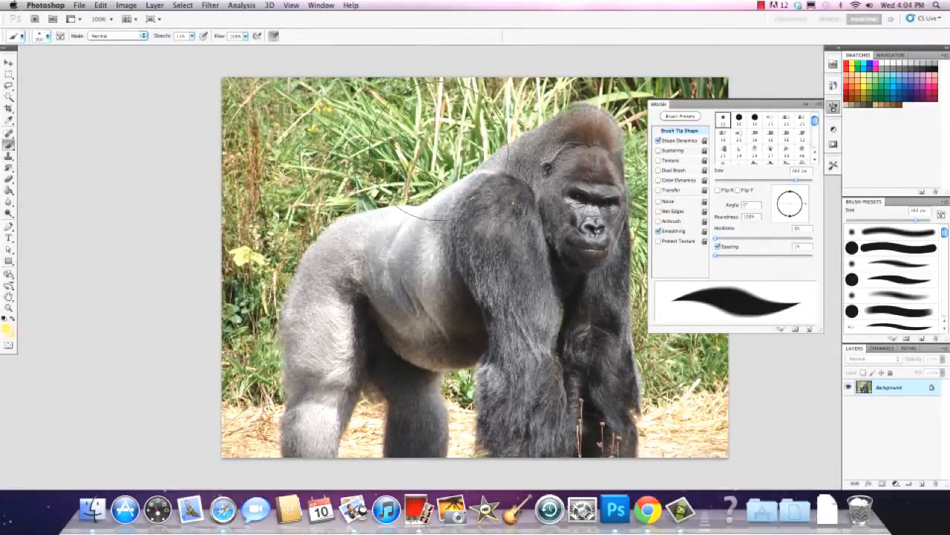
left_click(808, 104)
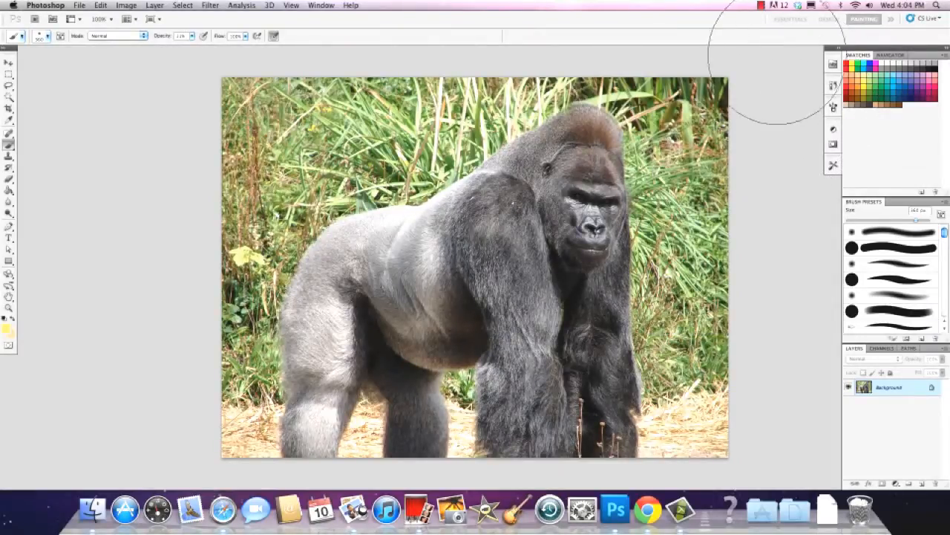
Dismiss the brush size and hardness options and activate the Lasso tool
right_click(444, 136)
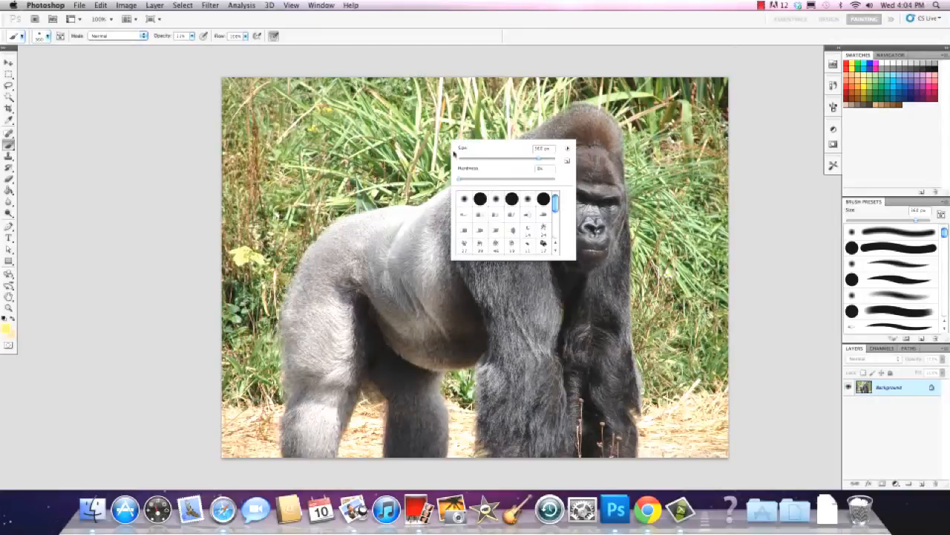
left_click_drag(474, 160, 493, 159)
left_click(8, 87)
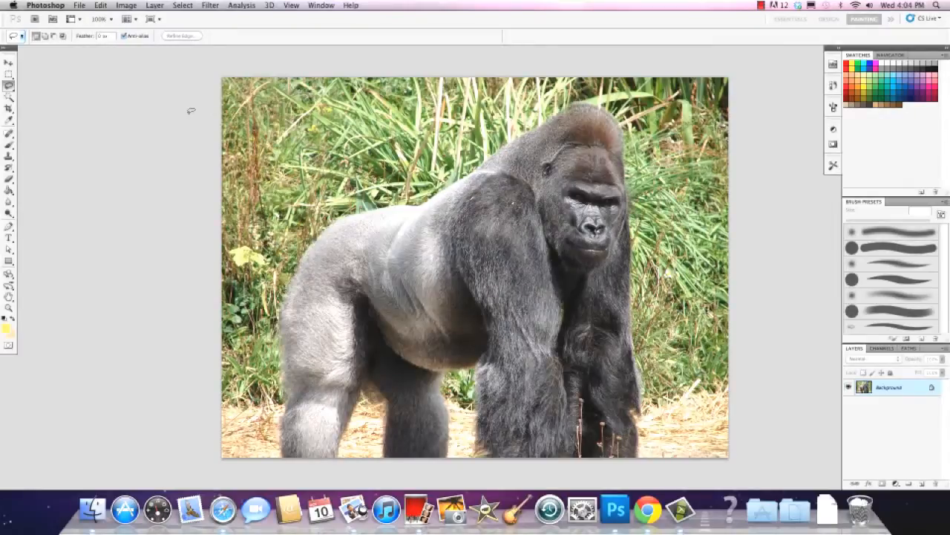
Return to Standard Screen Mode and switch to the webcam portrait document among the open images
left_click(291, 5)
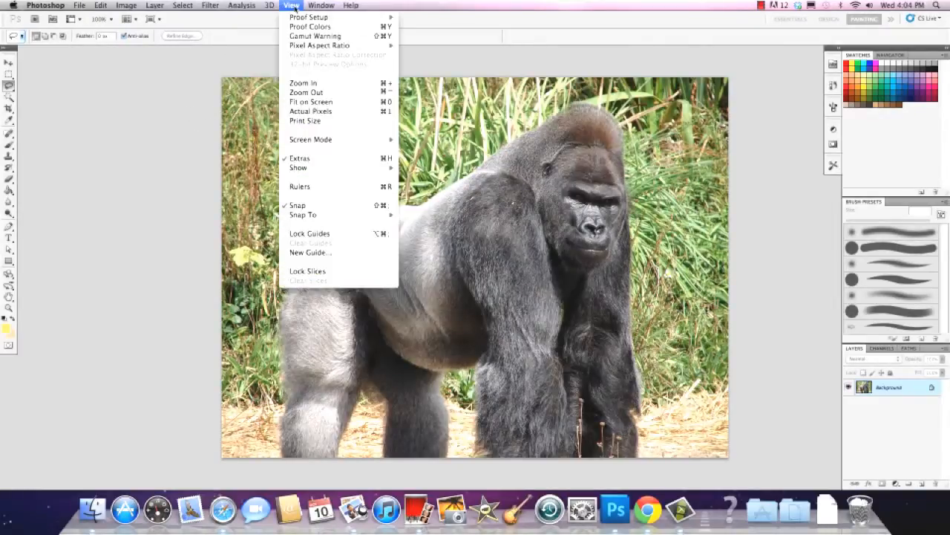
mouse_move(313, 141)
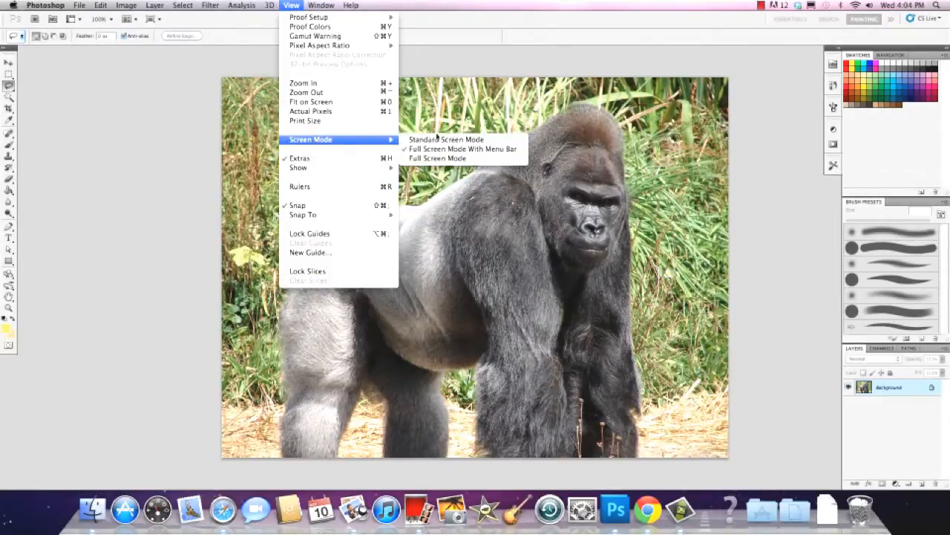
left_click(438, 140)
left_click(281, 72)
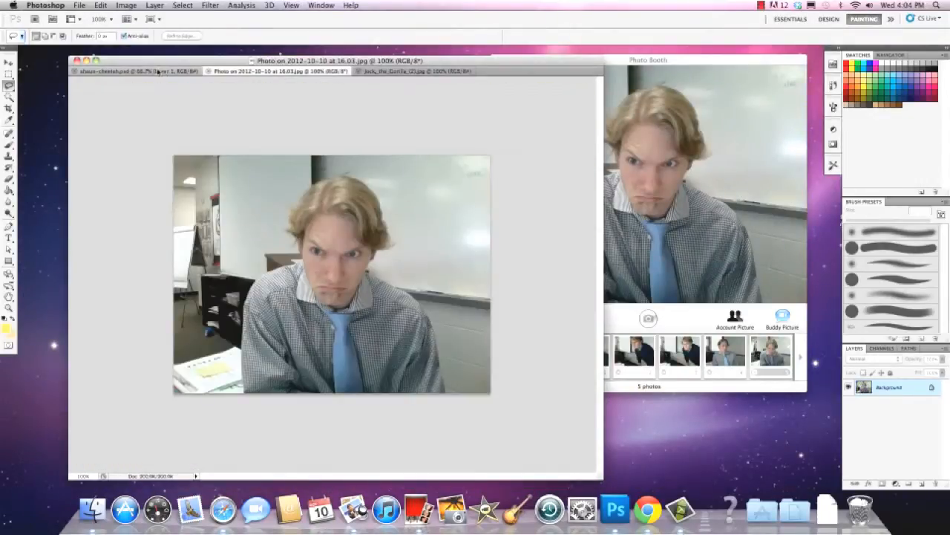
left_click(160, 72)
left_click(262, 70)
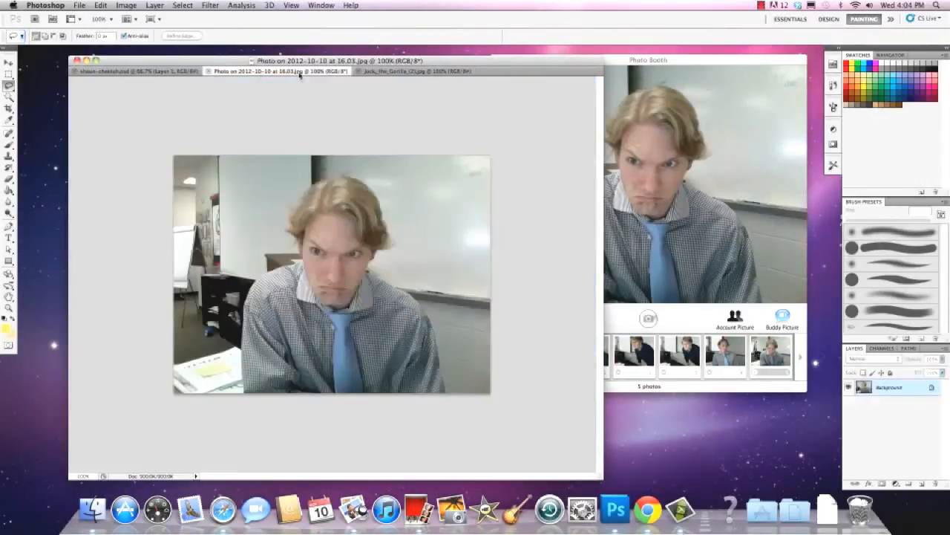
left_click(386, 72)
left_click(295, 71)
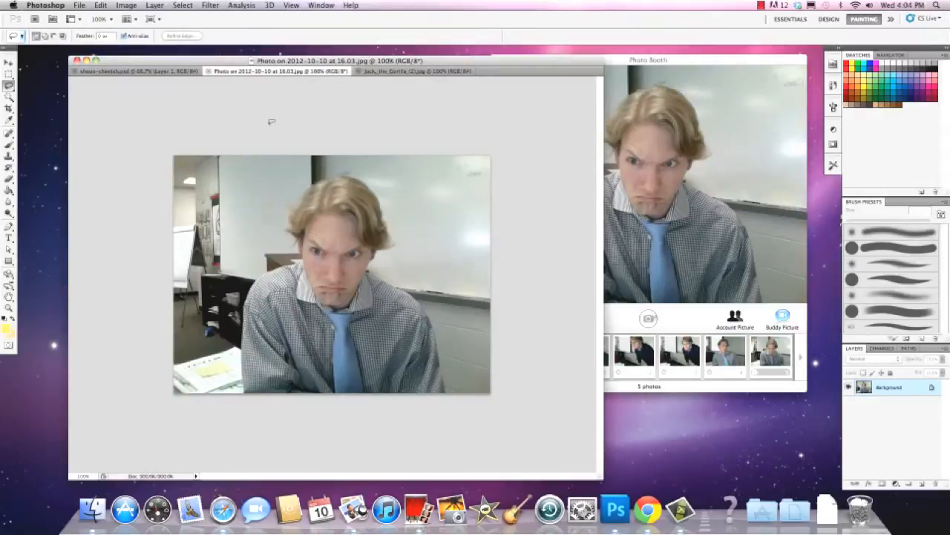
Select a loose area around the head in the webcam portrait with the Lasso tool and copy it
mouse_move(271, 217)
left_mouse_down()
mouse_move(276, 268)
mouse_move(368, 318)
mouse_move(375, 182)
mouse_move(320, 161)
left_mouse_up()
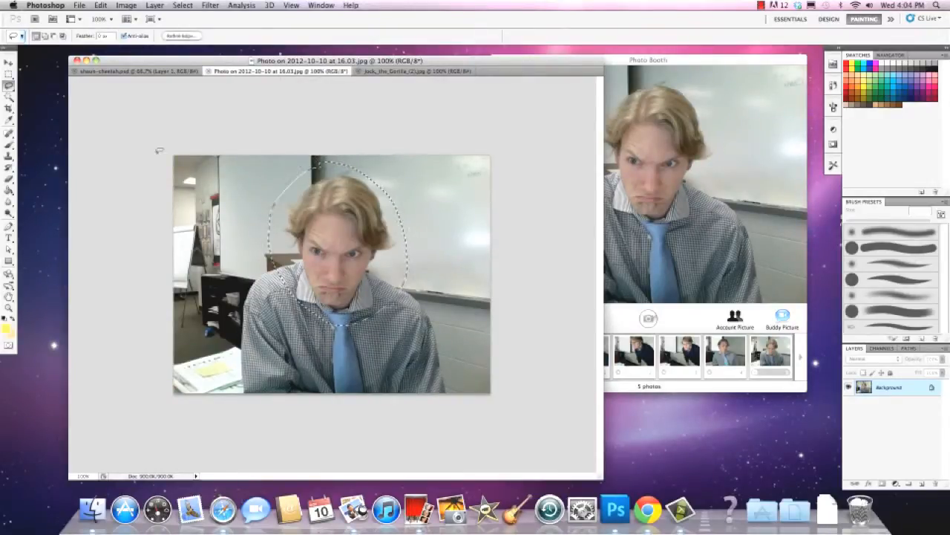
left_click(8, 85)
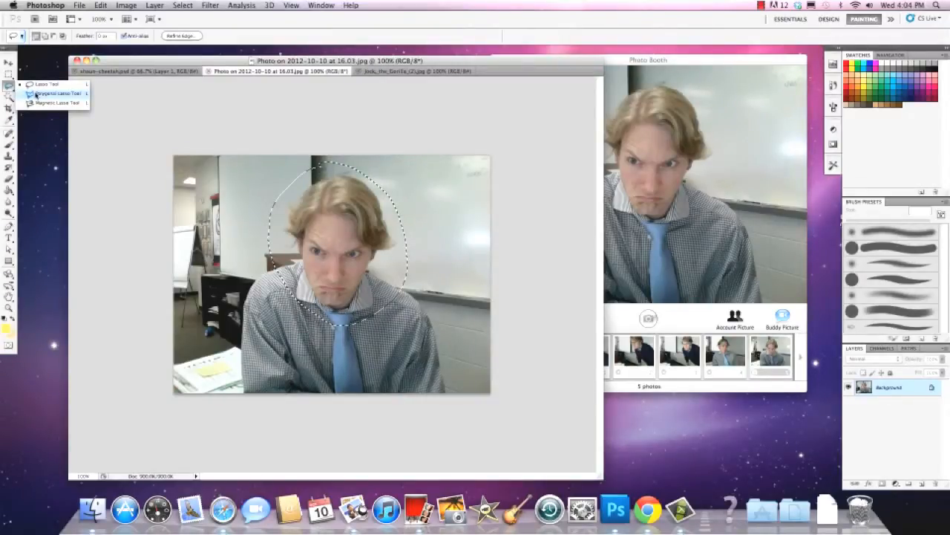
left_click(36, 94)
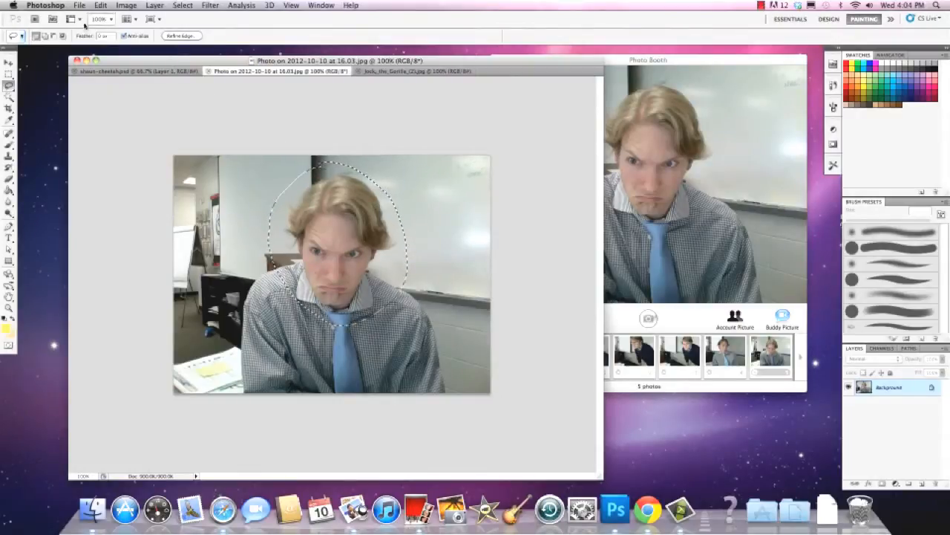
left_click(100, 5)
left_click(117, 80)
Paste the copied head into the gorilla document and move it over the gorilla's head
left_click(379, 72)
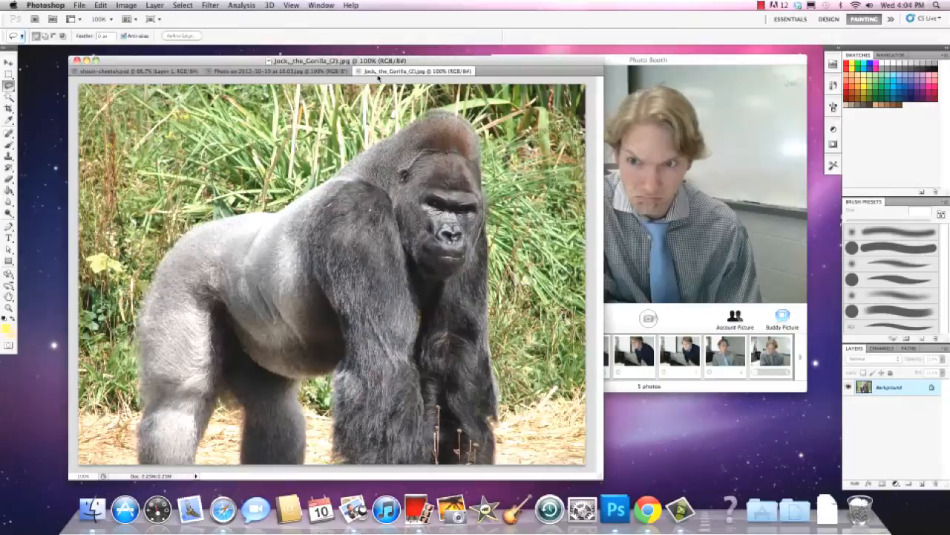
left_click(101, 6)
left_click(111, 101)
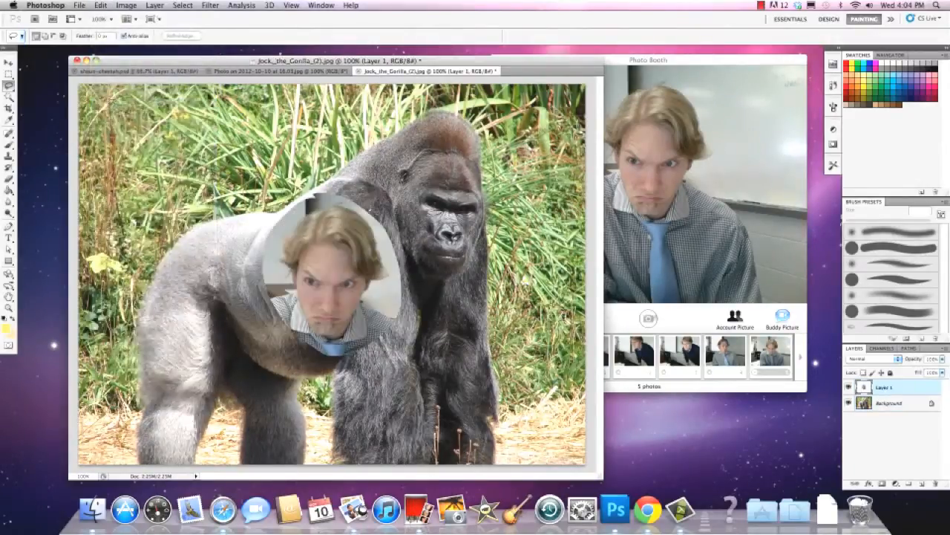
left_click(9, 63)
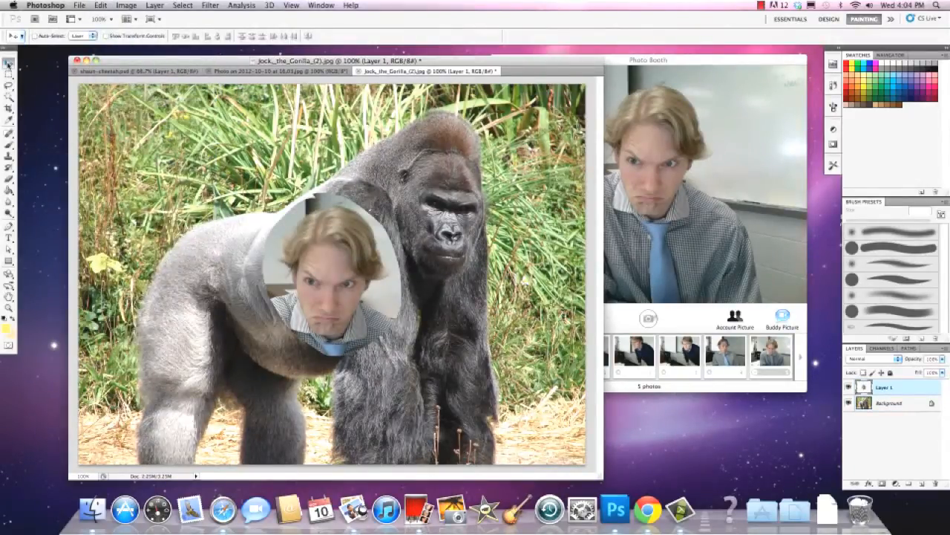
left_click_drag(316, 284, 436, 174)
mouse_move(430, 181)
left_mouse_down()
mouse_move(438, 216)
mouse_move(338, 274)
mouse_move(301, 279)
mouse_move(405, 214)
mouse_move(431, 186)
left_mouse_up()
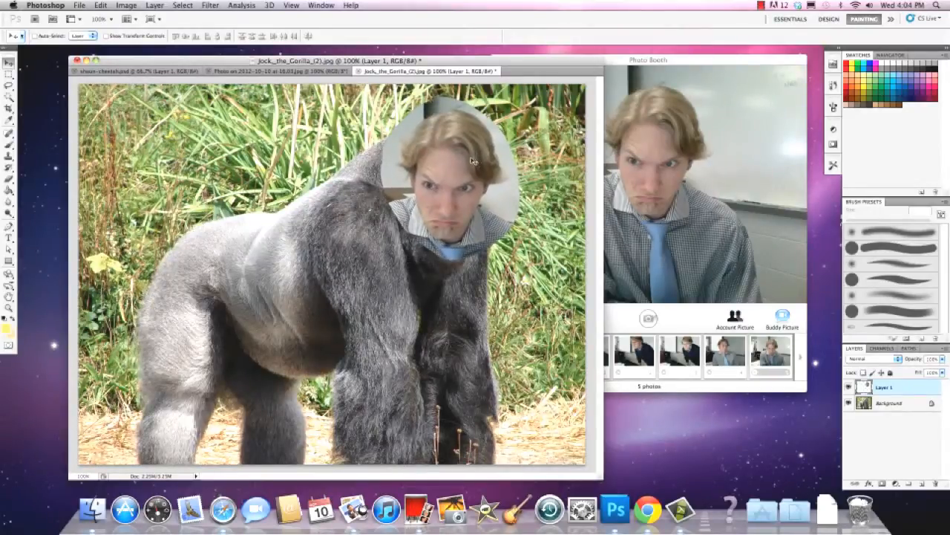
Set the screen mode of the gorilla document to Full Screen Mode With Menu Bar
left_click(290, 6)
mouse_move(361, 139)
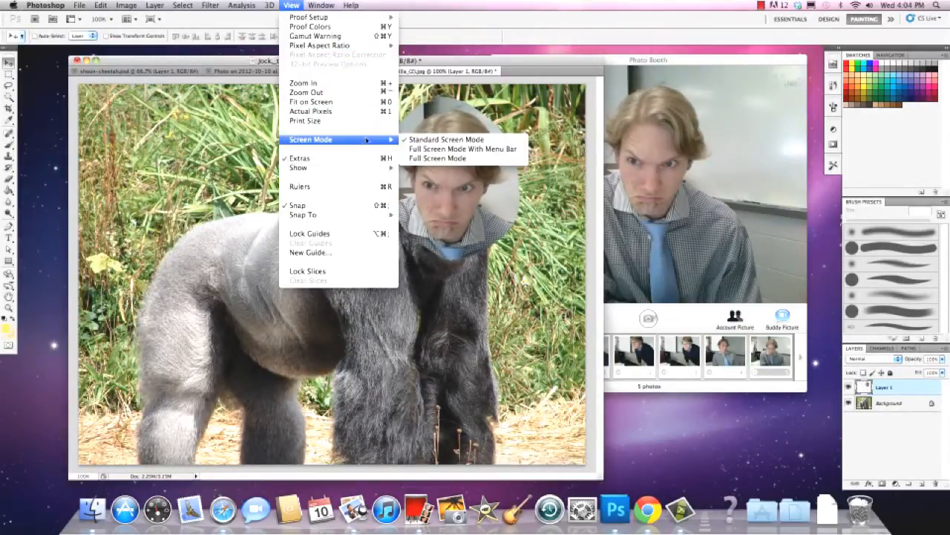
left_click(445, 149)
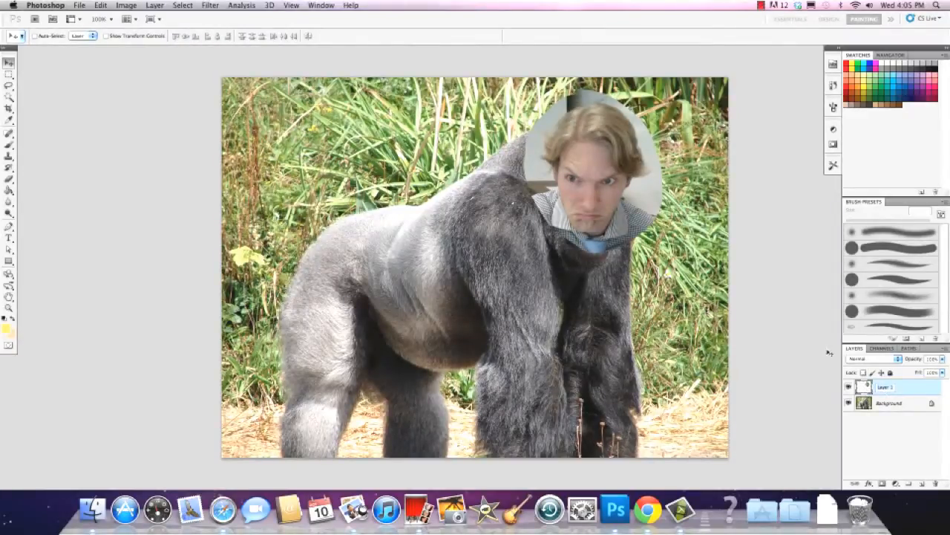
Rename the pasted portrait layer with the subject's first name and try to convert the Background into a regular layer
type("shaun")
double_click(888, 403)
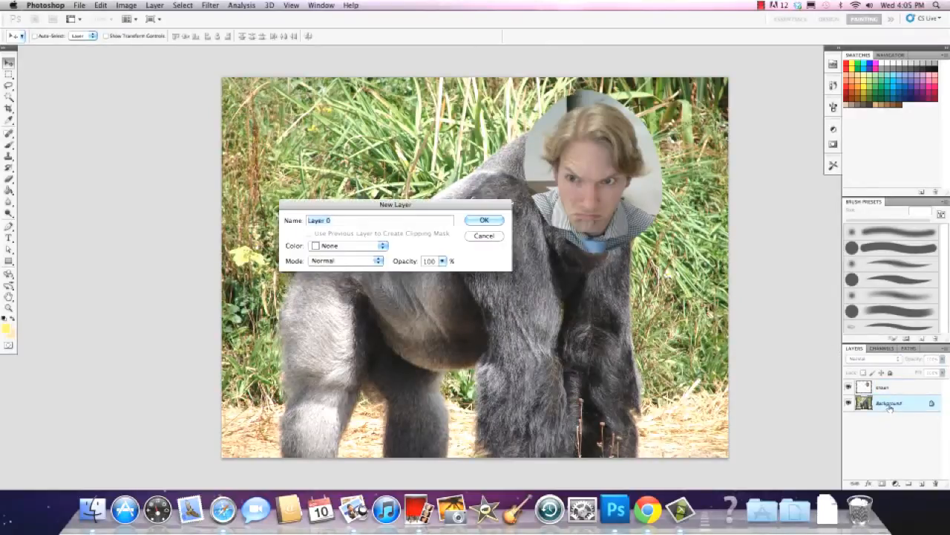
left_click(499, 221)
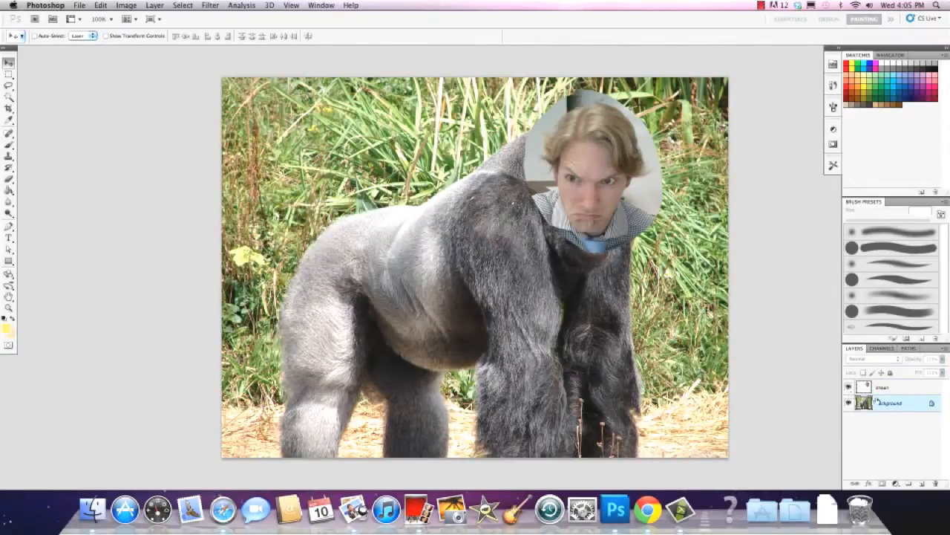
Duplicate the Background layer and rename the copy as gorilla
left_click_drag(864, 404, 872, 480)
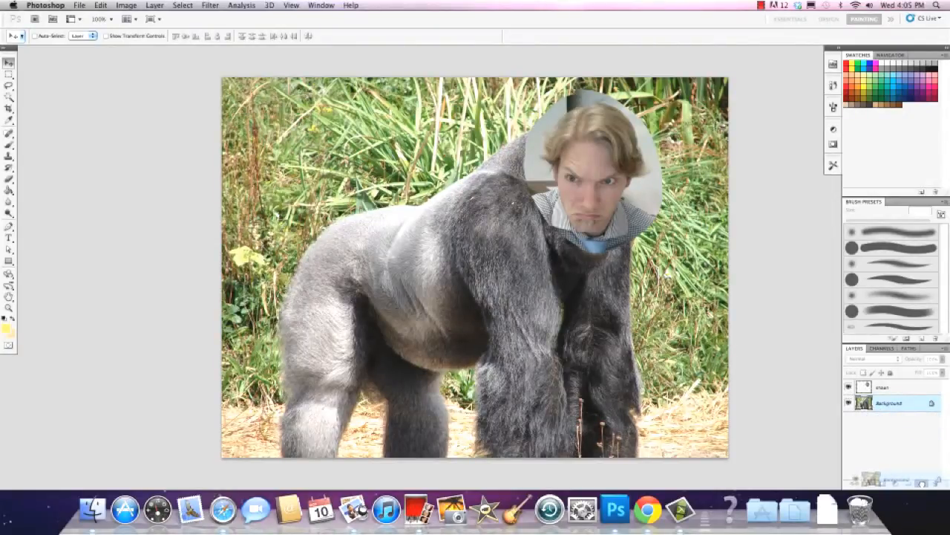
left_click_drag(873, 480, 920, 483)
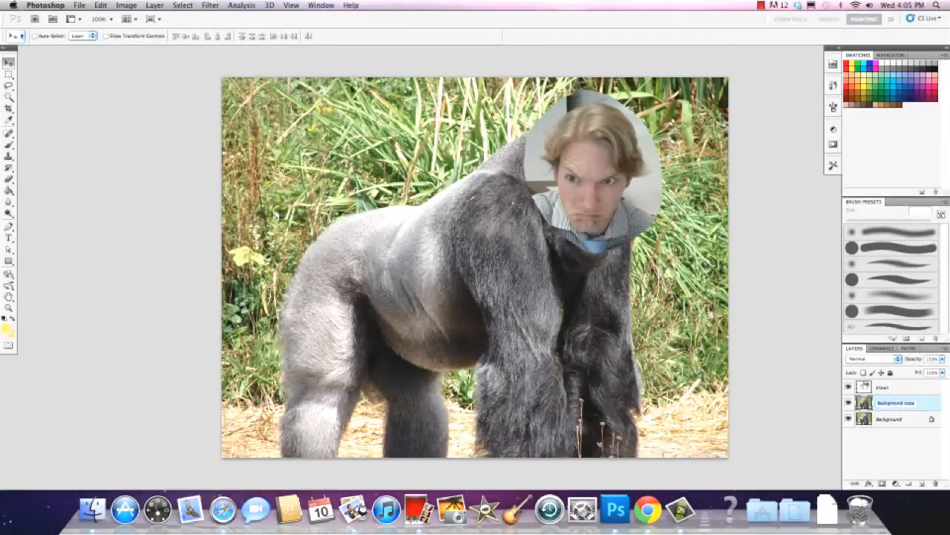
type("borilla")
Toggle the visibility of the individual layers, leaving the portrait and Background layers hidden and only the gorilla layer shown
left_click(848, 387)
left_click(849, 403)
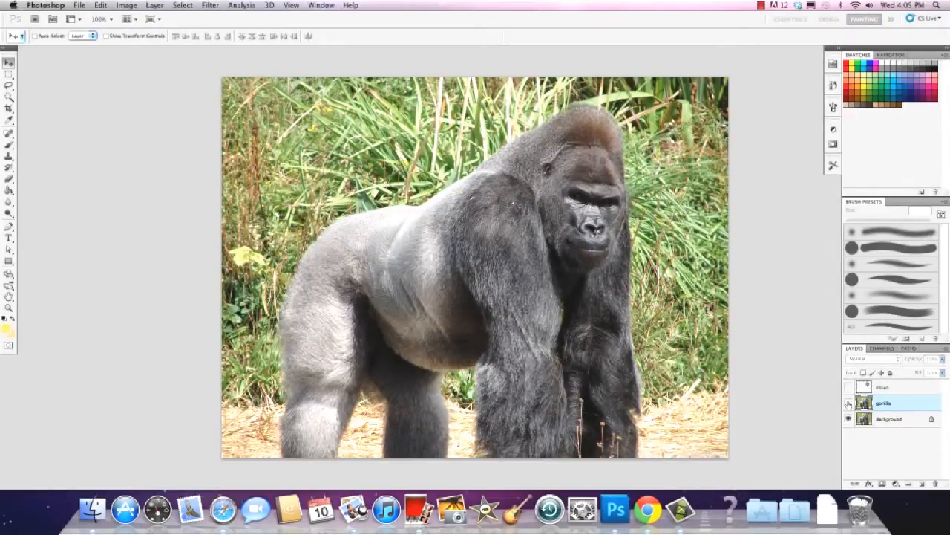
left_click(848, 418)
left_click(849, 403)
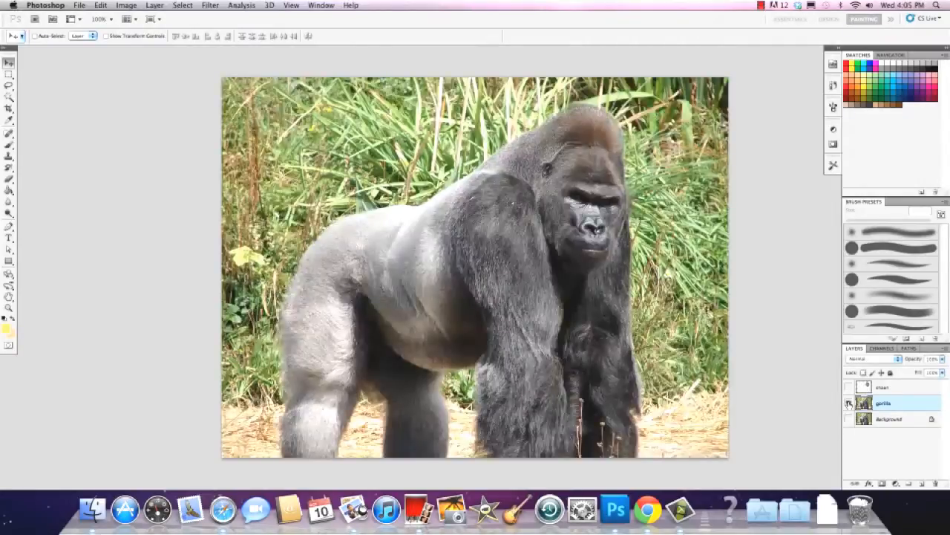
left_click(849, 403)
left_click(849, 387)
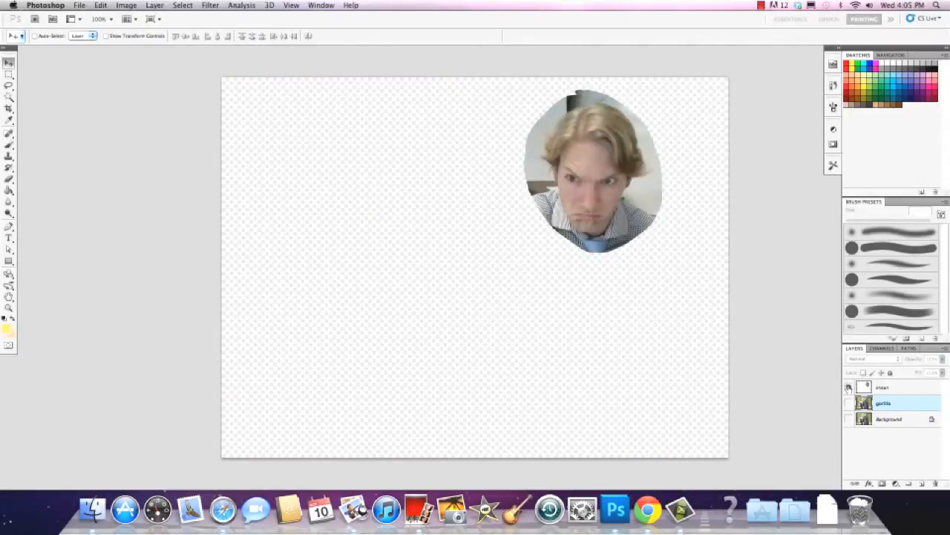
left_click(849, 387)
left_click(849, 403)
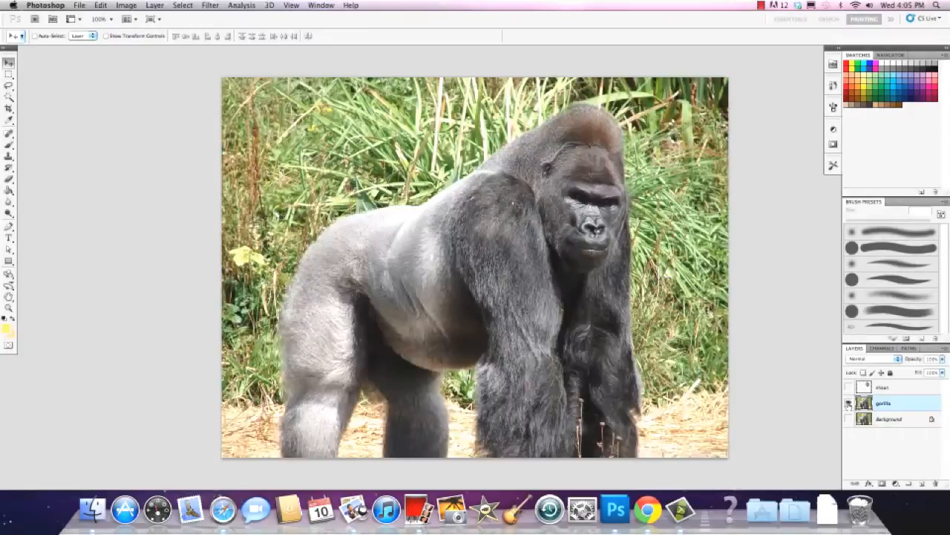
Lasso the gorilla's face from brow to upper lip, invert the selection, and add a layer mask that hides the face
left_click(9, 85)
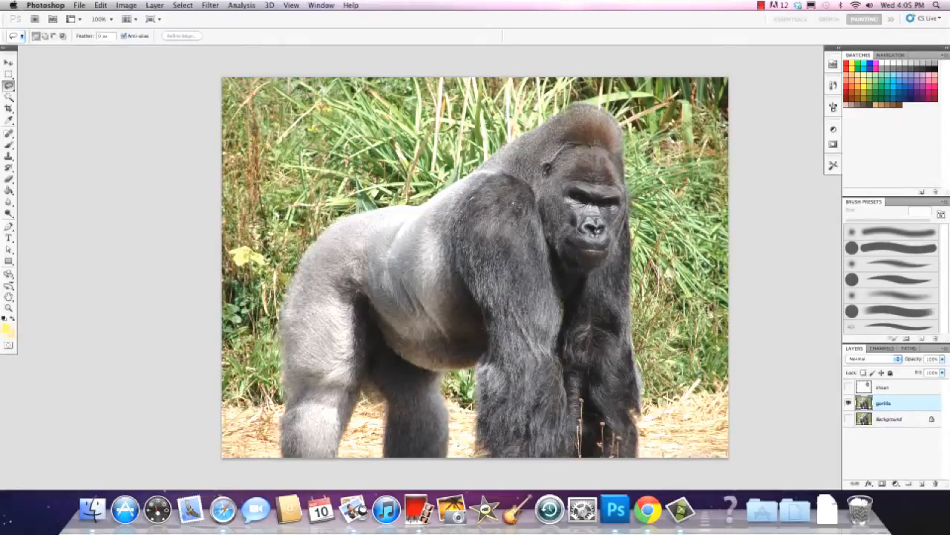
left_click_drag(568, 190, 570, 186)
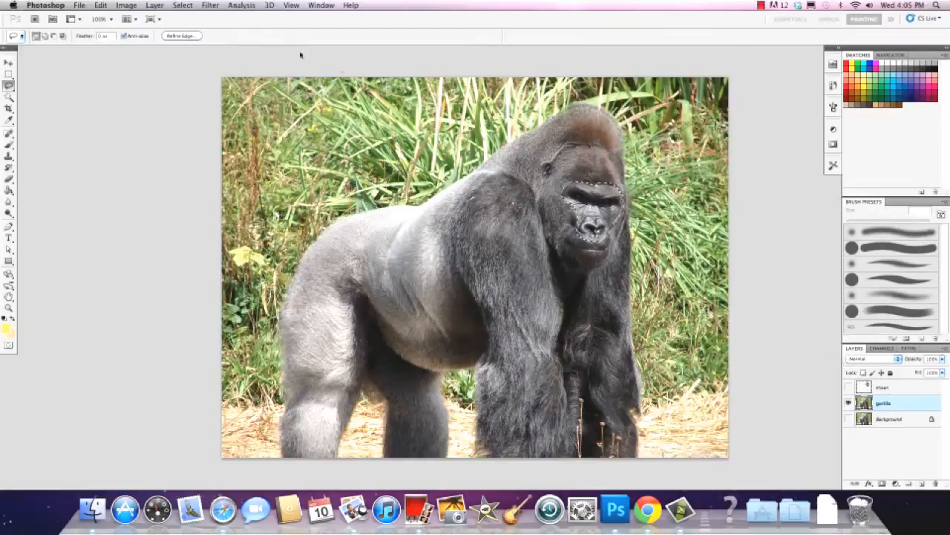
left_click(185, 6)
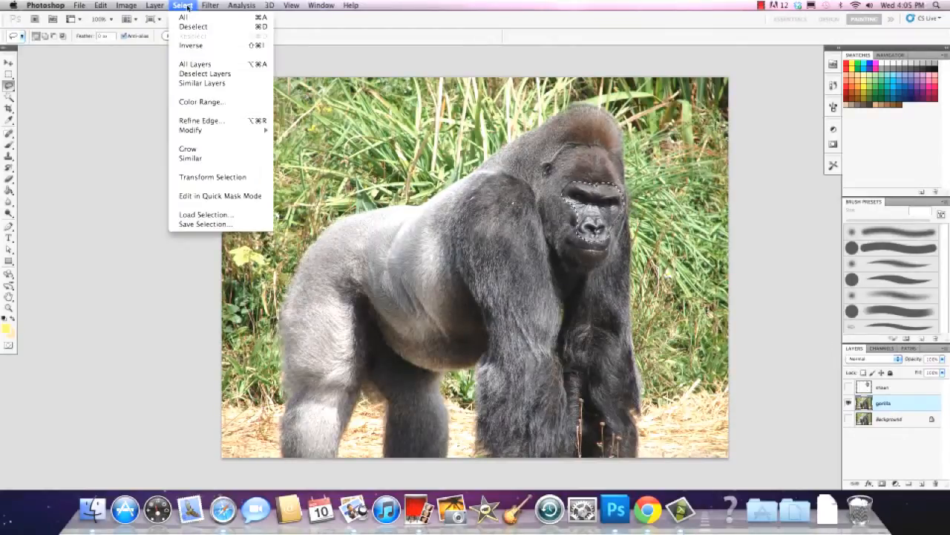
left_click(192, 45)
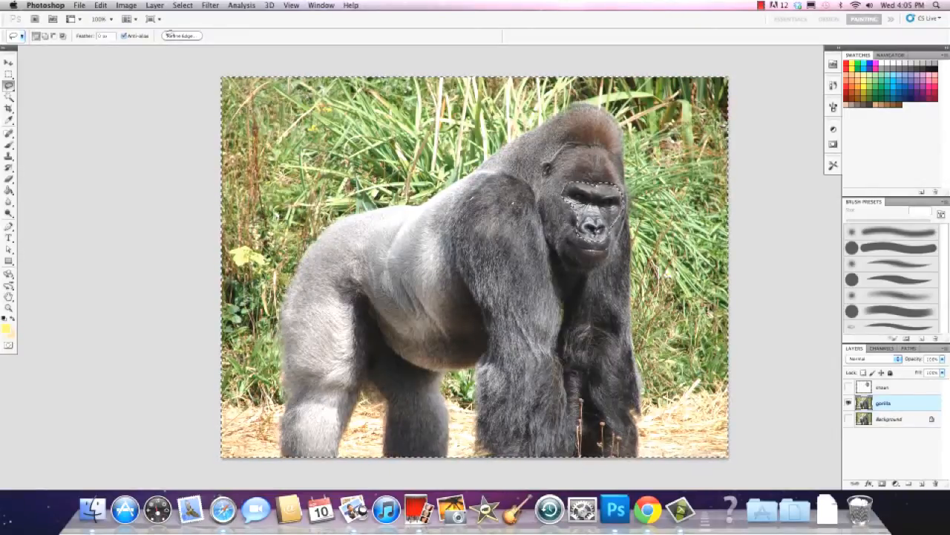
left_click(881, 486, "alt")
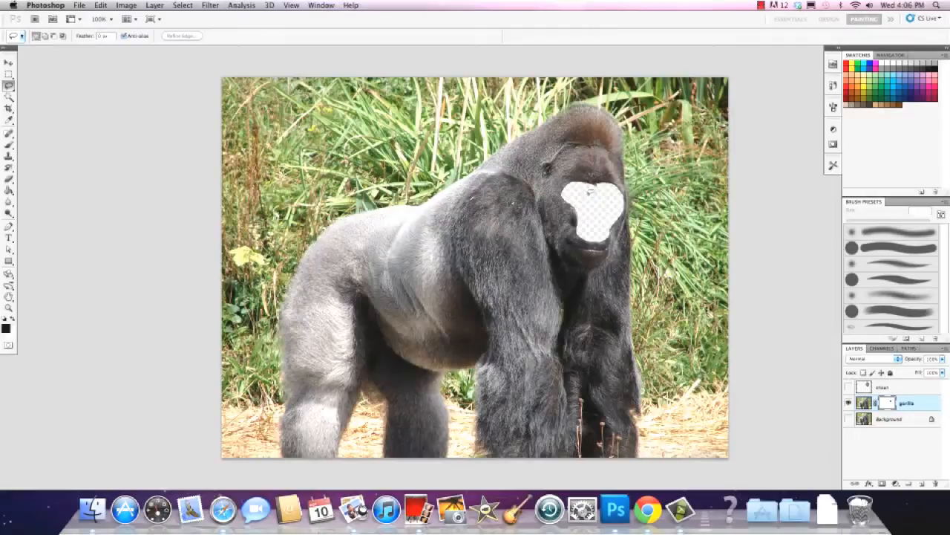
Place the portrait layer beneath the gorilla layer, show it, and align its eyes and nose with the masked face opening
left_click_drag(867, 389, 865, 407)
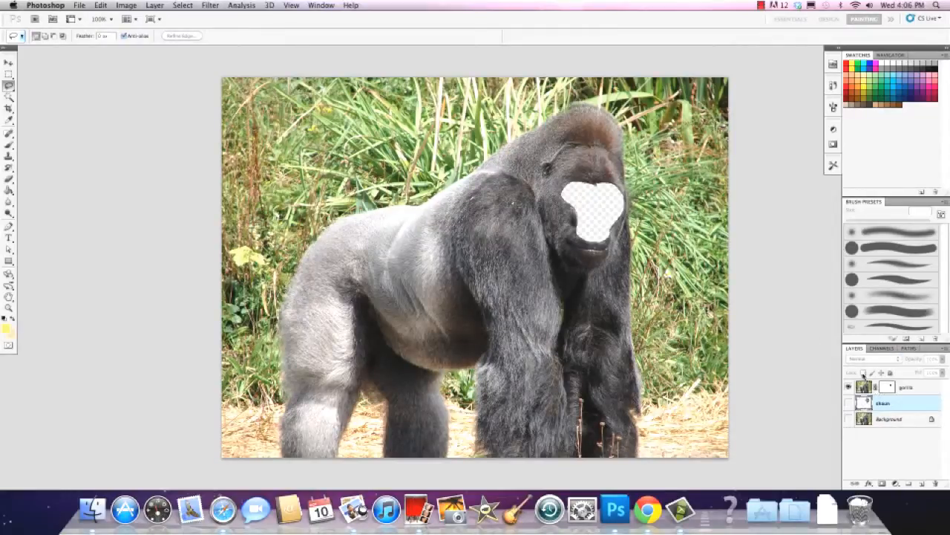
left_click(849, 402)
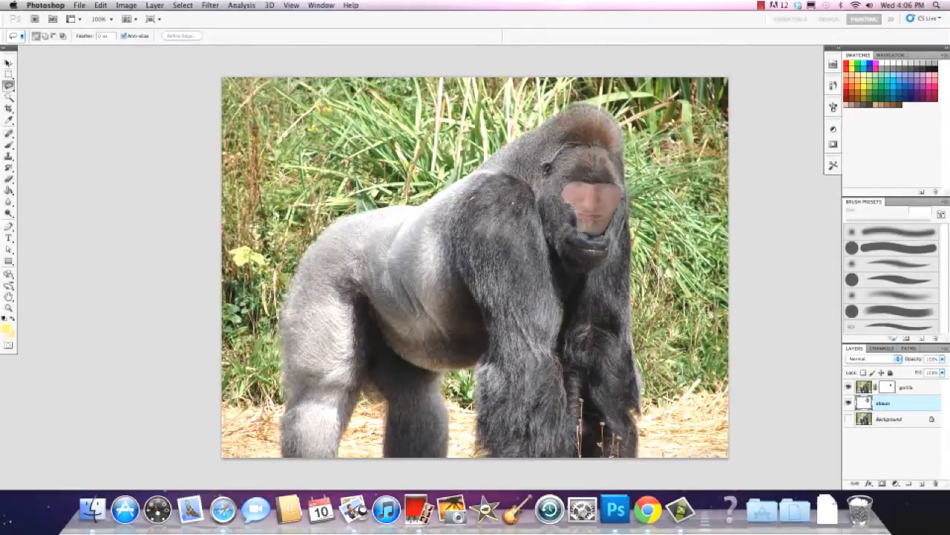
left_click(8, 63)
left_click_drag(595, 216, 602, 239)
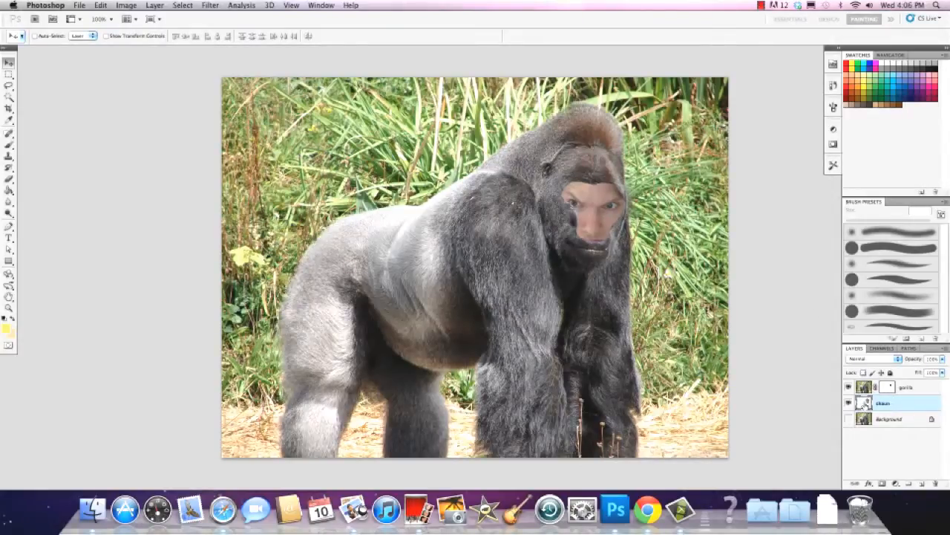
Duplicate the portrait layer and place the copy above the gorilla layer
right_click(864, 402)
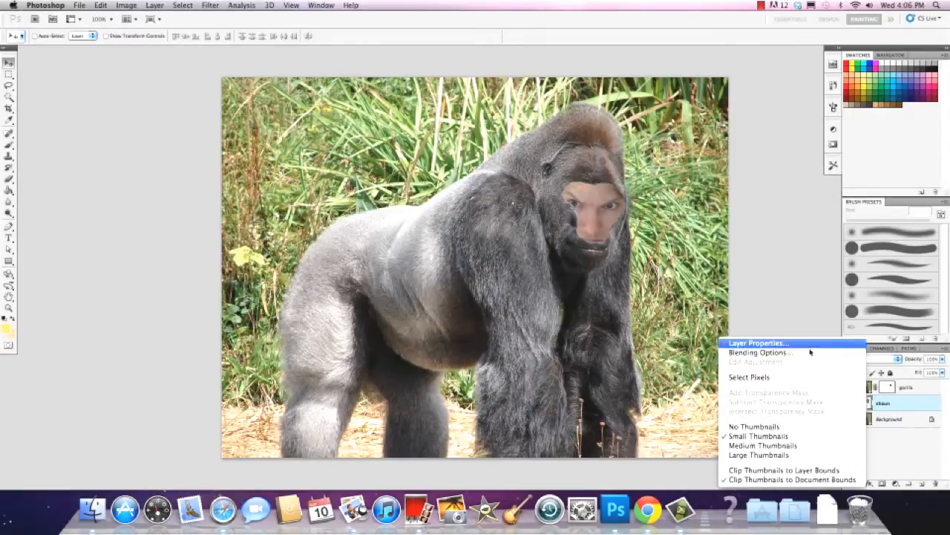
left_click(890, 391)
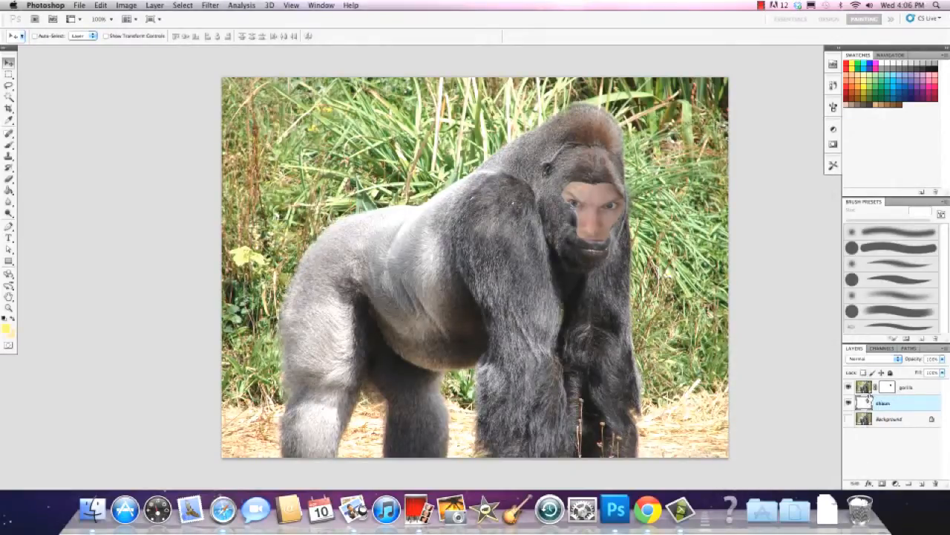
left_click_drag(866, 406, 870, 384)
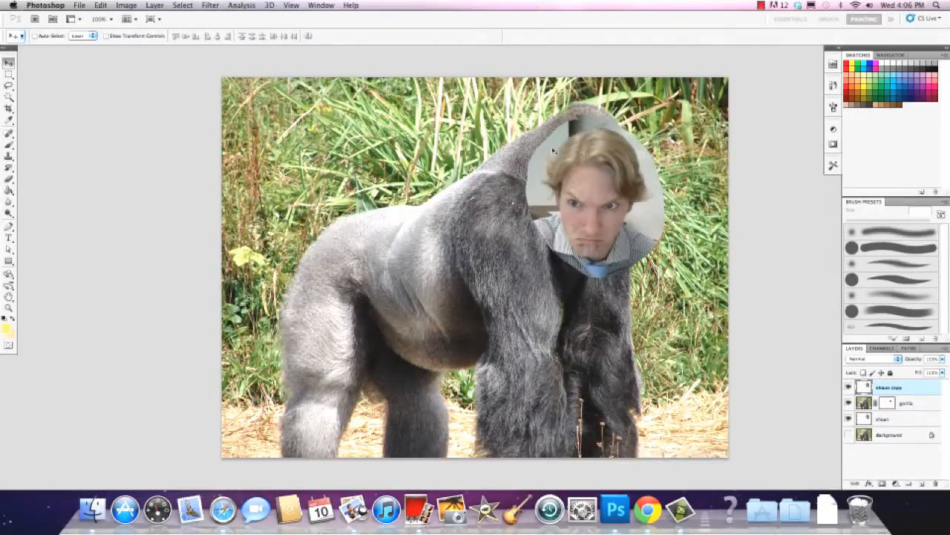
Mask the portrait copy to a lassoed outline of the head and shift it slightly lower over the gorilla's face
key("l")
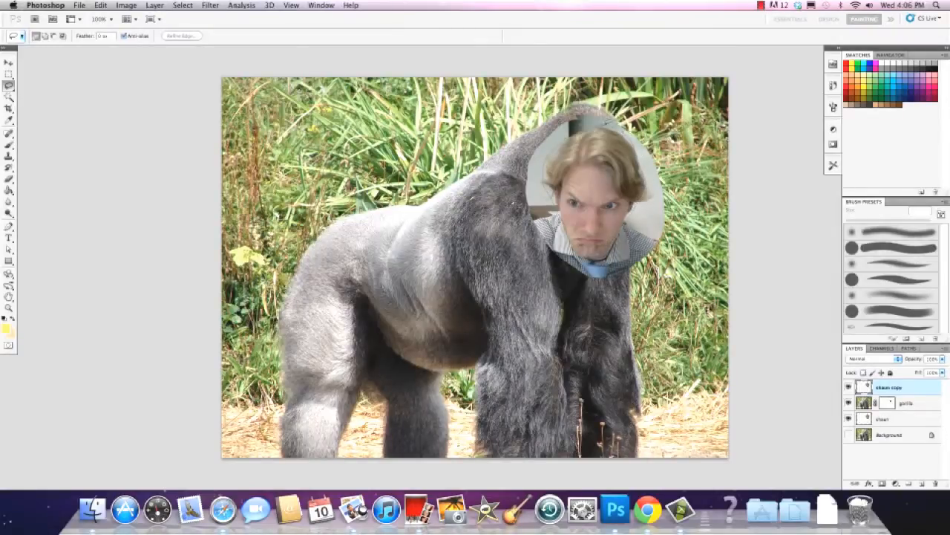
left_click_drag(576, 125, 573, 123)
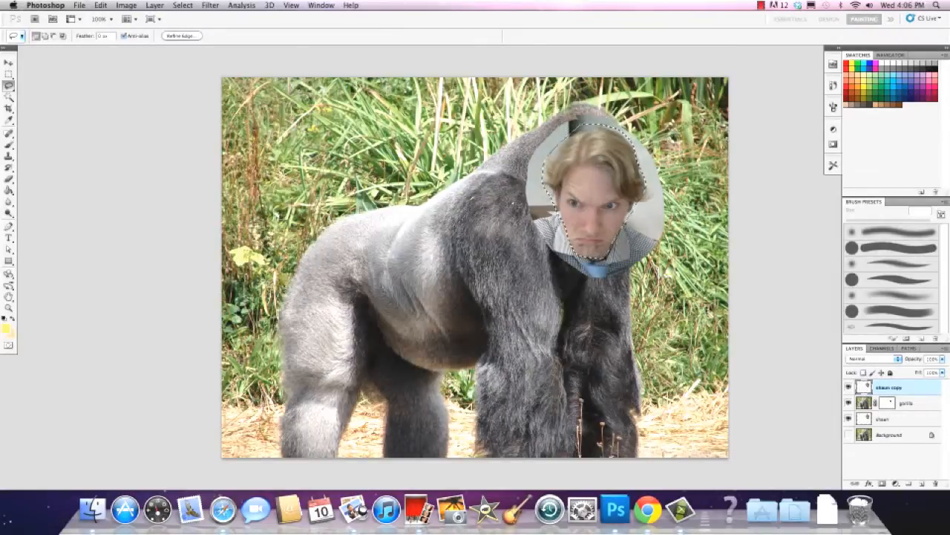
left_click(882, 484)
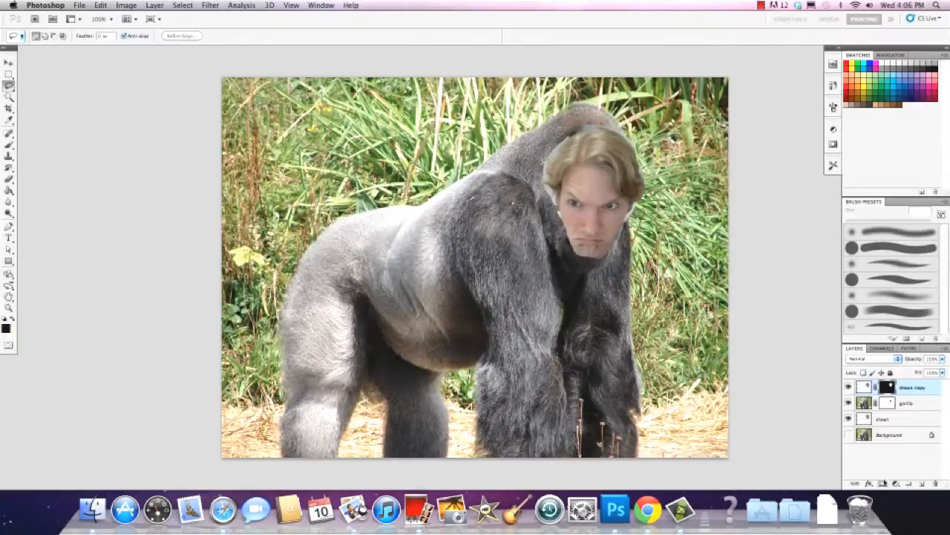
left_click(8, 62)
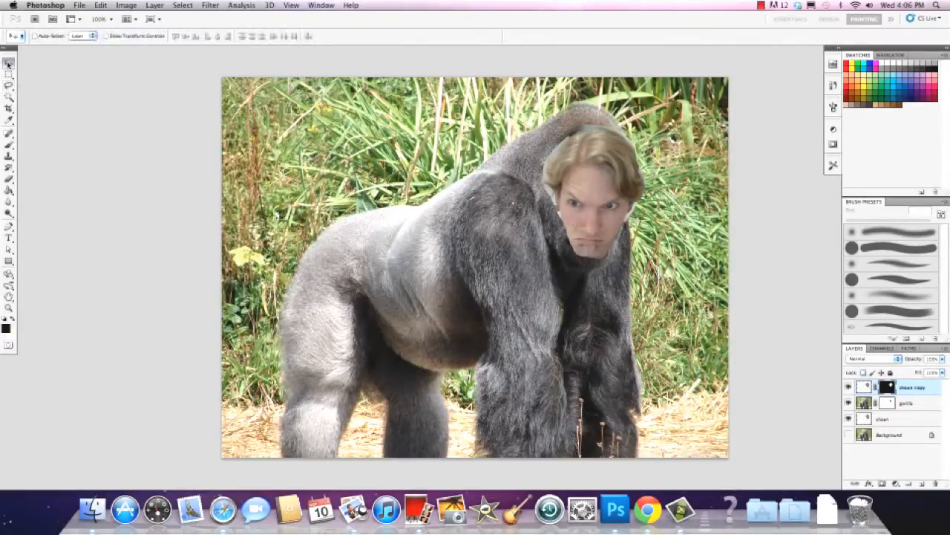
mouse_move(599, 207)
left_mouse_down()
mouse_move(627, 188)
mouse_move(582, 199)
mouse_move(594, 216)
left_mouse_up()
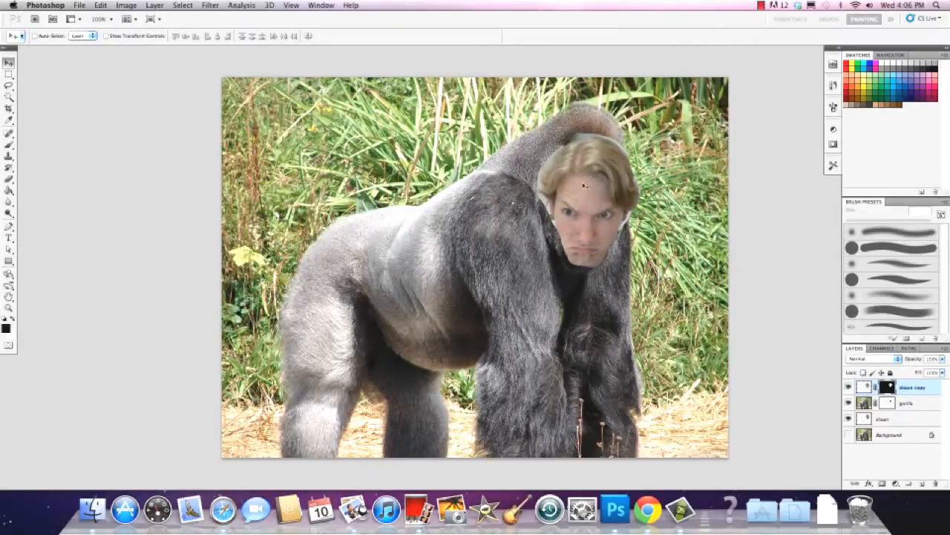
Toggle the portrait copy's visibility to compare the full masked head with the face showing through the gorilla's opening
left_click(849, 387)
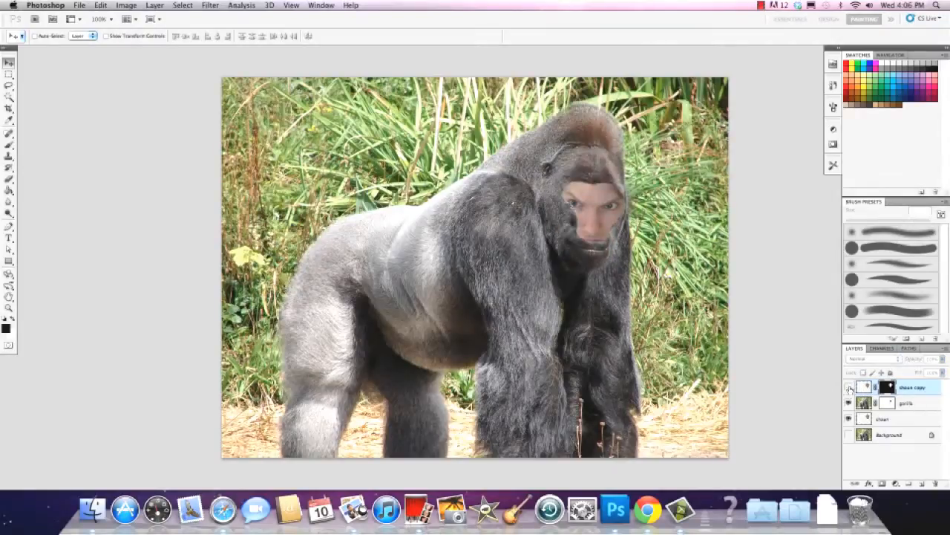
left_click(849, 387)
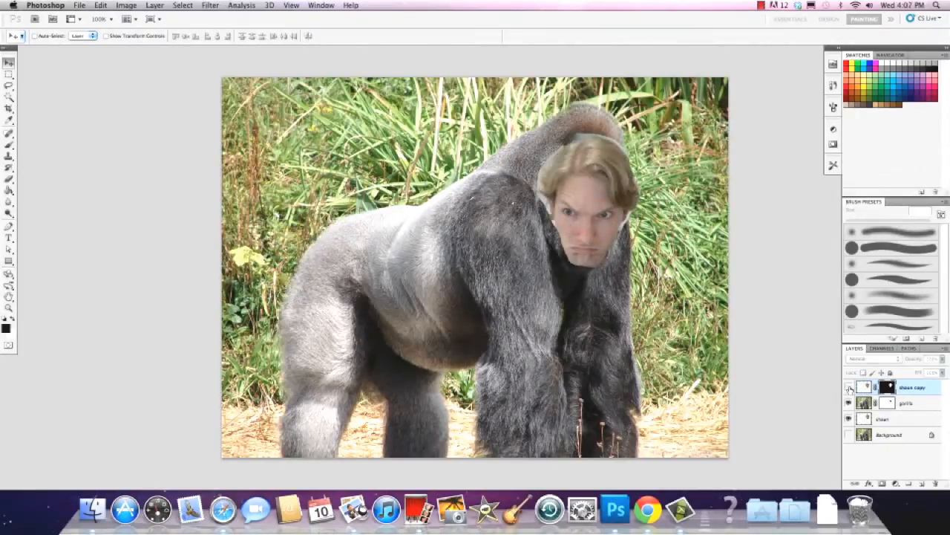
left_click(849, 387)
left_click(848, 387)
left_click(848, 387)
left_click(849, 387)
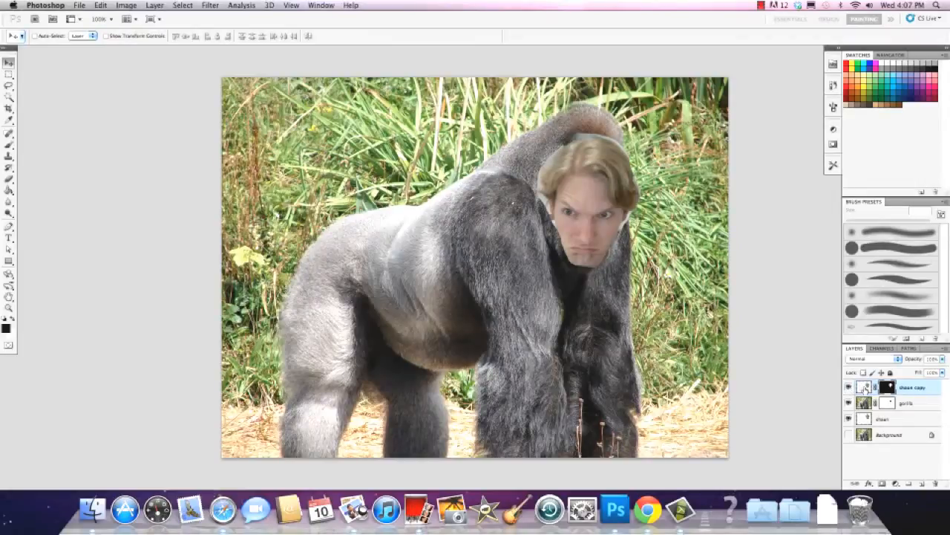
Alternate between the gorilla layer's mask and the portrait copy's mask to compare them
left_click(892, 403)
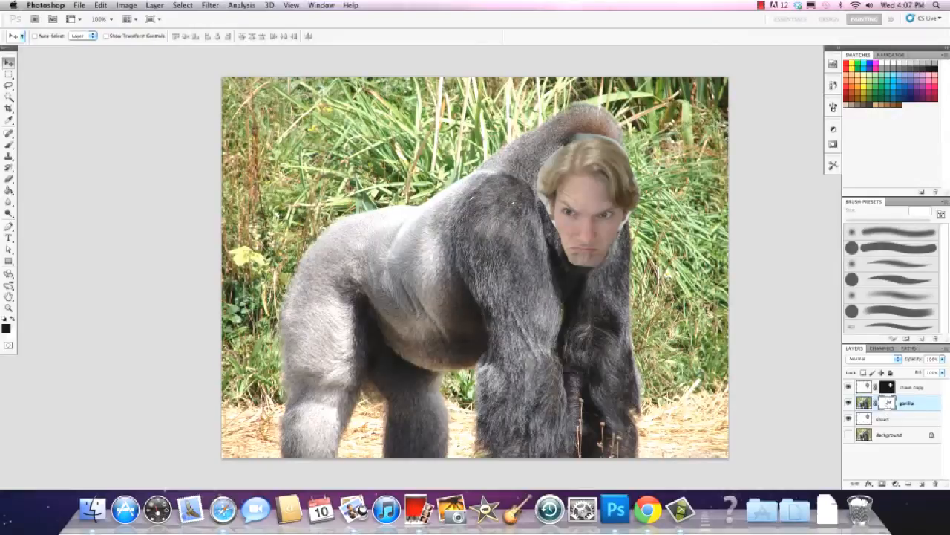
left_click(889, 390)
left_click(889, 406)
left_click(889, 390)
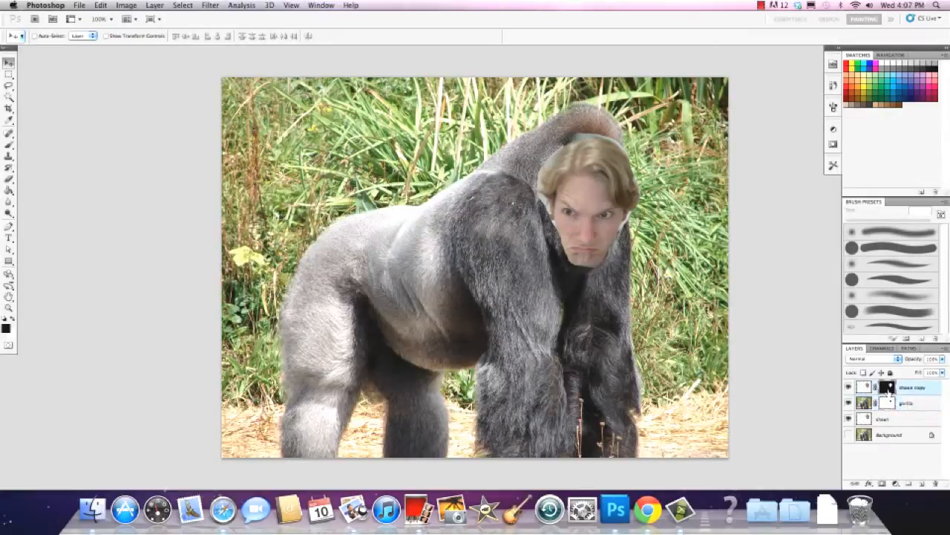
left_click(890, 406)
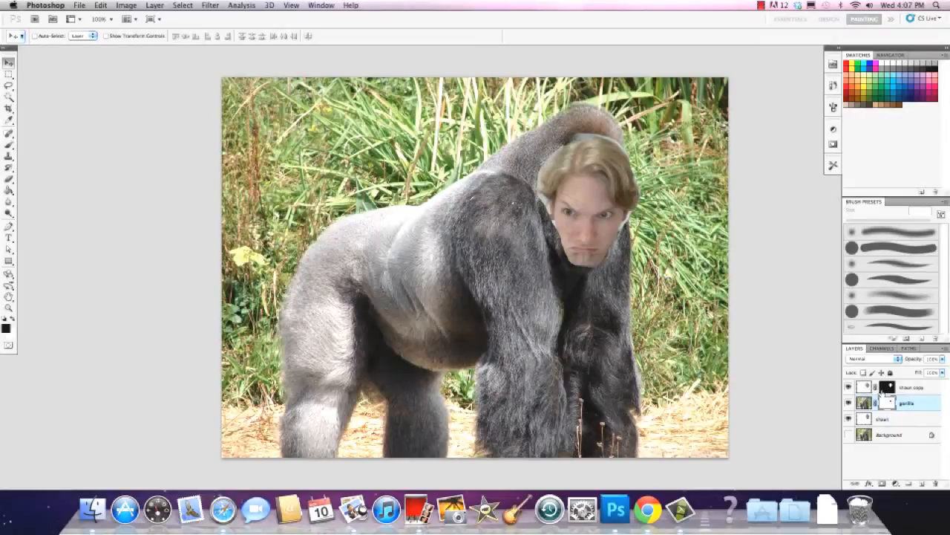
left_click(888, 388)
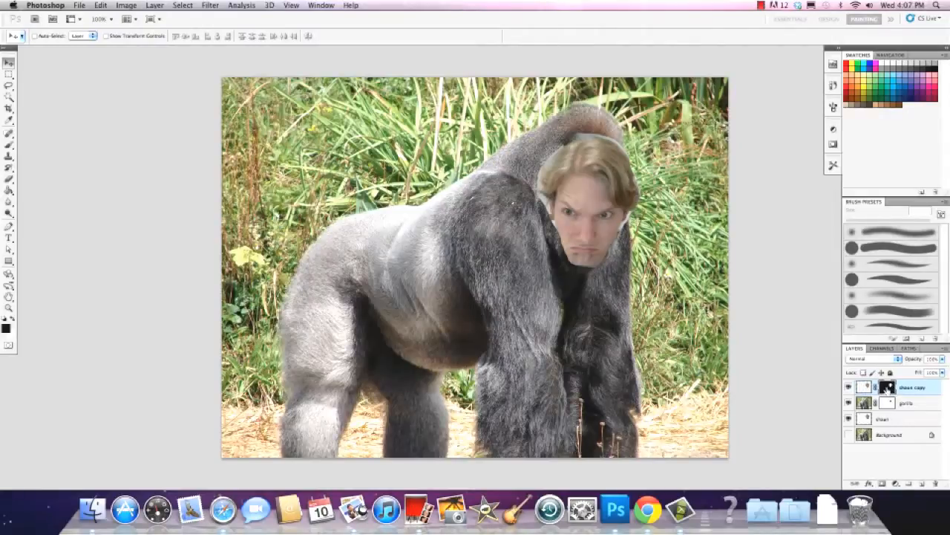
Hide both portrait layers and choose a bright red foreground colour for the Brush while the portrait copy's mask is active
left_click(849, 387)
left_click(849, 419)
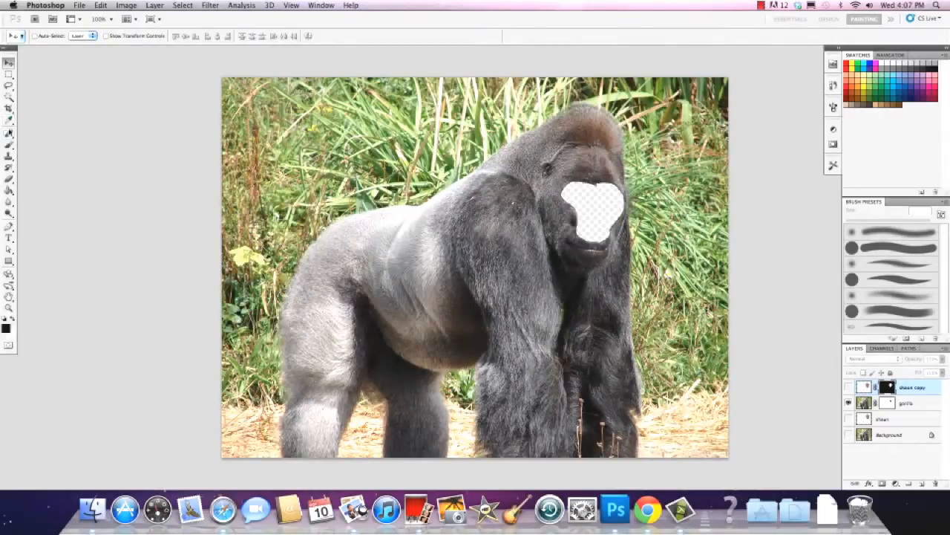
left_click(9, 144)
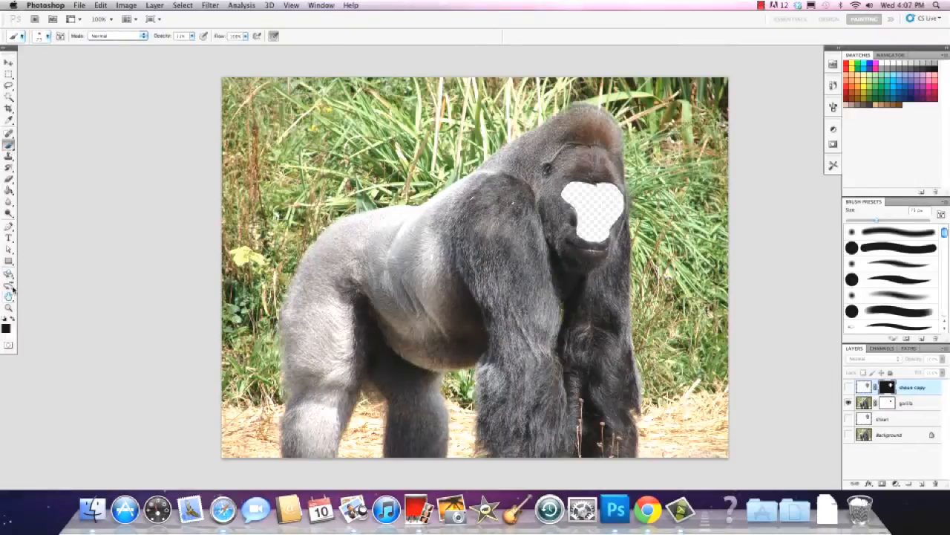
left_click(6, 328)
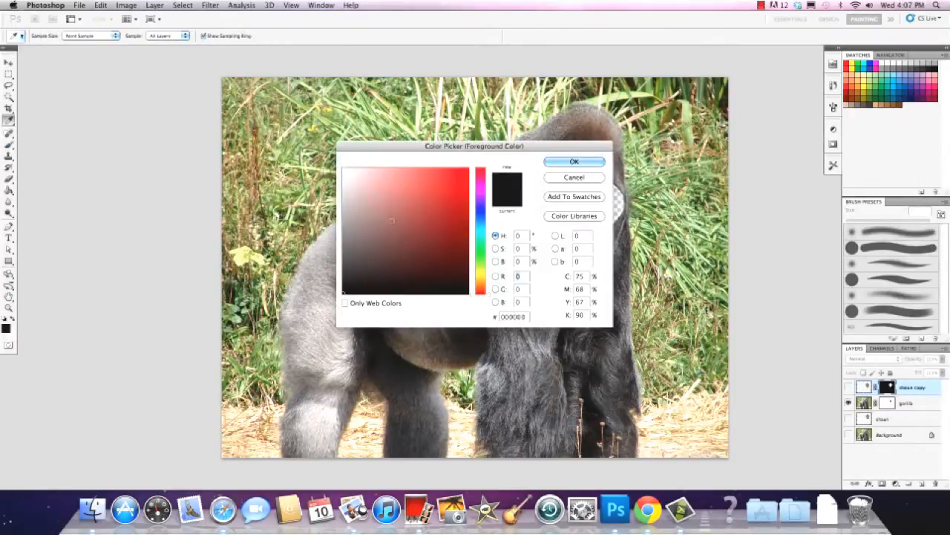
left_click_drag(452, 184, 472, 166)
left_click(578, 163)
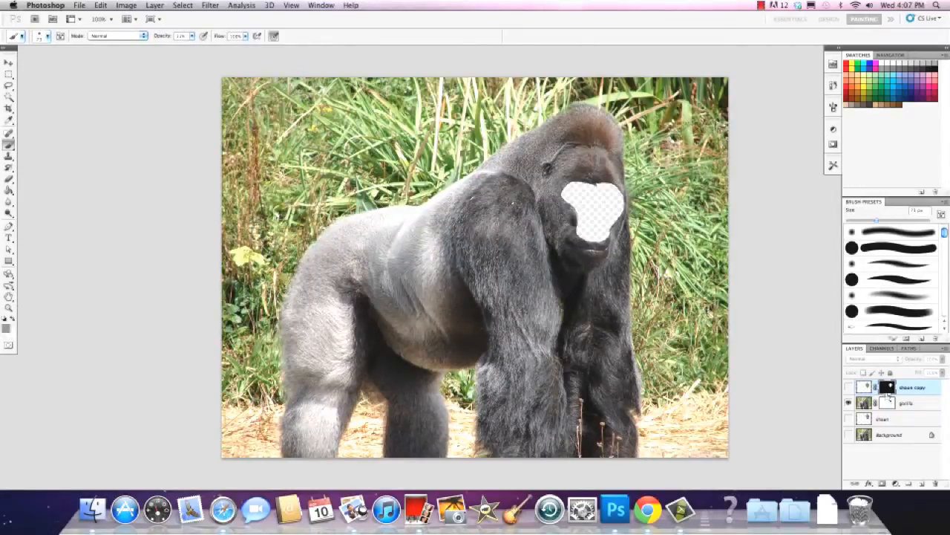
Compare the foreground colour with the layer masks active and with the gorilla's image active, checking it in the Color Picker
left_click(888, 401)
left_click(888, 389)
left_click(888, 402)
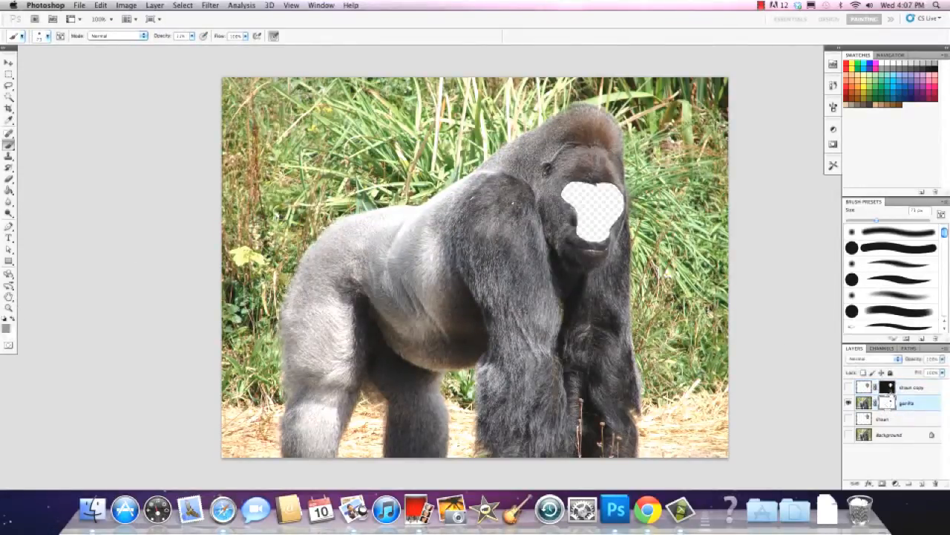
left_click(889, 388)
left_click(888, 403)
left_click(867, 405)
left_click(7, 328)
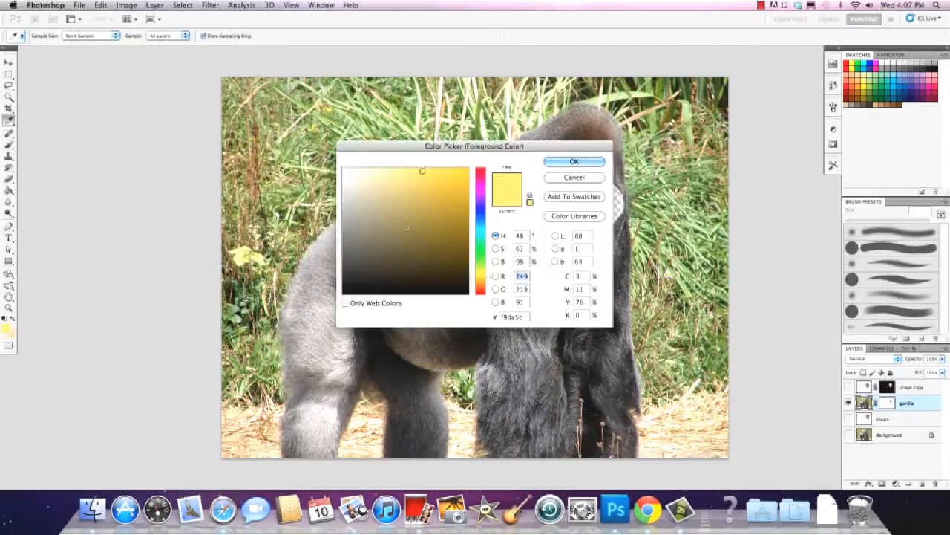
left_click(562, 162)
key("b")
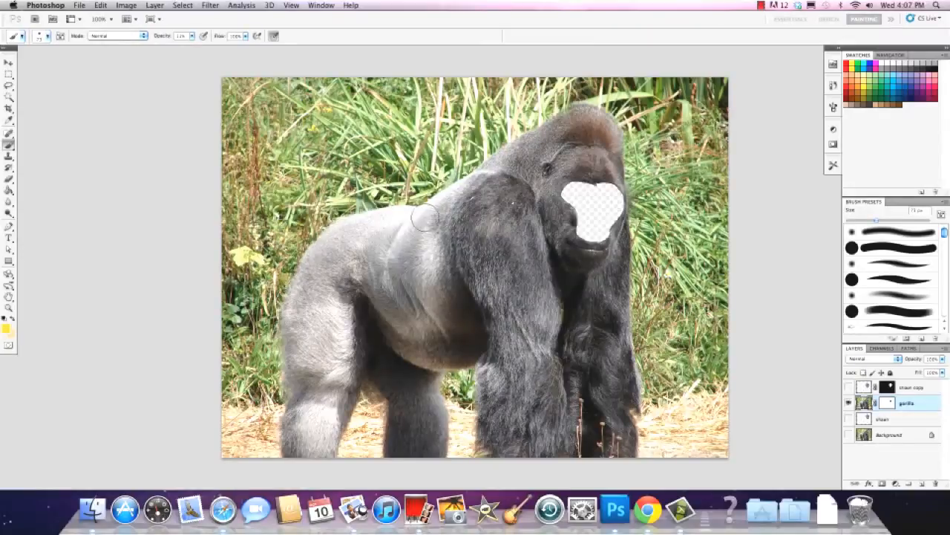
View the gorilla mask's display options and compare the image and mask targets of the gorilla and portrait copy layers
left_click(887, 403)
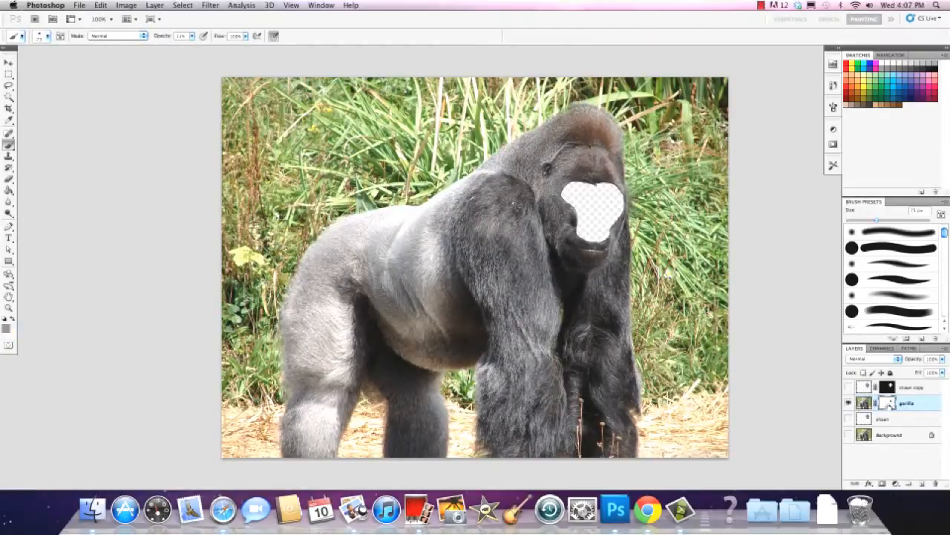
double_click(888, 403)
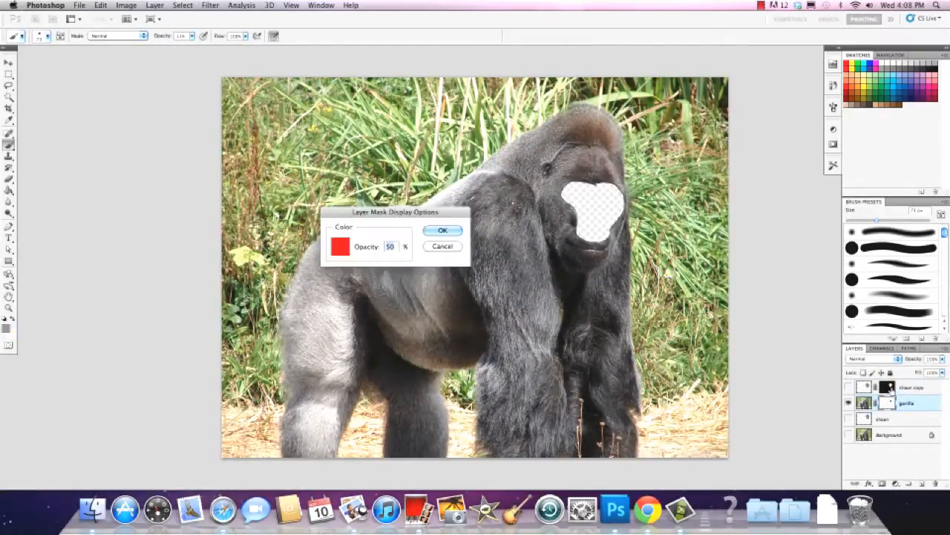
left_click(452, 232)
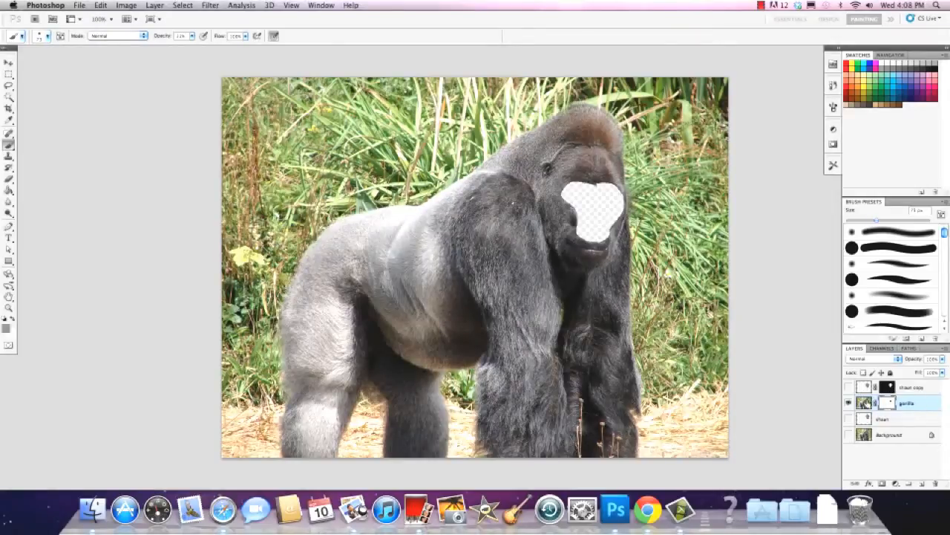
left_click(867, 404)
left_click(891, 405)
left_click(864, 388)
left_click(888, 388)
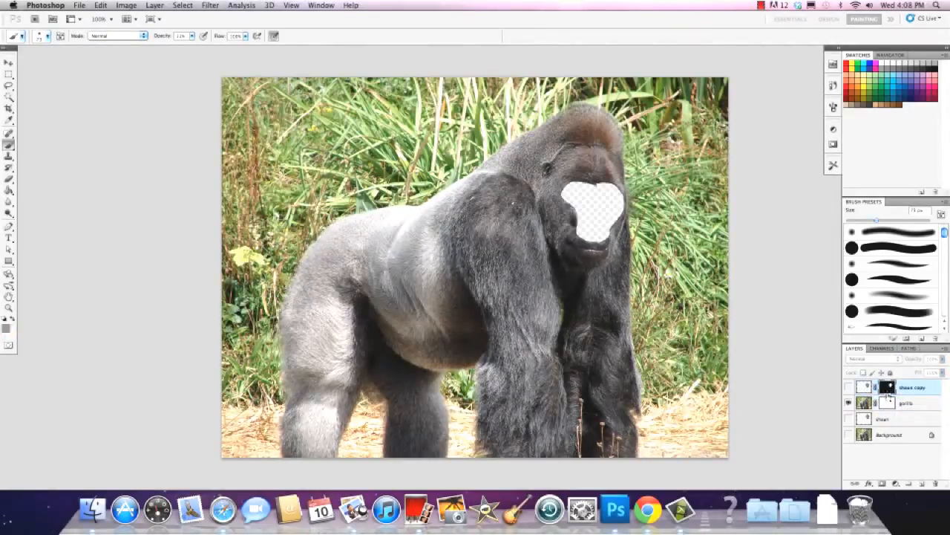
Show the portrait copy and paint its mask black at 100% brush opacity over the hair and background around the face
left_click(849, 386)
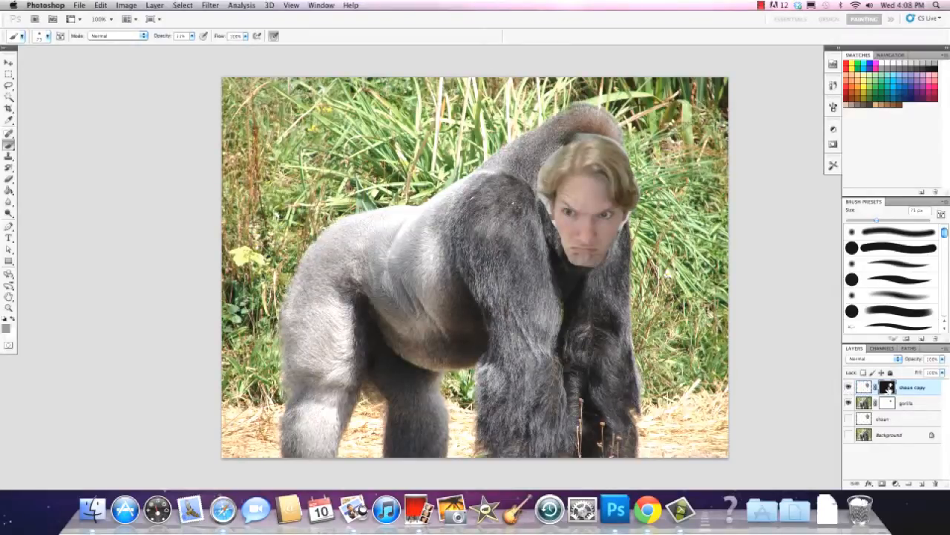
left_click(5, 318)
left_click(12, 320)
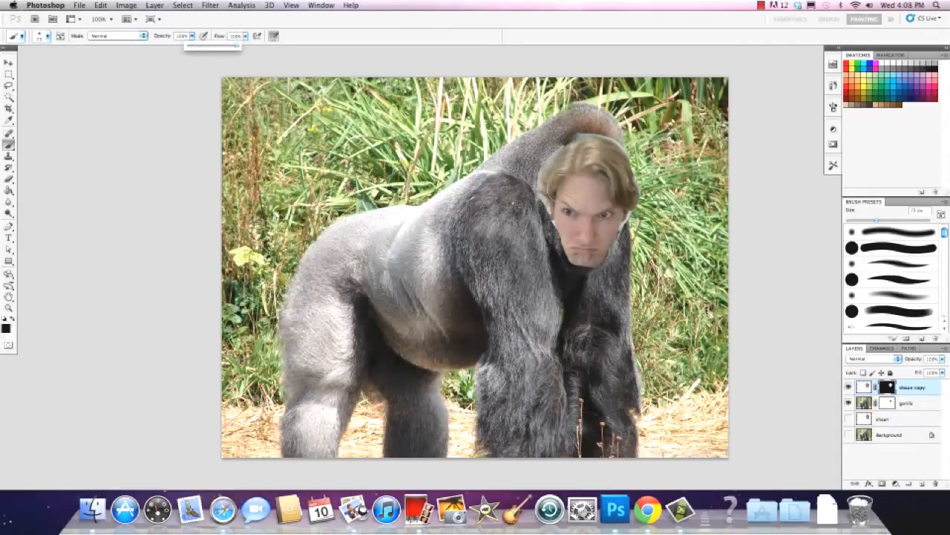
mouse_move(550, 175)
left_mouse_down()
mouse_move(556, 147)
mouse_move(589, 139)
mouse_move(571, 144)
mouse_move(631, 208)
left_mouse_up()
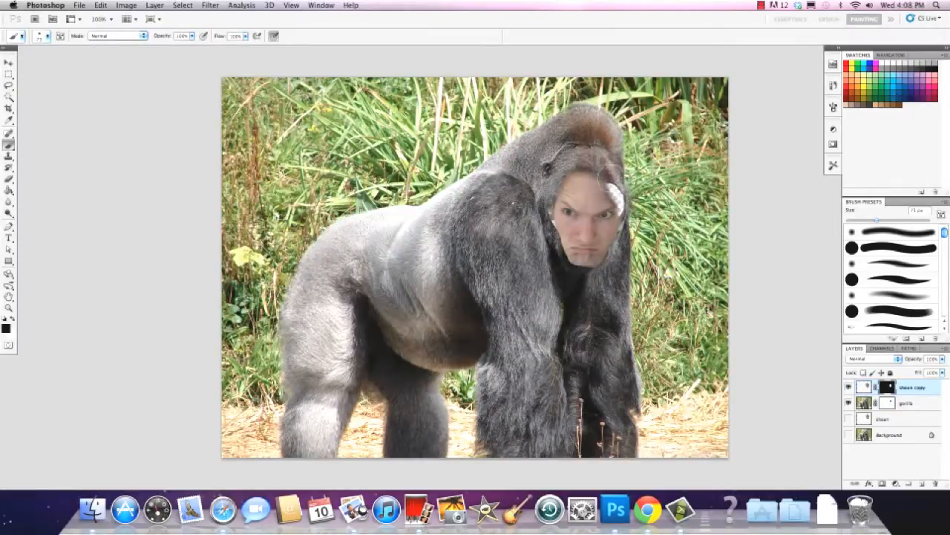
Refine the portrait copy's mask, painting white to restore the hair beside the temple and black to trim the face's outer edges
left_click(11, 318)
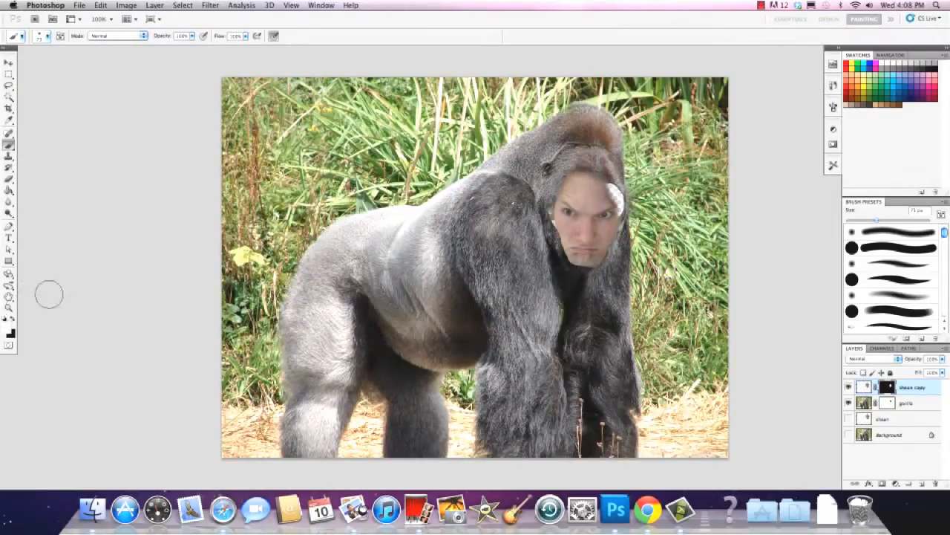
mouse_move(607, 195)
left_mouse_down()
mouse_move(619, 210)
mouse_move(615, 199)
left_mouse_up()
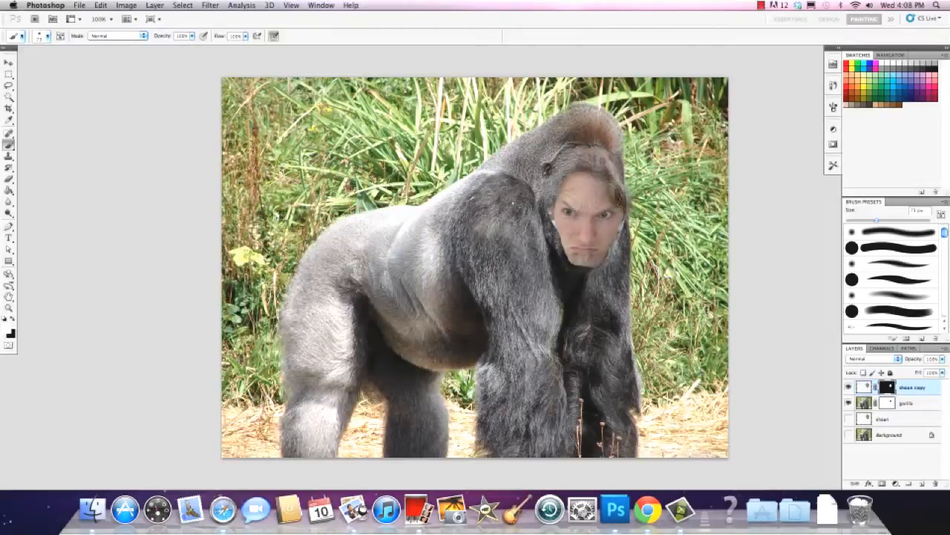
left_click(12, 318)
left_click_drag(539, 212, 541, 216)
left_click_drag(641, 214, 638, 205)
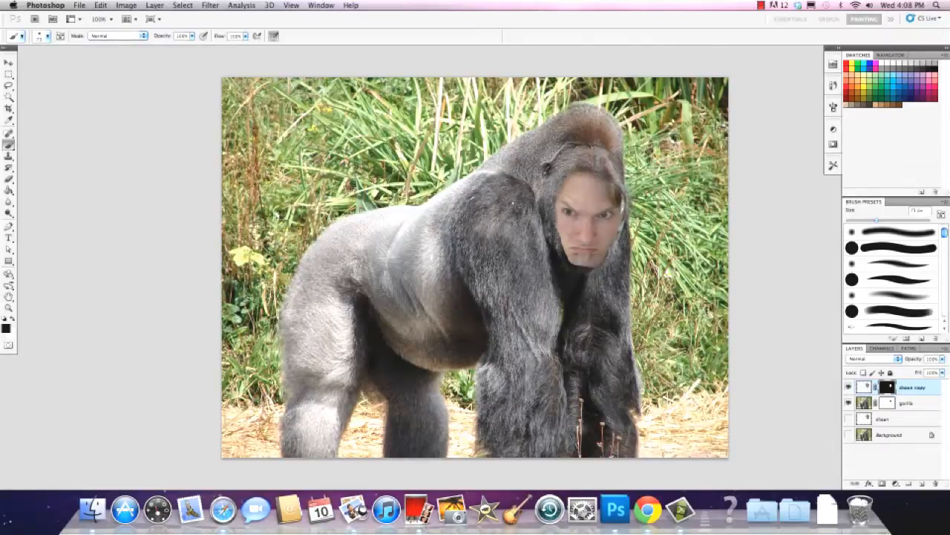
left_click(12, 318)
left_click_drag(616, 222, 615, 198)
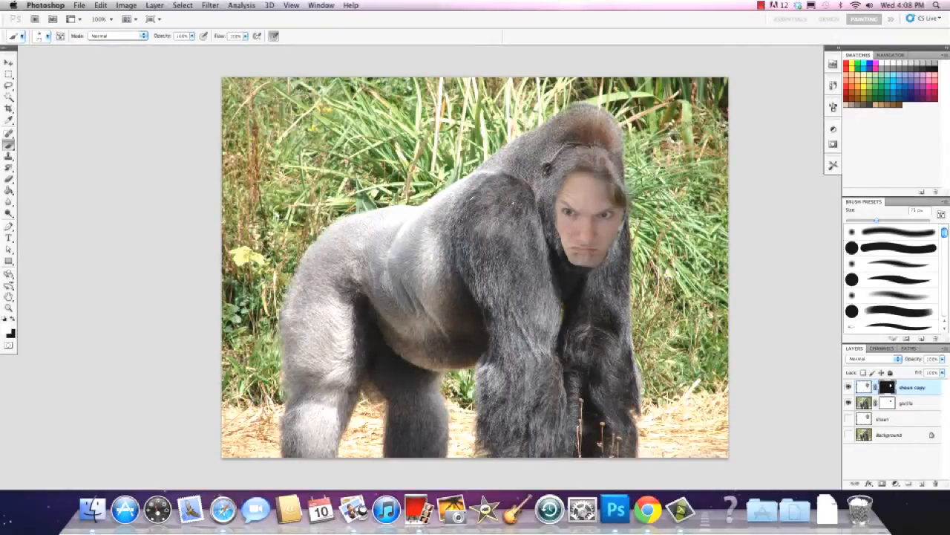
Make the portrait copy's image, rather than its mask, the active target and begin a free transform of it
left_click(100, 5)
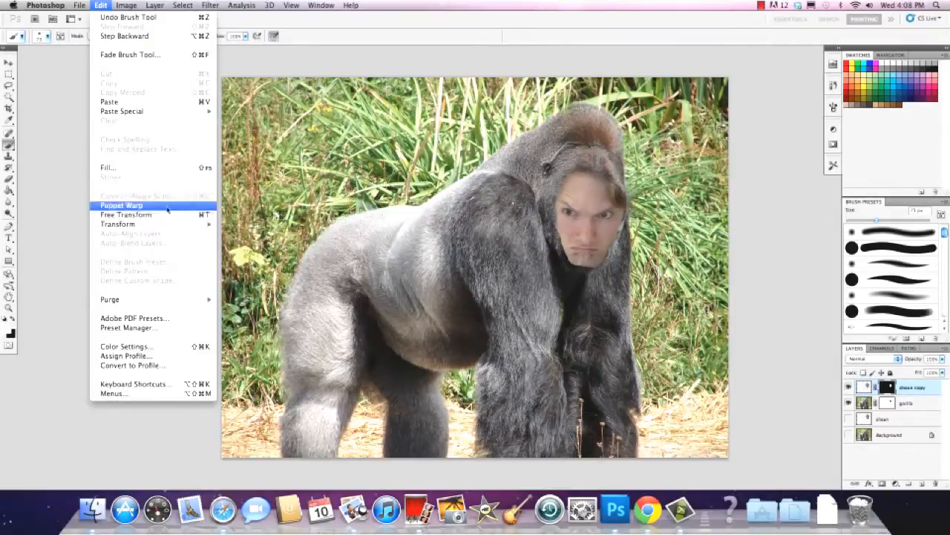
left_click(259, 178)
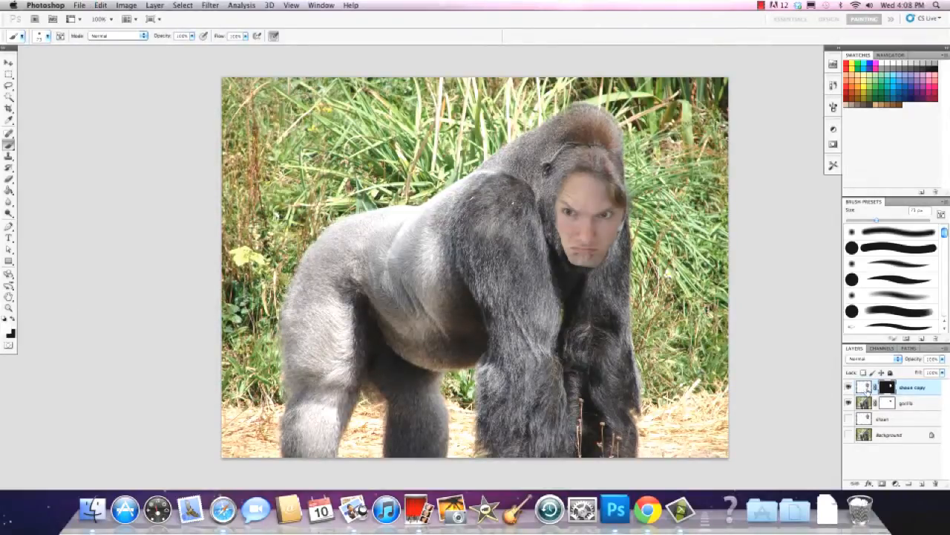
left_click(865, 387)
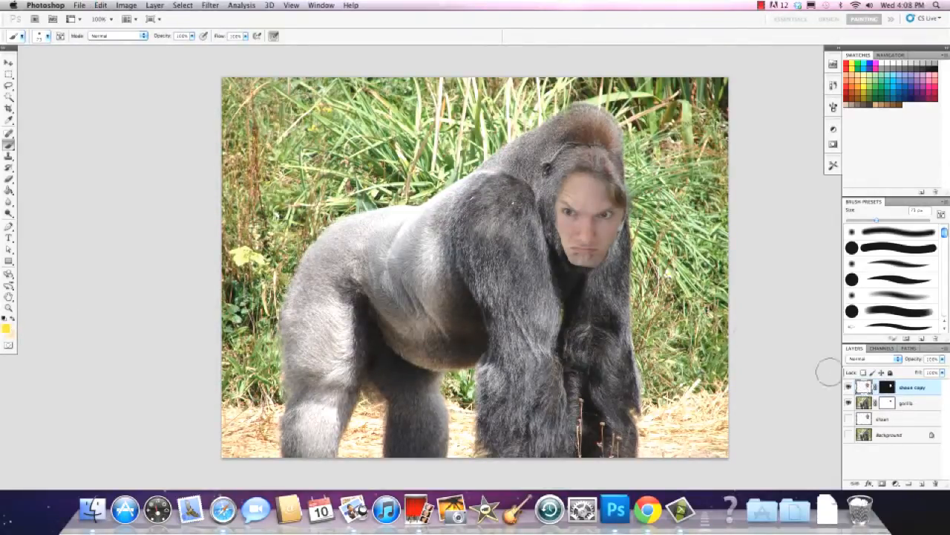
left_click(101, 6)
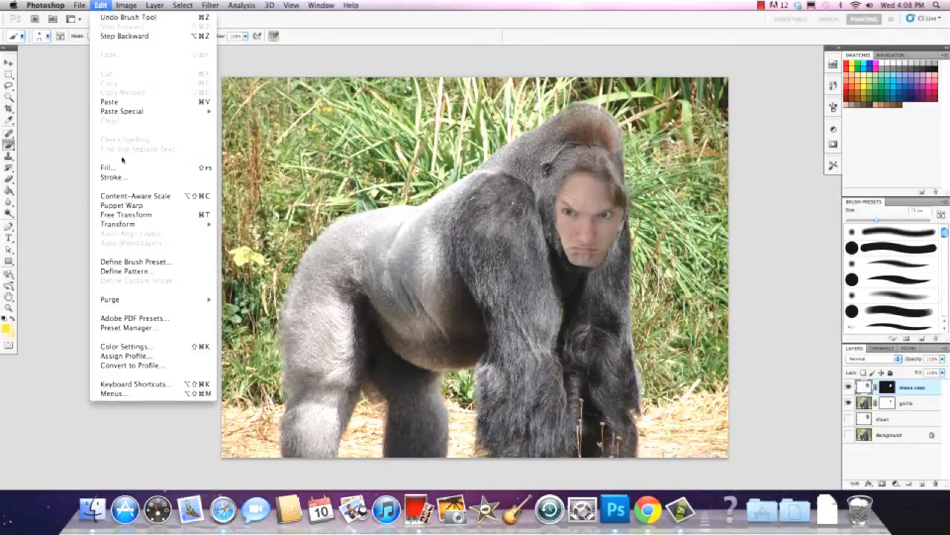
left_click(126, 214)
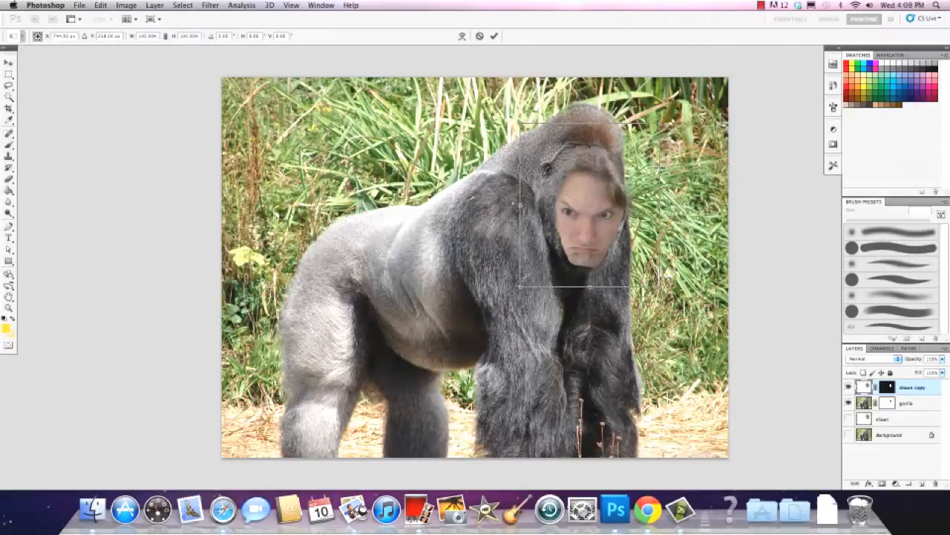
Try stretching the portrait copy out of proportion downwards, and undo the stretch
mouse_move(521, 286)
left_mouse_down()
mouse_move(520, 222)
mouse_move(484, 250)
mouse_move(578, 285)
mouse_move(537, 318)
mouse_move(521, 301)
left_mouse_up()
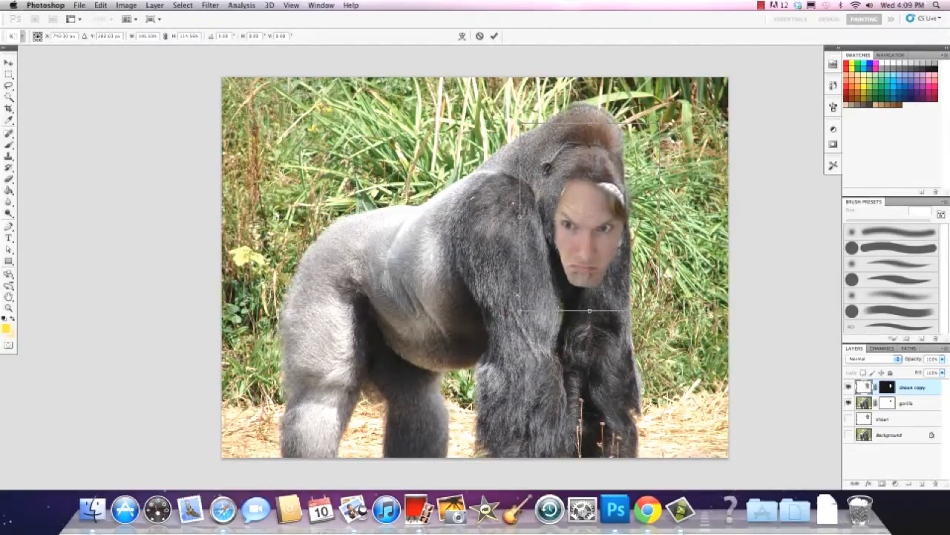
left_click(100, 6)
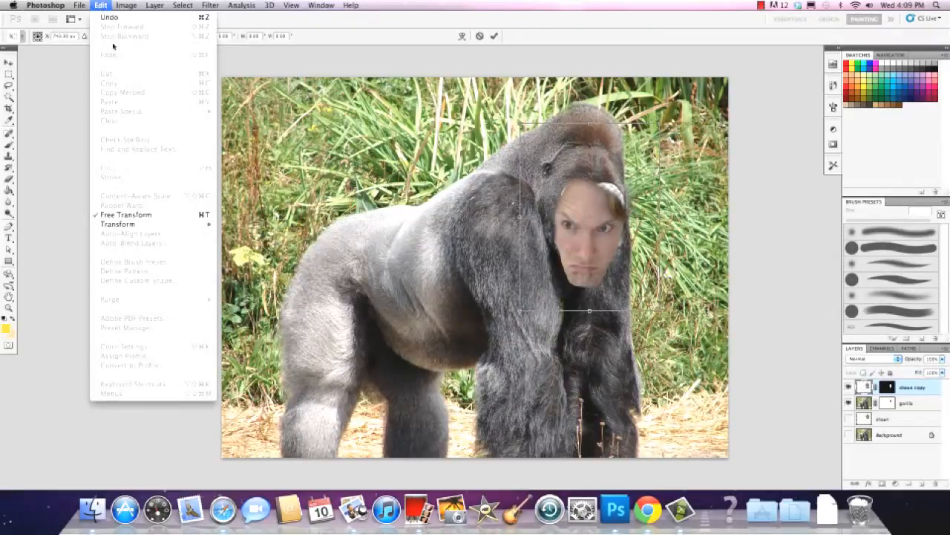
left_click(117, 16)
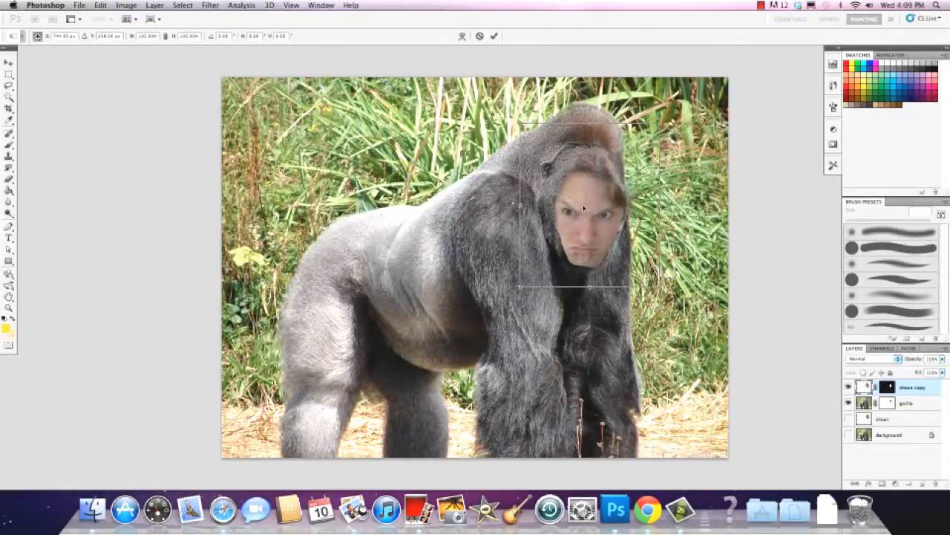
Enlarge the portrait copy proportionally to about 122%, apply the transform and position the face over the gorilla's face
mouse_move(520, 287)
left_mouse_down()
mouse_move(456, 349)
mouse_move(524, 260)
mouse_move(586, 223)
mouse_move(533, 253)
mouse_move(525, 280)
left_mouse_up()
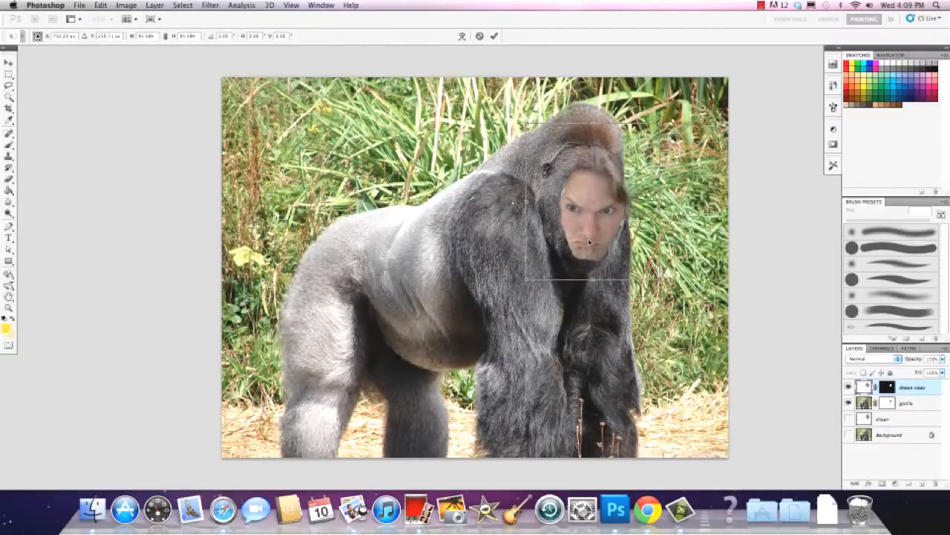
left_click_drag(589, 240, 629, 251)
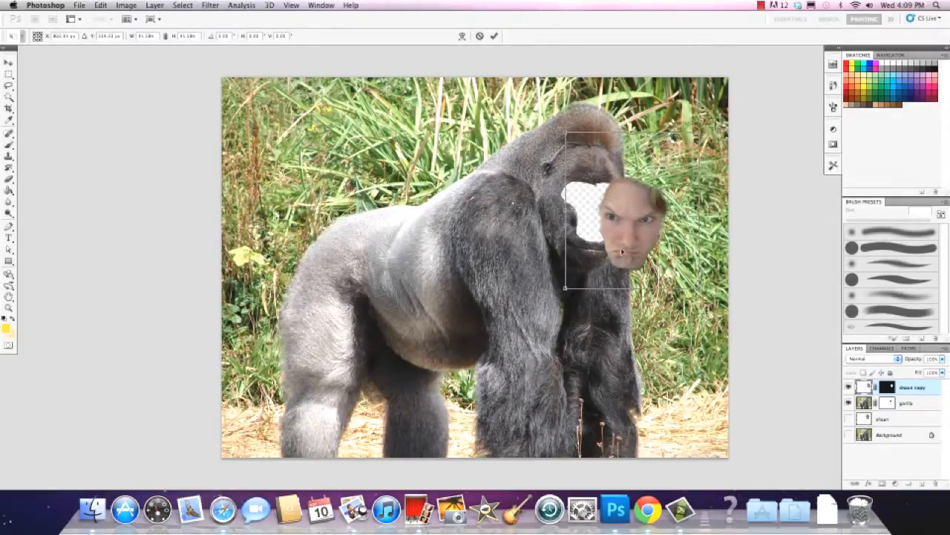
left_click_drag(565, 288, 527, 288)
left_click_drag(520, 97, 520, 101)
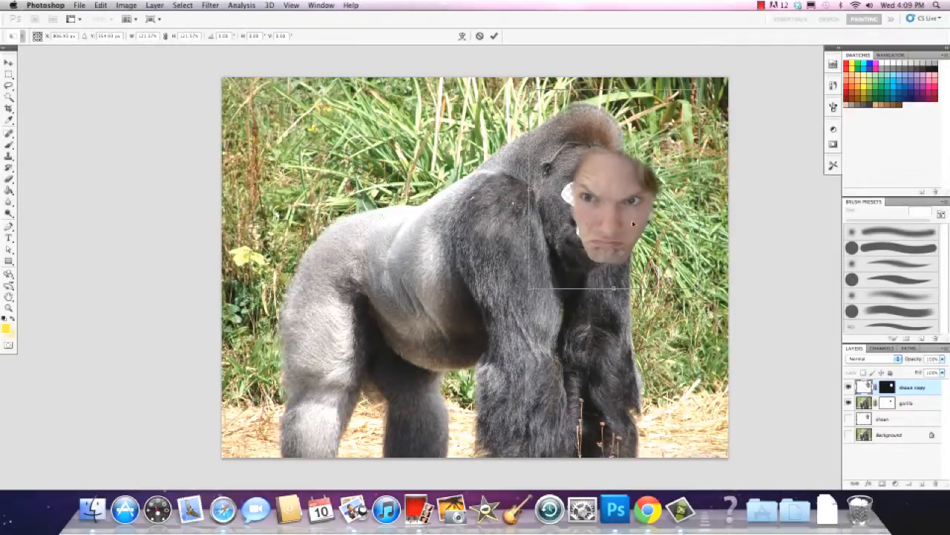
left_click_drag(633, 223, 615, 228)
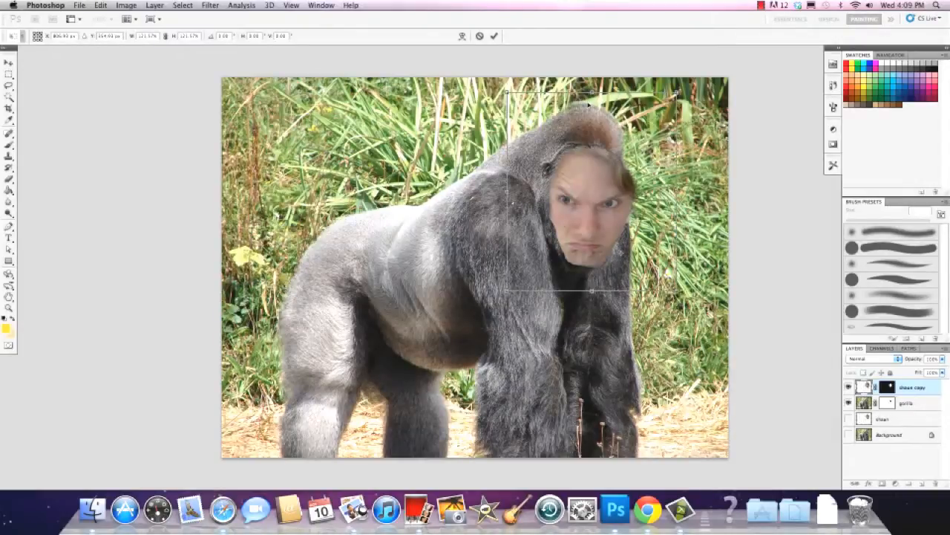
key("Return")
key("b")
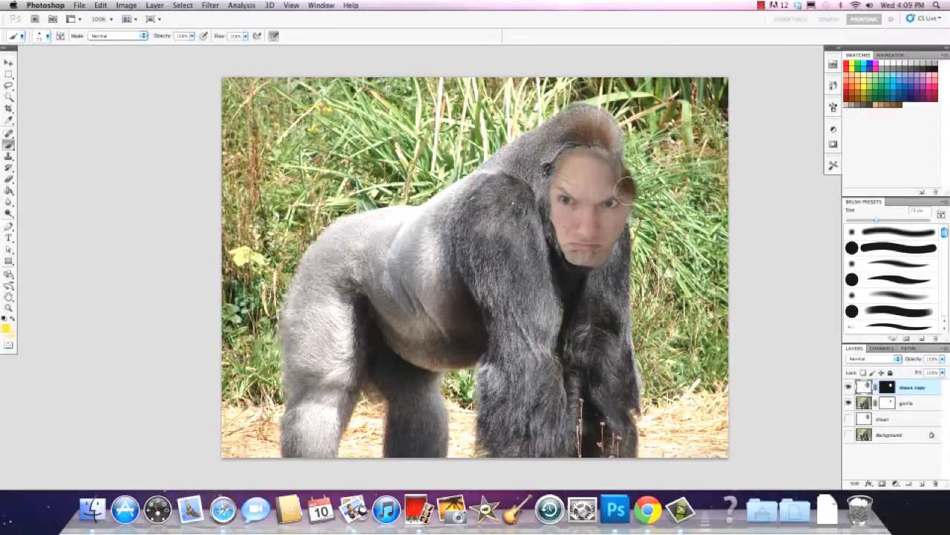
key("v")
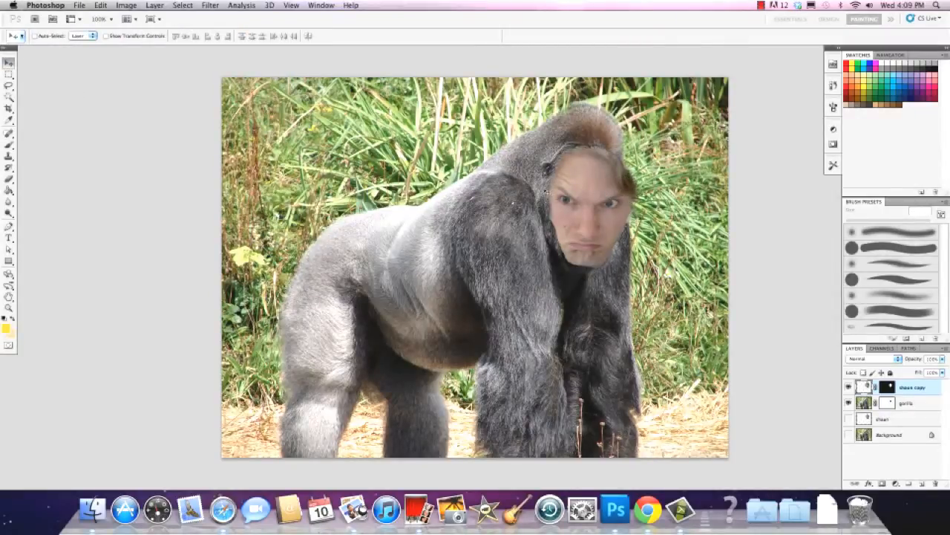
left_click_drag(592, 211, 586, 212)
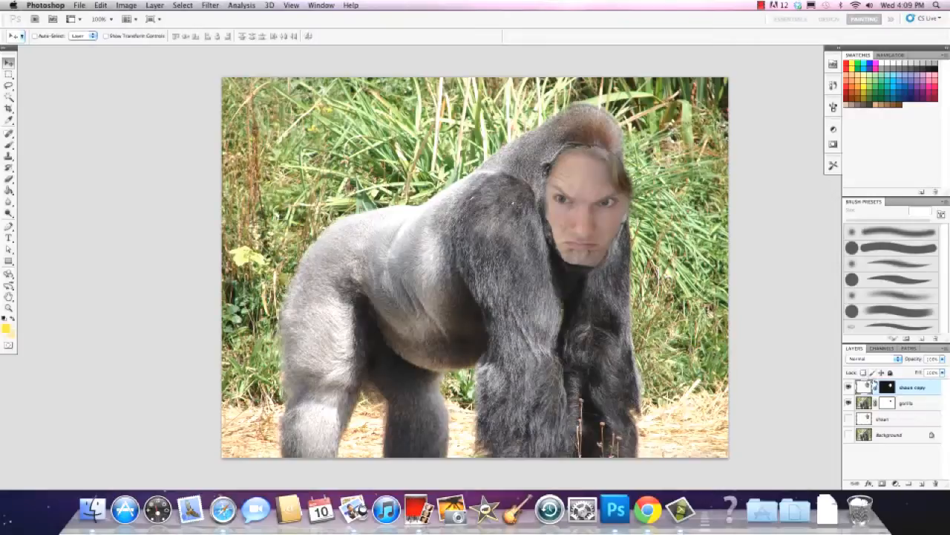
On the portrait copy's mask, brush white above the hairline, and paint black over the hair and forehead down to the brows
left_click(887, 387)
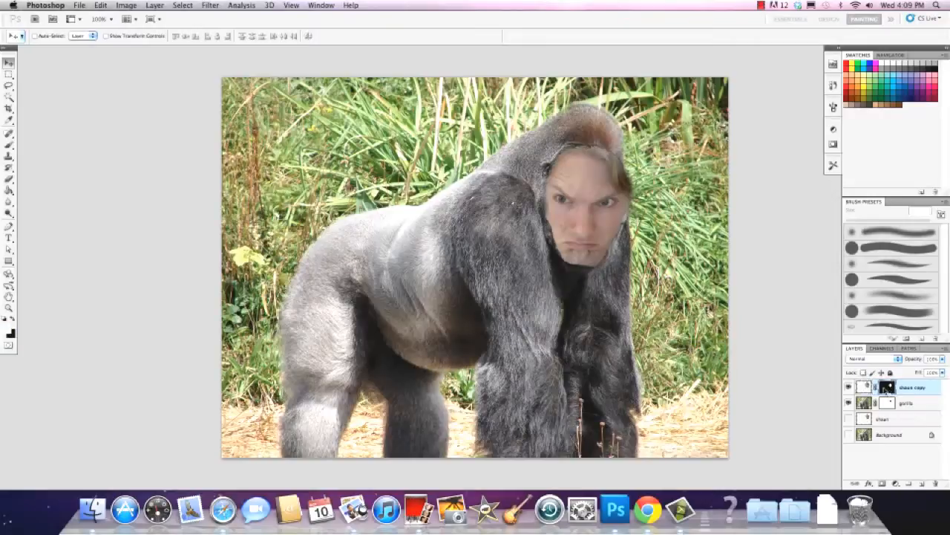
left_click(9, 144)
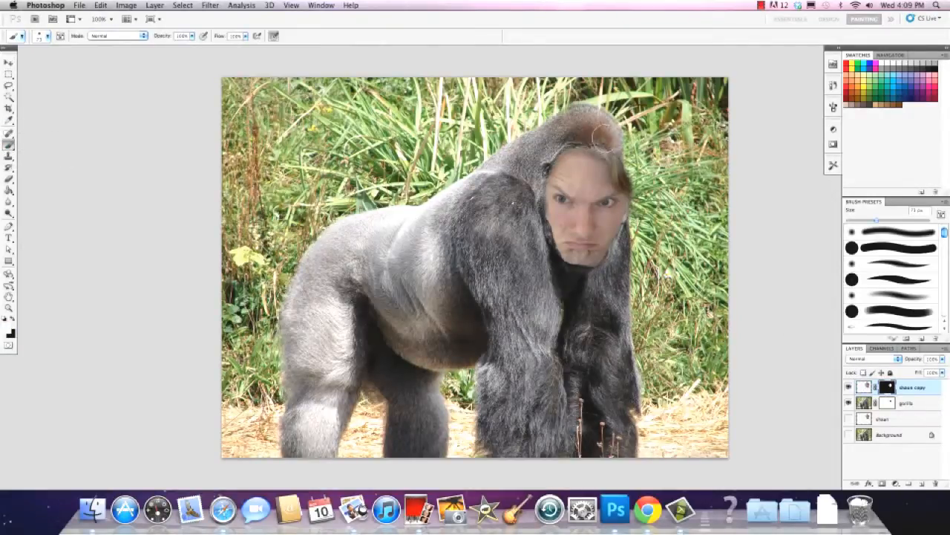
mouse_move(605, 139)
left_mouse_down()
mouse_move(551, 138)
mouse_move(598, 143)
left_mouse_up()
key("x")
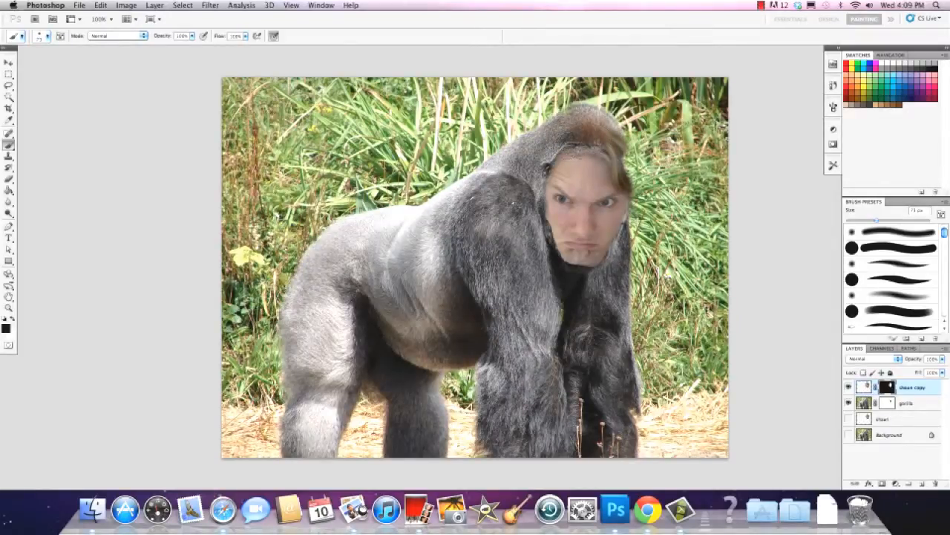
mouse_move(610, 145)
left_mouse_down()
mouse_move(626, 150)
mouse_move(623, 137)
mouse_move(643, 191)
mouse_move(628, 186)
mouse_move(622, 148)
mouse_move(631, 158)
left_mouse_up()
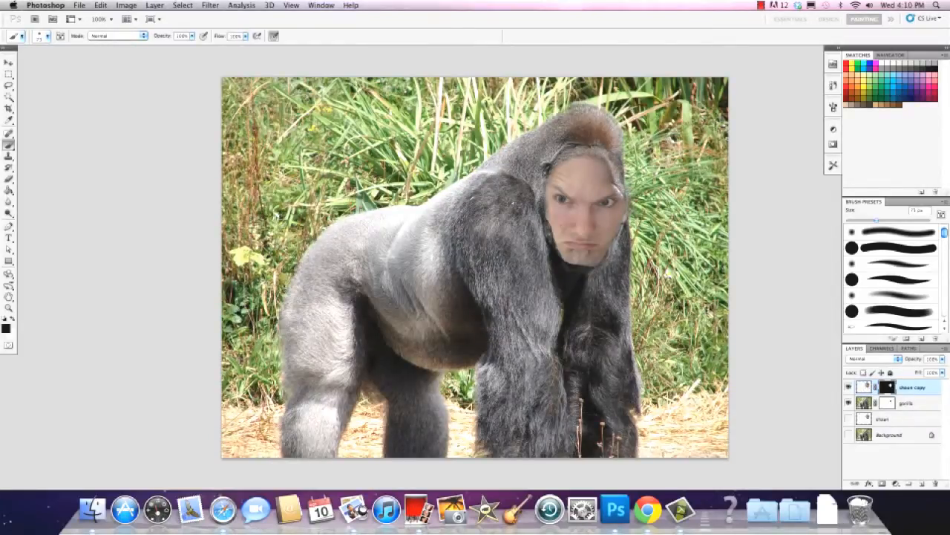
mouse_move(616, 173)
left_mouse_down()
mouse_move(549, 172)
mouse_move(587, 152)
left_mouse_up()
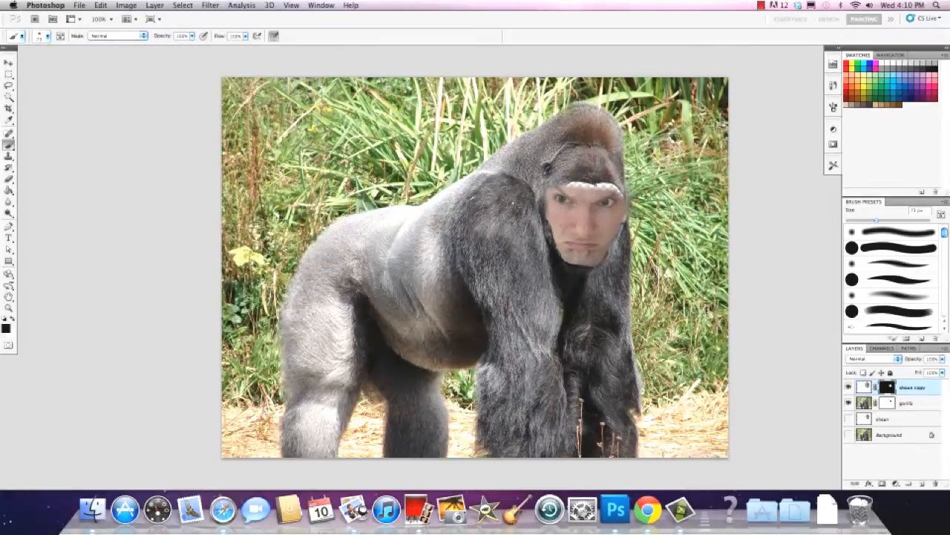
Paint the mask white along the brow to fill the transparent gap below the gorilla's forehead, and switch back to black
left_click(13, 318)
mouse_move(579, 188)
left_mouse_down()
mouse_move(612, 192)
mouse_move(569, 189)
left_mouse_up()
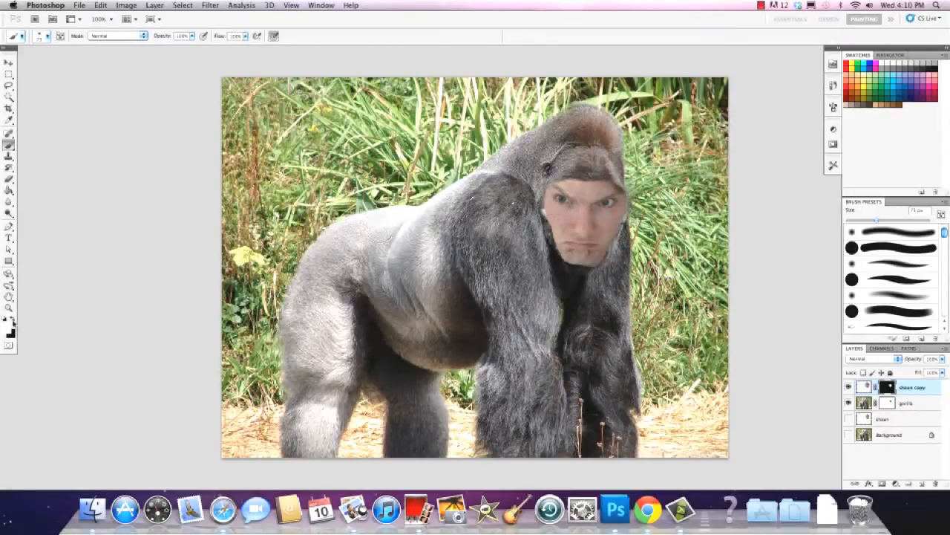
left_click(12, 320)
Compare the enlarged portrait copy with the original portrait layer by alternating their visibility
left_click(850, 387)
left_click(848, 419)
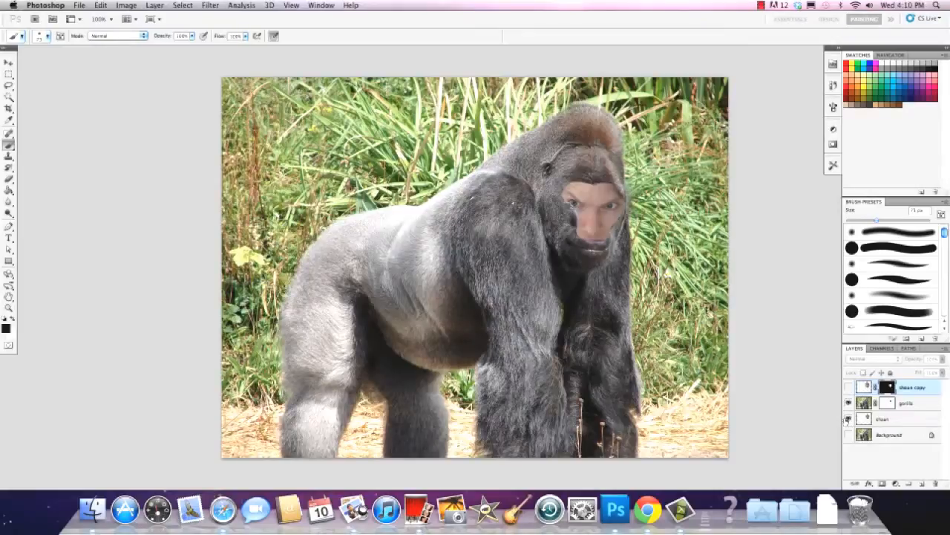
left_click(848, 420)
left_click(849, 387)
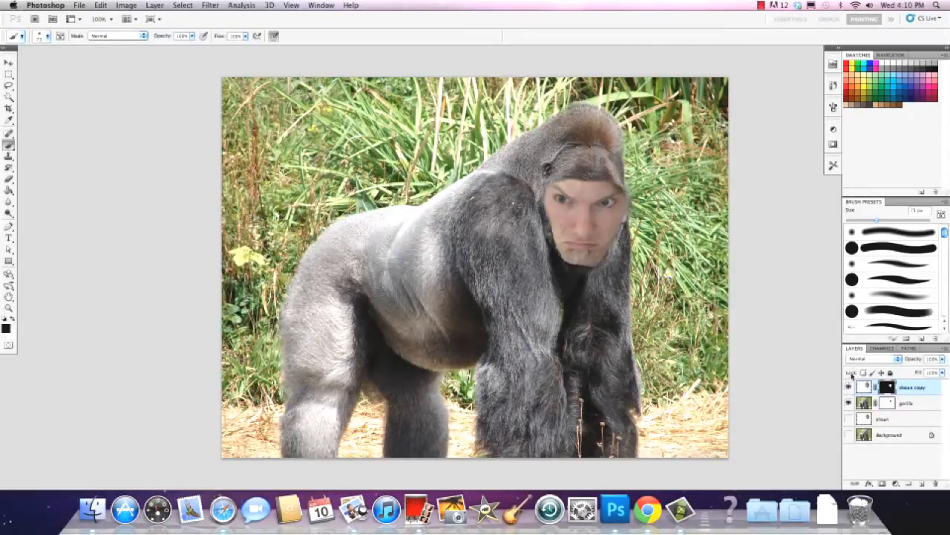
Lower the brush opacity and paint the portrait copy's mask black along both cheeks and the jaw to soften the face's edges
left_click(192, 35)
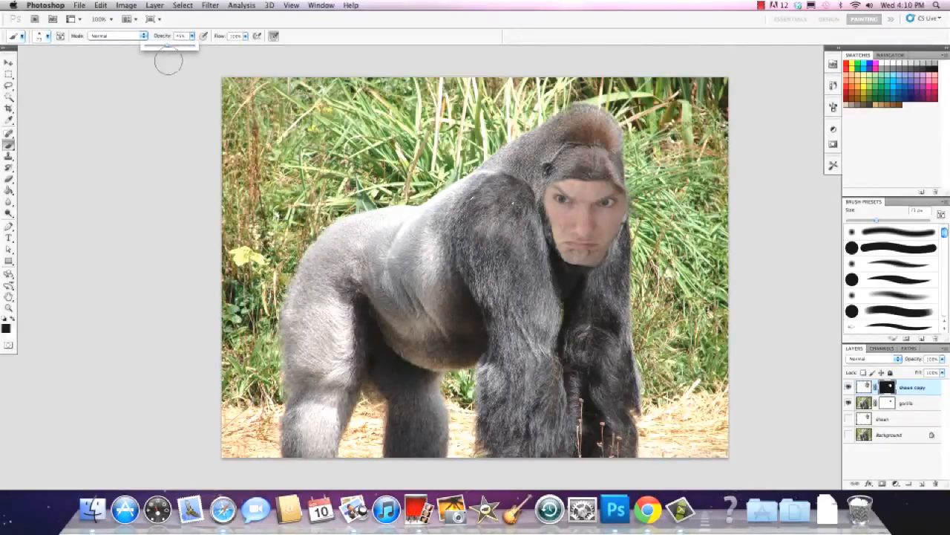
left_click(888, 387)
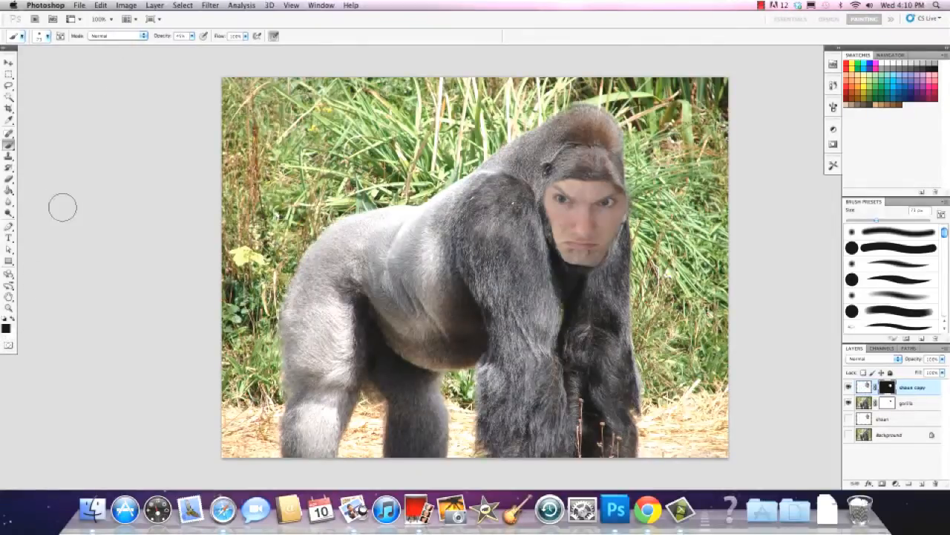
left_click(192, 36)
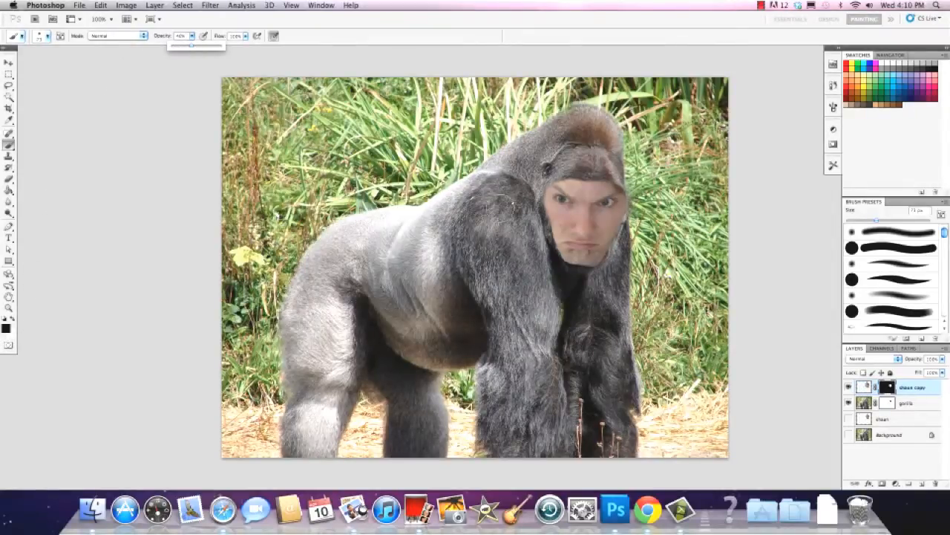
left_click(541, 230)
left_click_drag(552, 212, 562, 248)
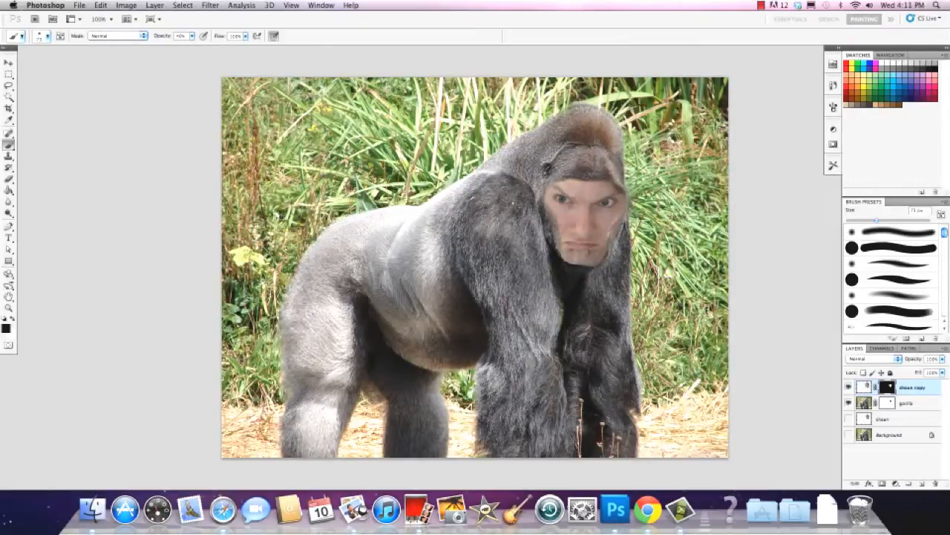
left_click(12, 320)
left_click(12, 319)
left_click_drag(630, 236, 618, 258)
View the portrait copy's blending options in the Layer Style dialog and close it without changing any setting
left_click(865, 387)
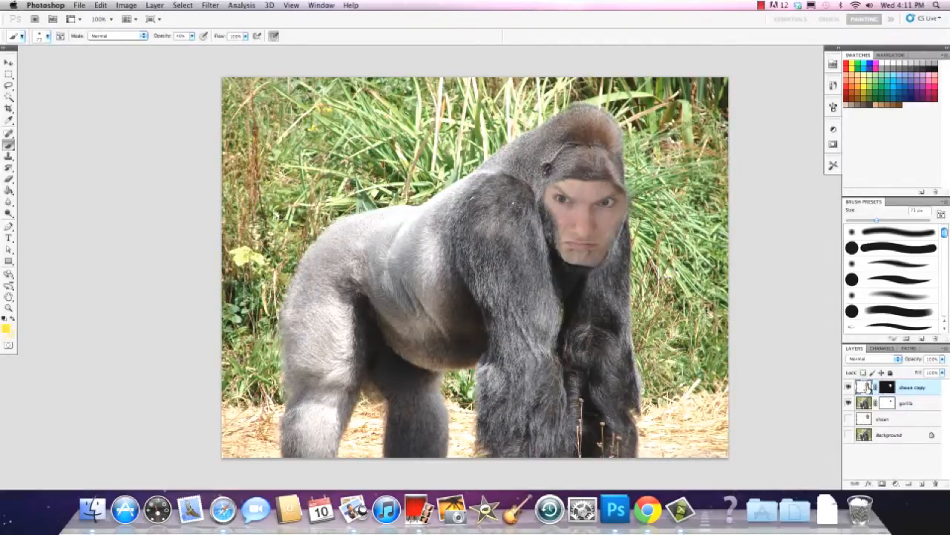
double_click(864, 386)
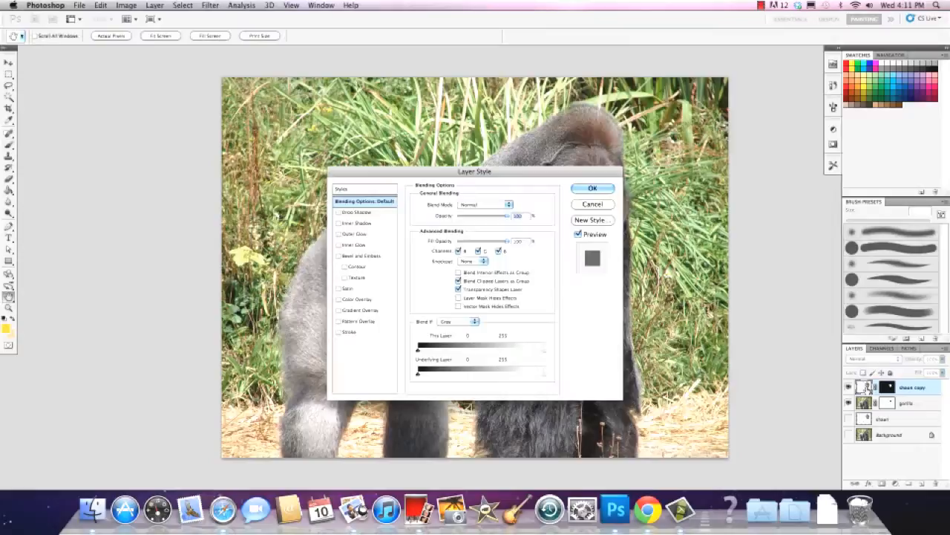
left_click(594, 190)
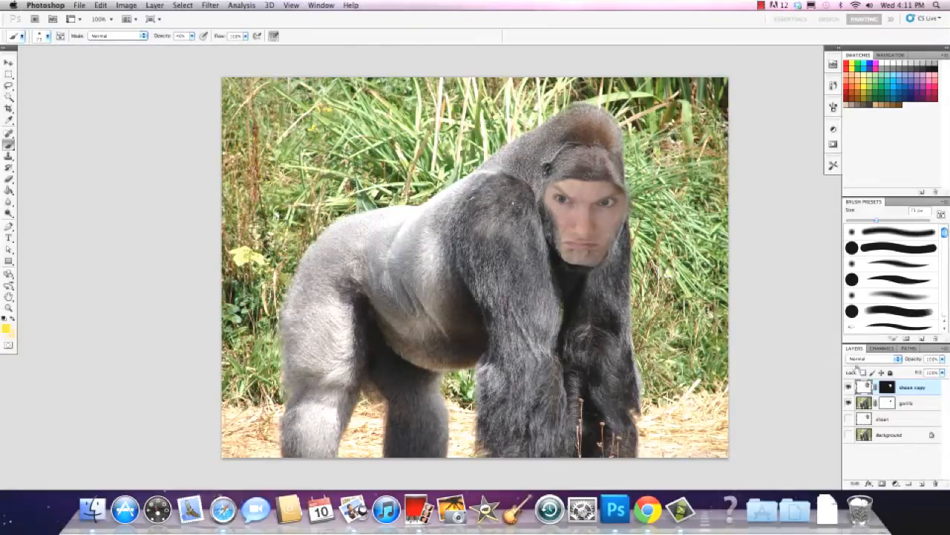
Add a Hue/Saturation adjustment layer above the portrait copy, shift its hue slightly and clip it to the portrait copy
left_click(895, 483)
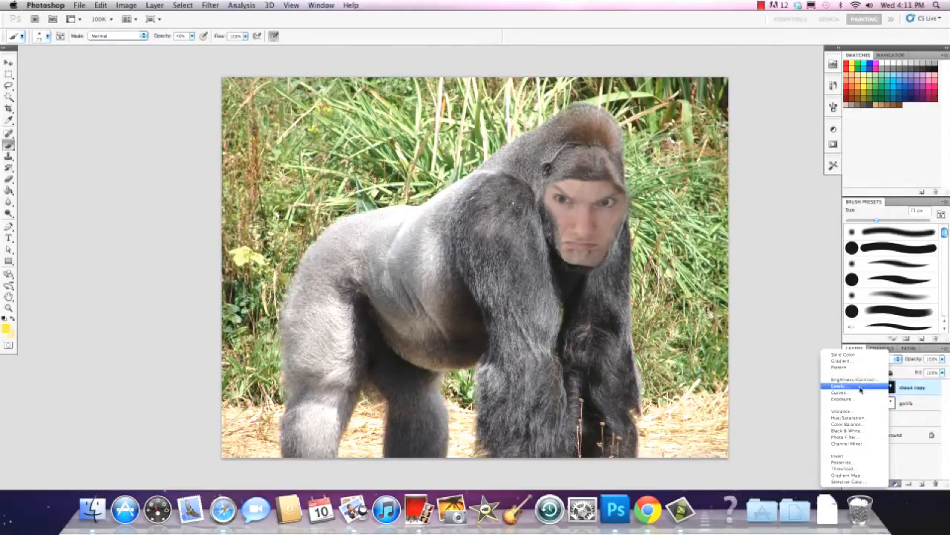
left_click(854, 418)
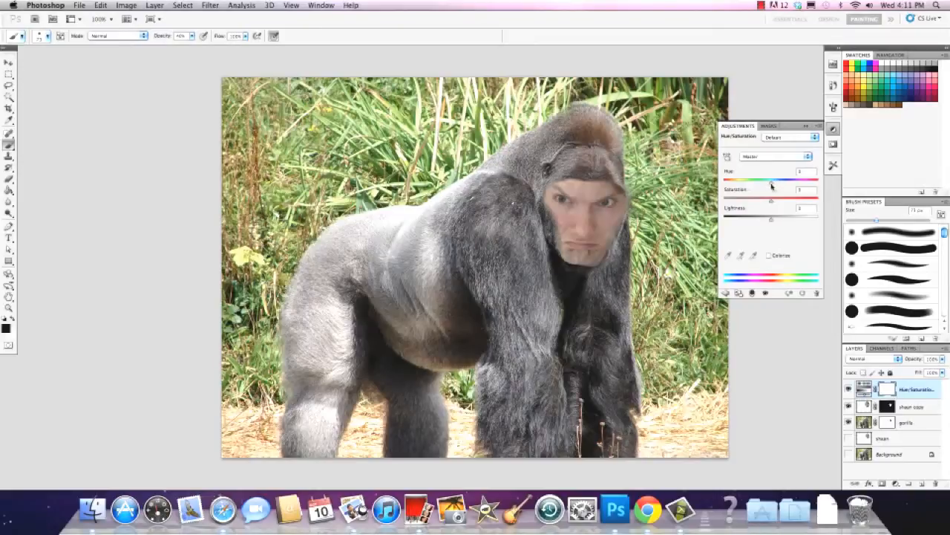
mouse_move(770, 182)
left_mouse_down()
mouse_move(786, 186)
mouse_move(760, 191)
mouse_move(770, 196)
left_mouse_up()
left_click(889, 399, "alt")
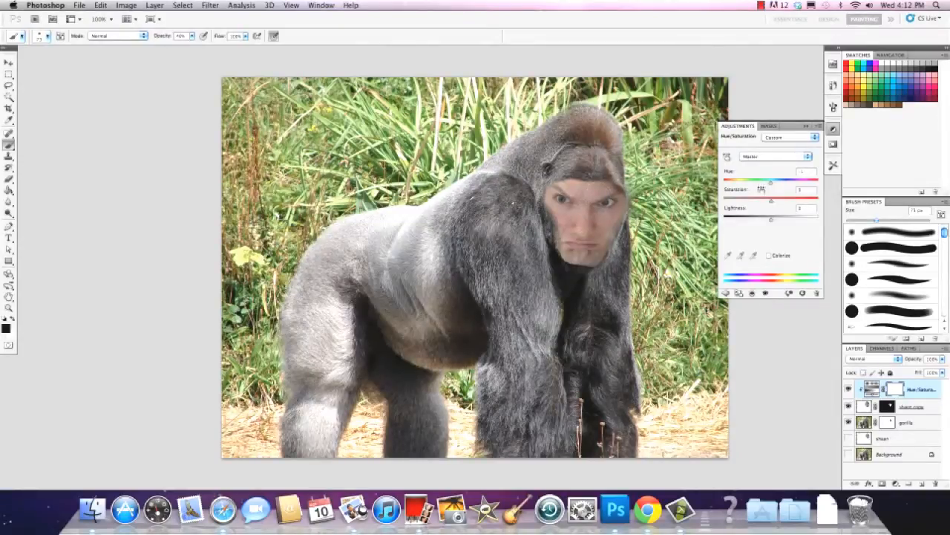
Set the adjustment's hue to about -4, saturation to about -65 and lightness to about -9, and close its settings
left_click_drag(772, 181, 752, 204)
left_click_drag(741, 202, 766, 221)
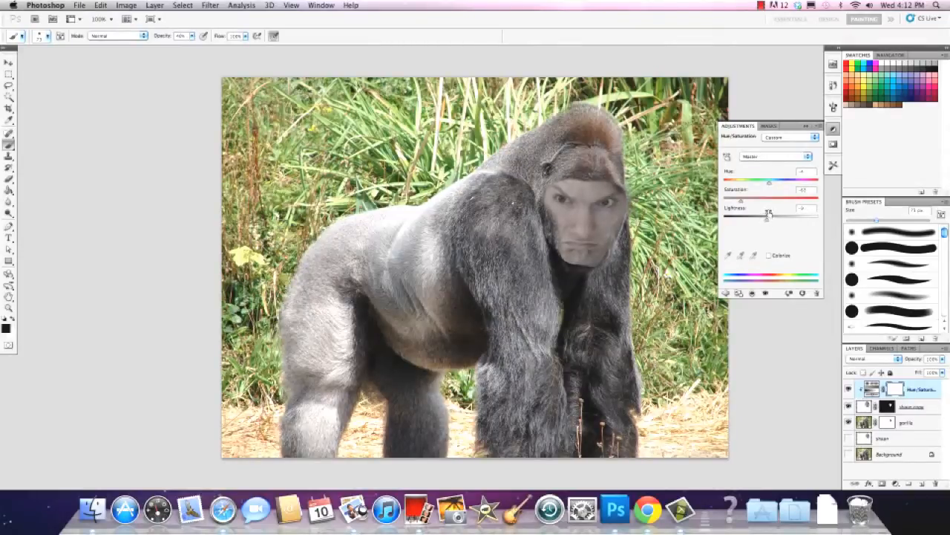
left_click(745, 127)
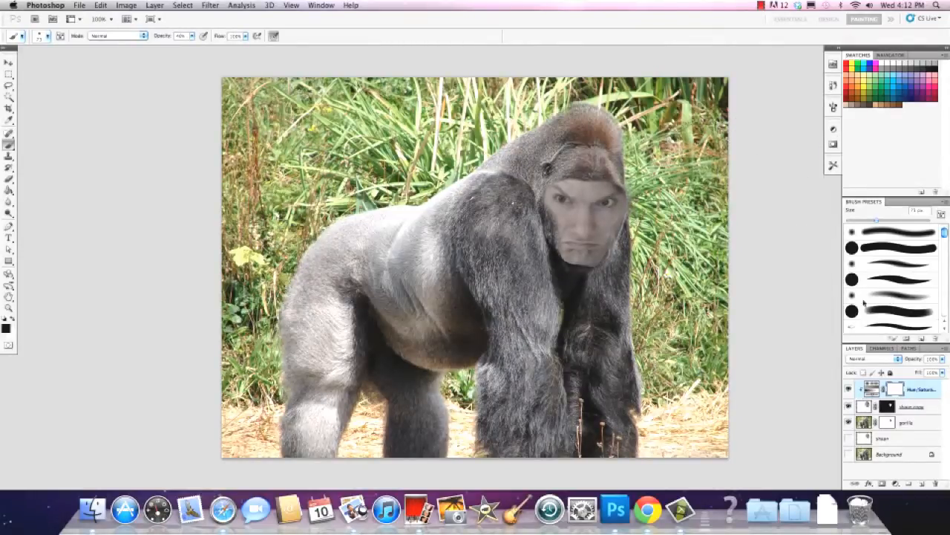
Add a Levels adjustment layer above the Hue/Saturation adjustment and clip it to the portrait copy
left_click(895, 484)
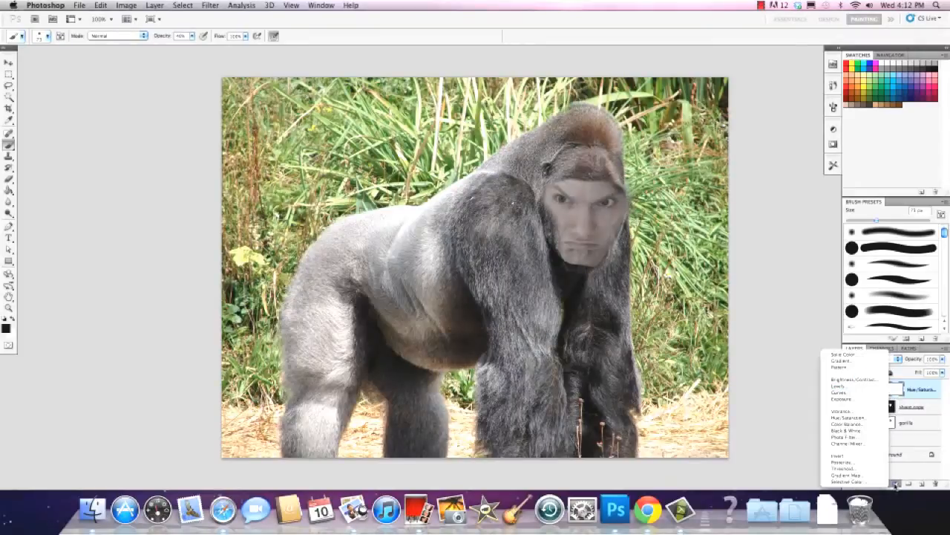
left_click(851, 386)
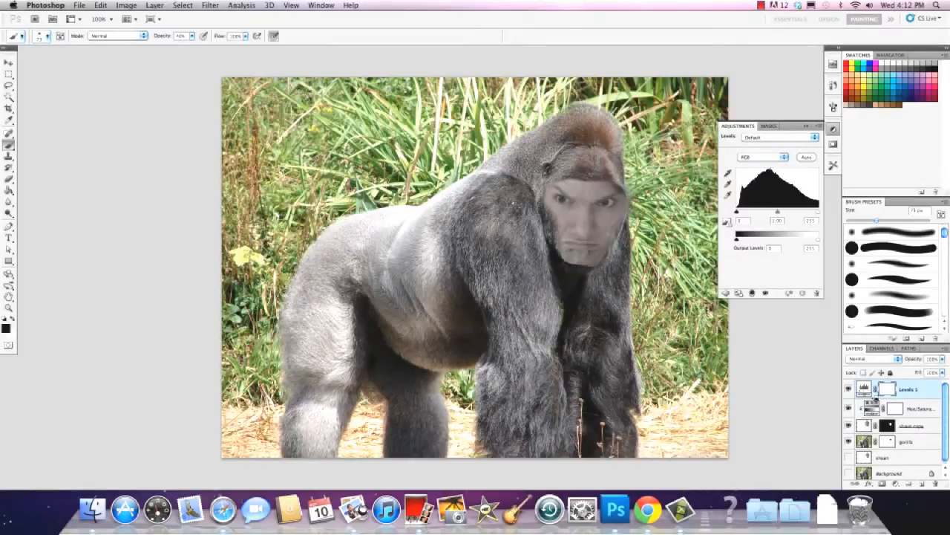
left_click(873, 398, "alt")
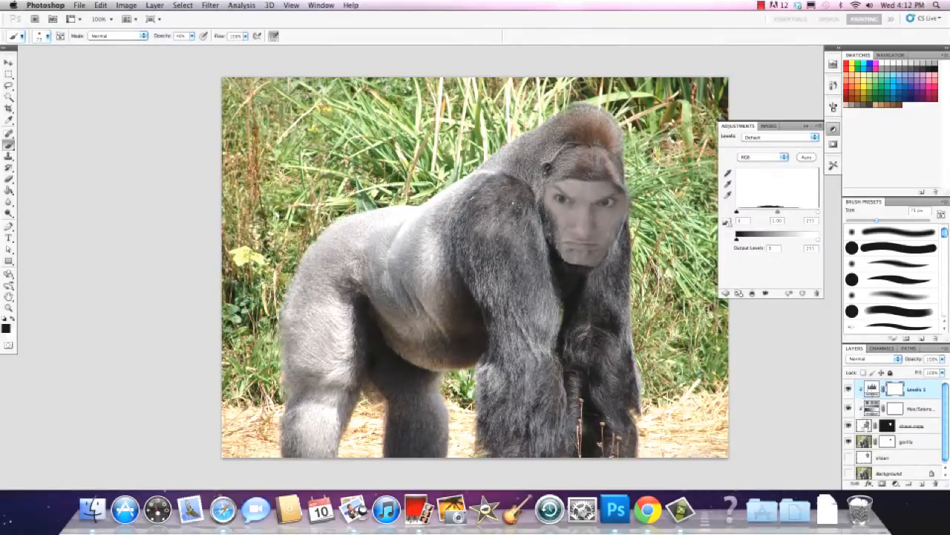
left_click(866, 426)
left_click(873, 391)
Increase the face's contrast in the Levels adjustment by setting the black input to about 63 and the white input to about 176
mouse_move(822, 213)
left_mouse_down()
mouse_move(803, 216)
mouse_move(820, 214)
left_mouse_up()
left_click_drag(737, 213, 752, 213)
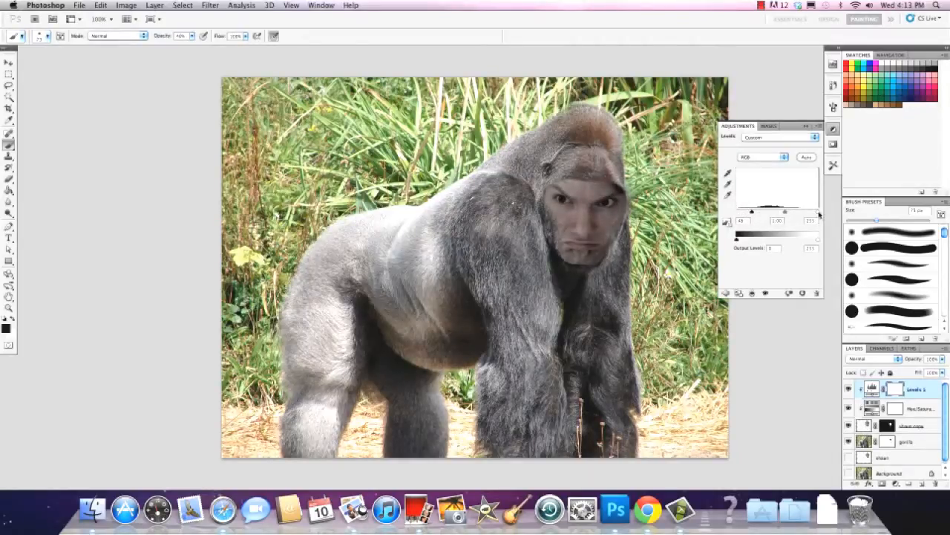
left_click_drag(820, 214, 799, 215)
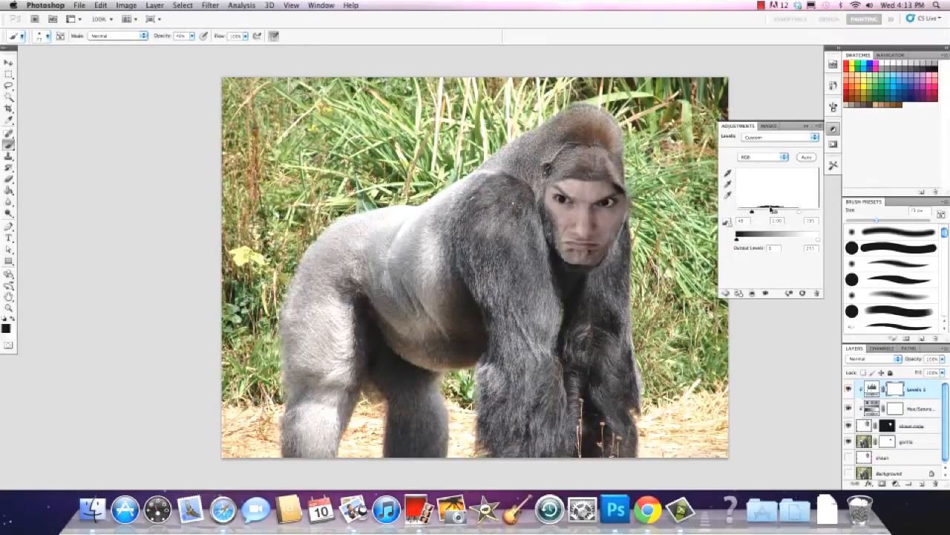
left_click_drag(752, 213, 774, 213)
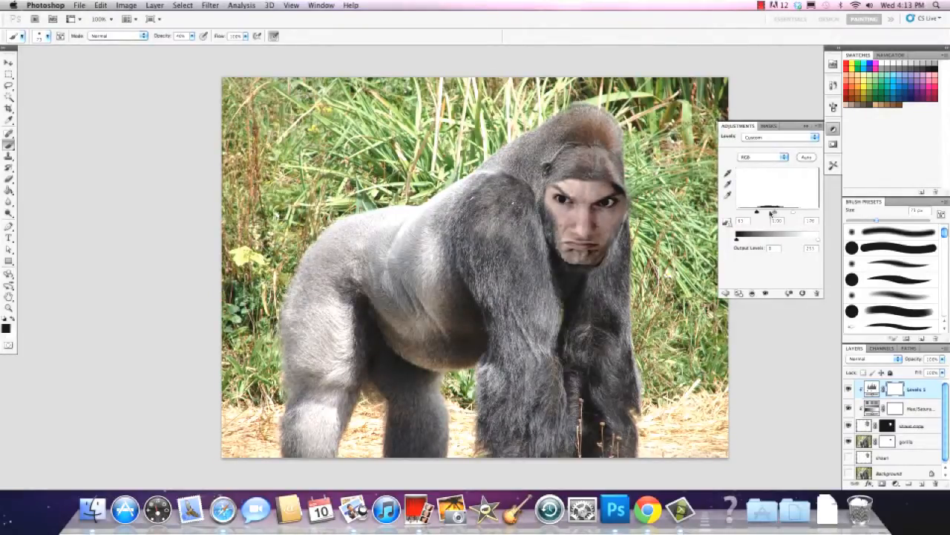
left_click_drag(758, 213, 757, 214)
Lower the Hue/Saturation adjustment's saturation slightly and select the portrait copy's layer mask
left_click(874, 408)
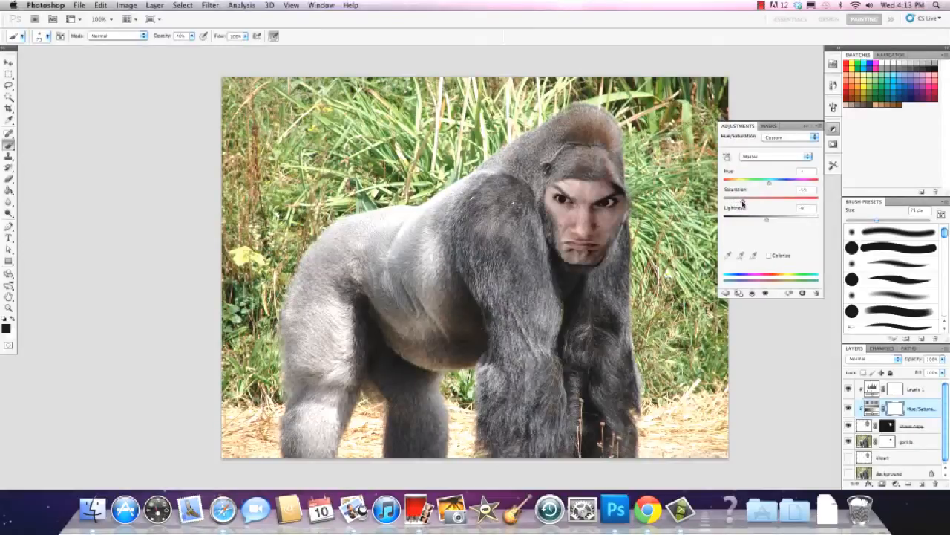
left_click_drag(743, 203, 737, 204)
left_click(888, 426)
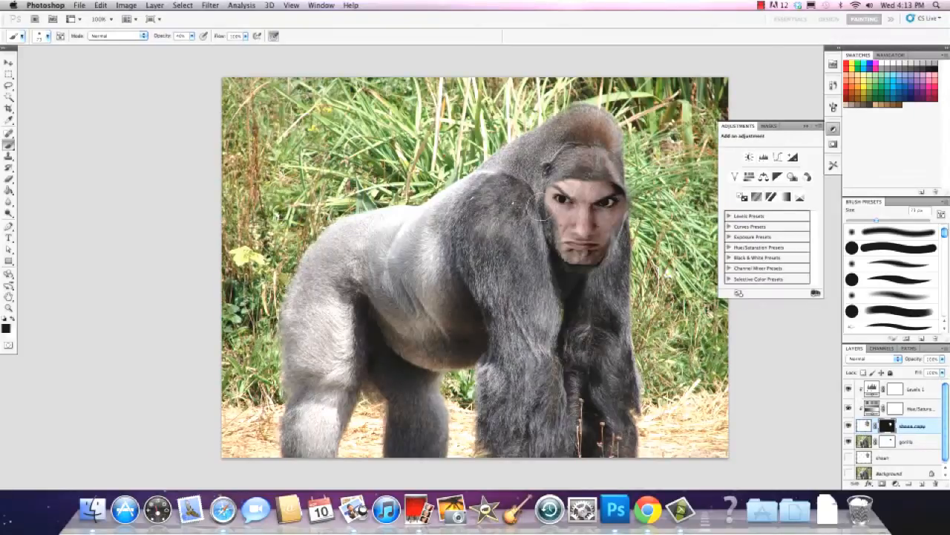
Toggle the portrait copy's visibility to compare the gorilla with and without the blended face
left_click(849, 425)
left_click(849, 424)
left_click(849, 424)
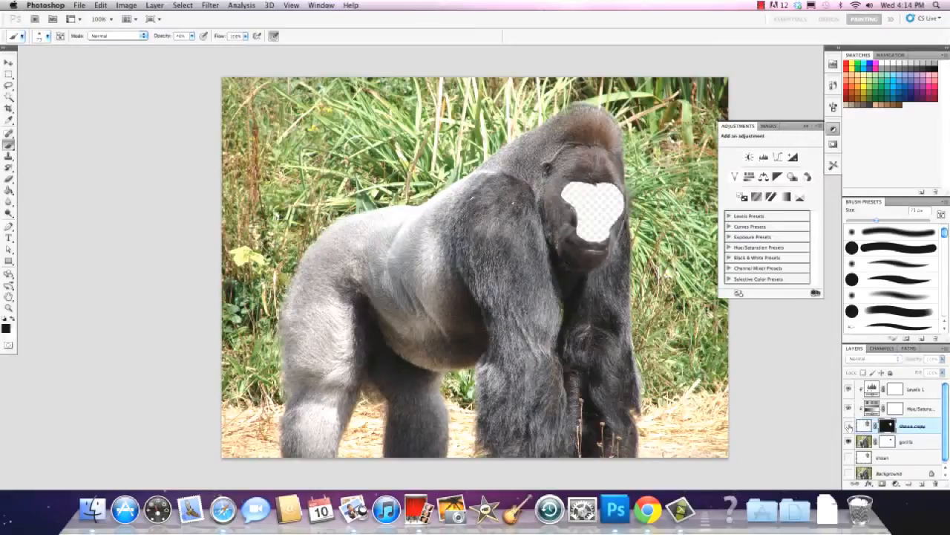
left_click(849, 425)
left_click(849, 425)
left_click(848, 424)
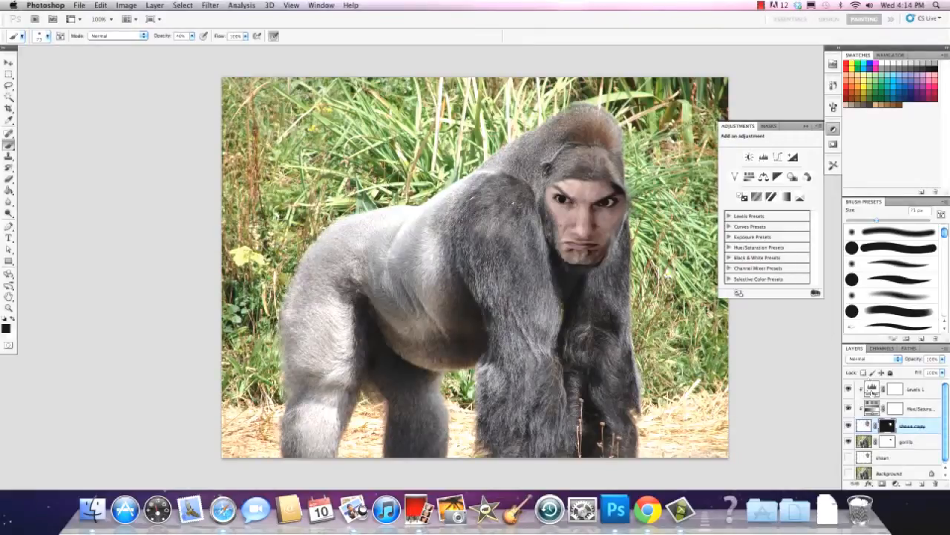
Create a new layer above the Levels adjustment and rename it "dark brow"
left_click(871, 390)
left_click(922, 484)
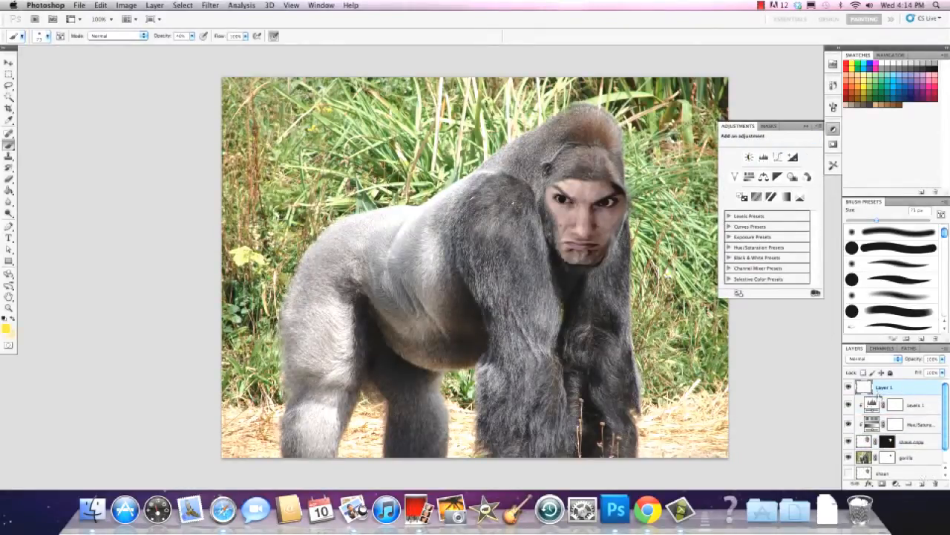
double_click(883, 387)
type("dark brow")
Paint black over the forehead and brows on the dark brow layer and erase the excess around the forehead's upper edge
left_click(4, 318)
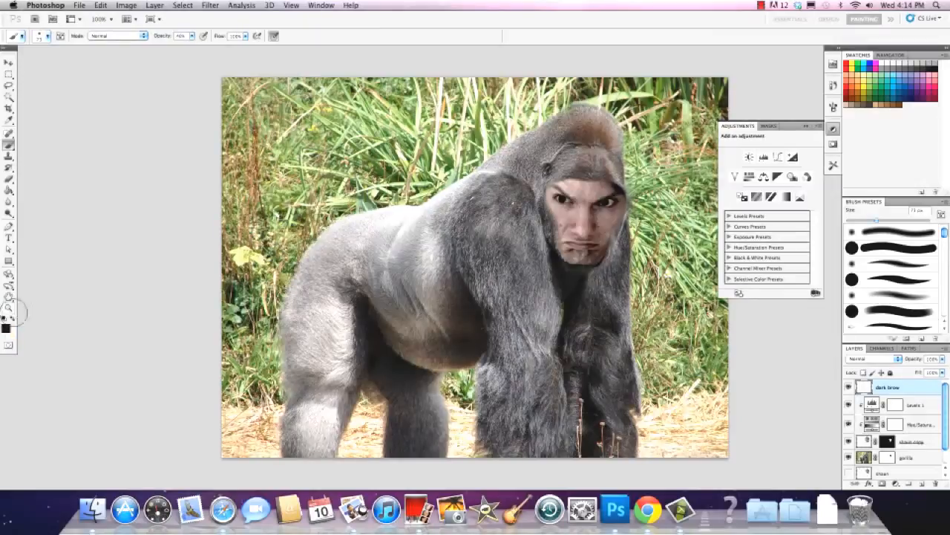
mouse_move(583, 176)
left_mouse_down()
mouse_move(560, 178)
mouse_move(577, 192)
mouse_move(607, 191)
mouse_move(565, 180)
mouse_move(610, 187)
mouse_move(558, 187)
left_mouse_up()
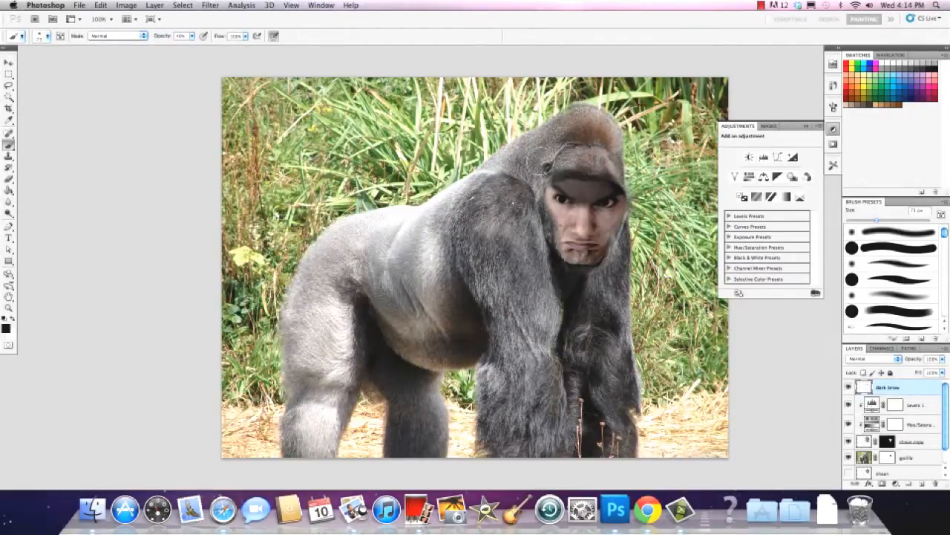
left_click(8, 178)
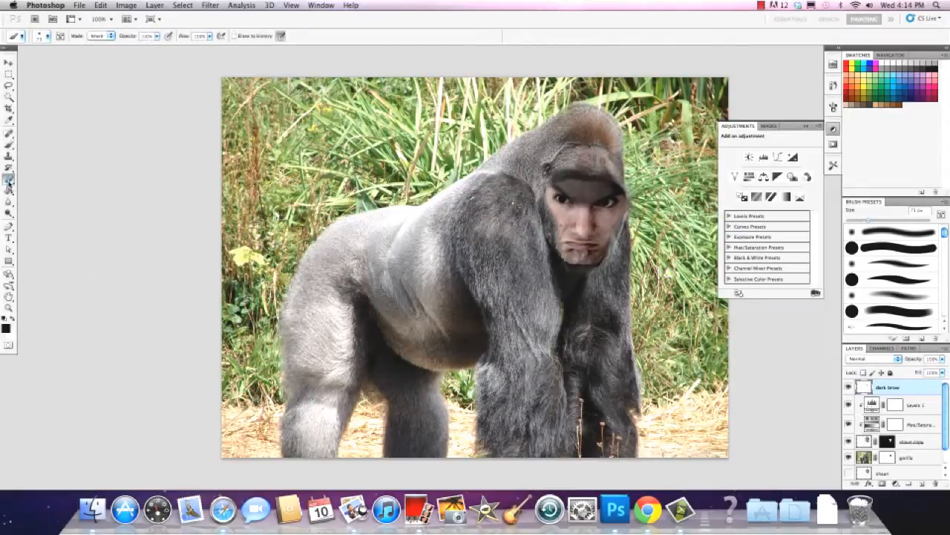
mouse_move(550, 173)
left_mouse_down()
mouse_move(574, 168)
mouse_move(552, 179)
mouse_move(594, 172)
mouse_move(624, 185)
left_mouse_up()
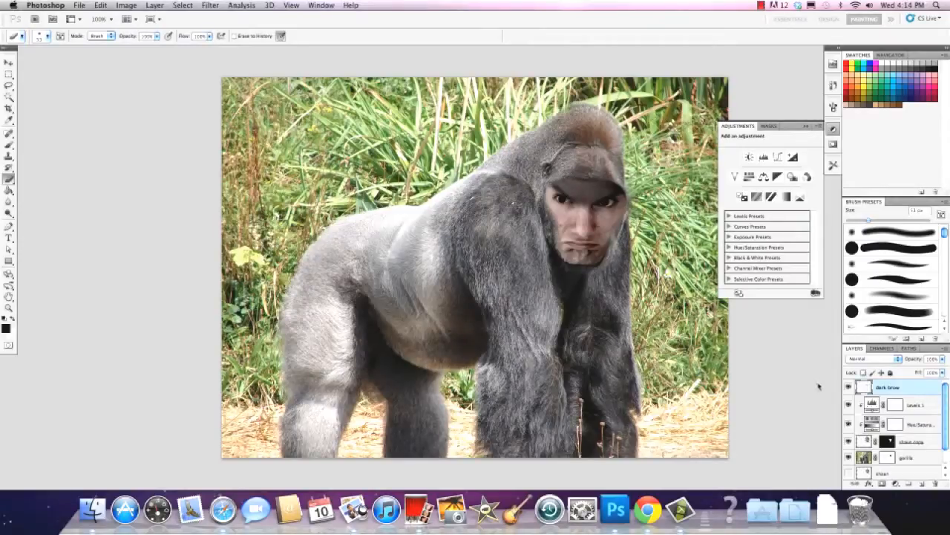
Reduce the dark brow layer's opacity to about 71% and brush more black over the middle of the brow
left_click(943, 359)
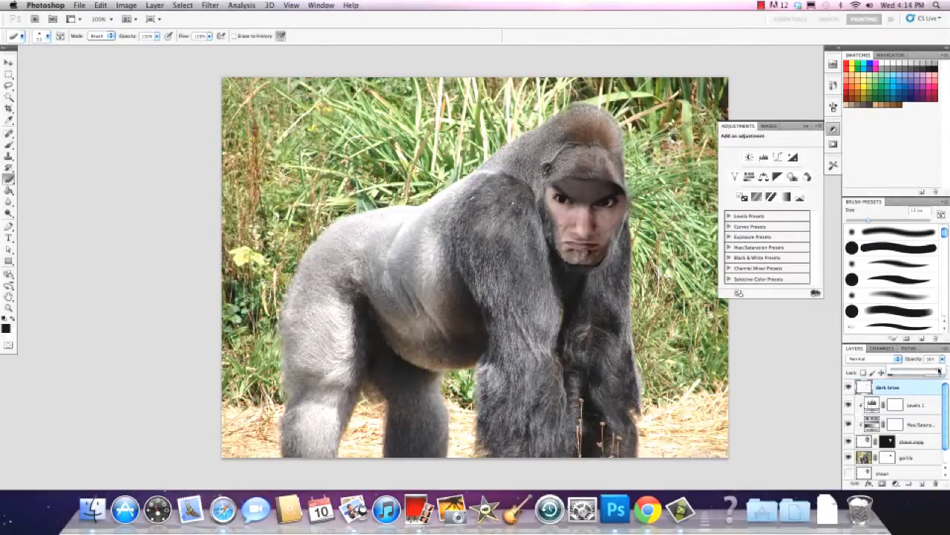
left_click_drag(940, 370, 919, 372)
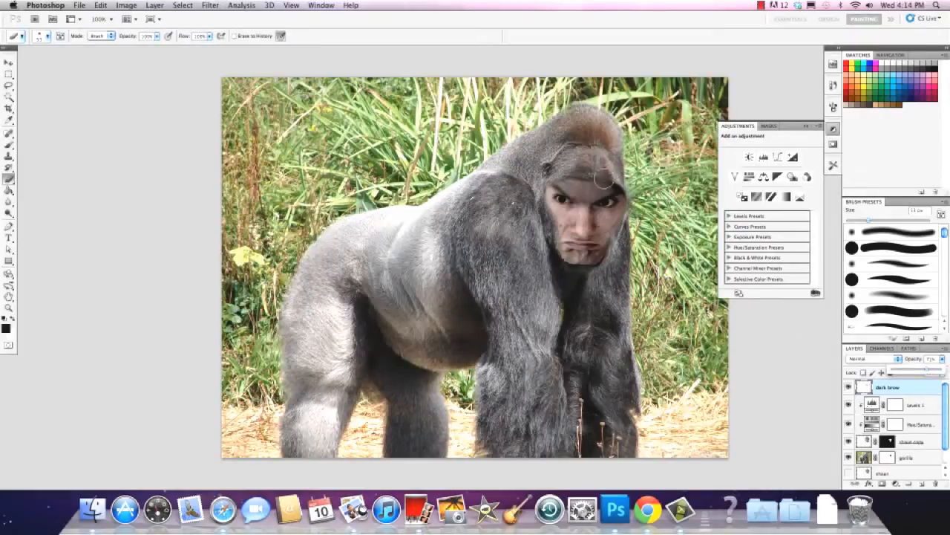
left_click(589, 178)
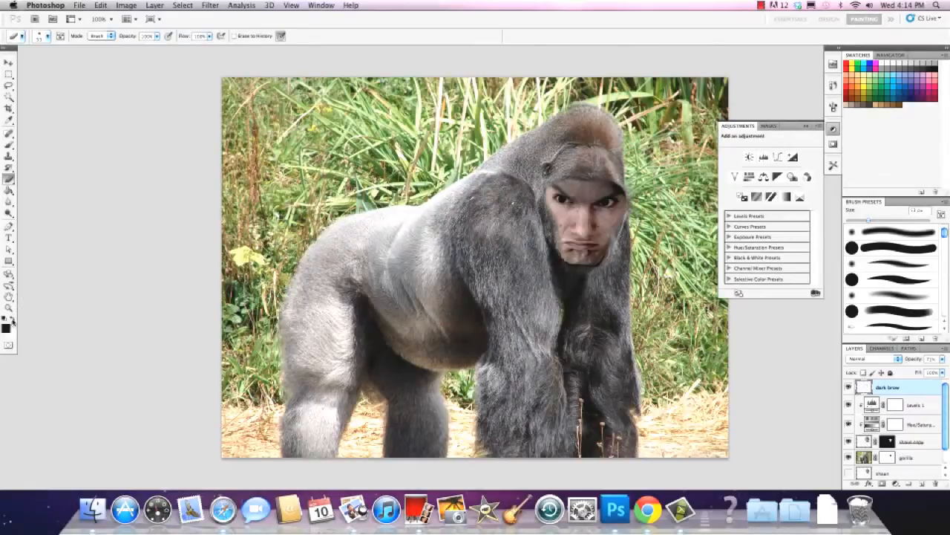
left_click(9, 144)
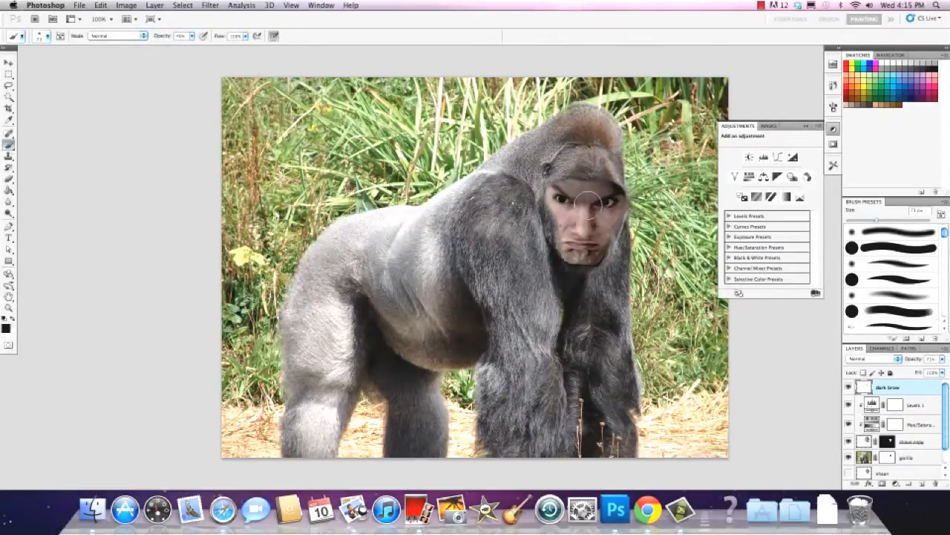
mouse_move(581, 189)
left_mouse_down()
mouse_move(564, 187)
mouse_move(607, 192)
mouse_move(562, 183)
mouse_move(599, 192)
mouse_move(588, 189)
left_mouse_up()
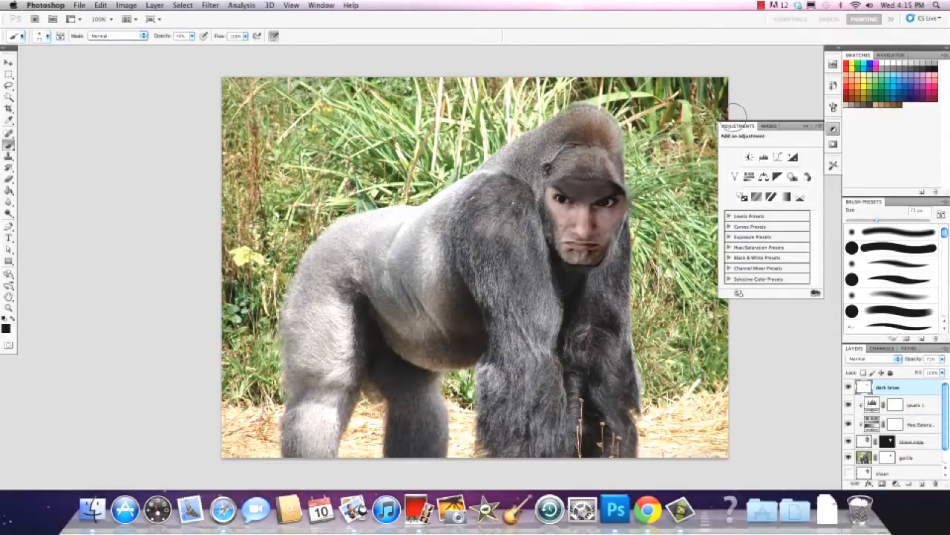
Toggle the dark brow layer's visibility repeatedly to compare the face with and without the painted shadow
left_click(849, 387)
left_click(848, 387)
left_click(848, 387)
left_click(848, 387)
left_click(849, 386)
left_click(849, 387)
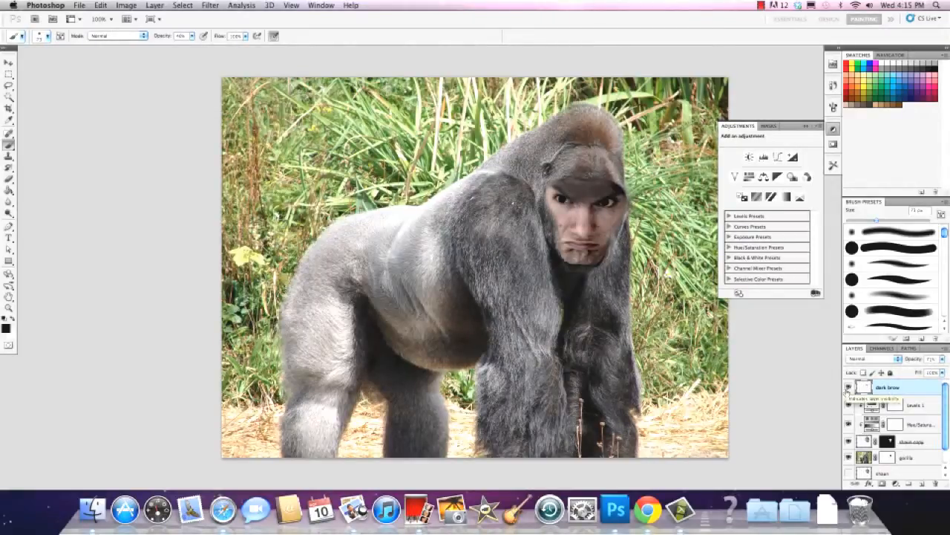
left_click(849, 387)
left_click(849, 387)
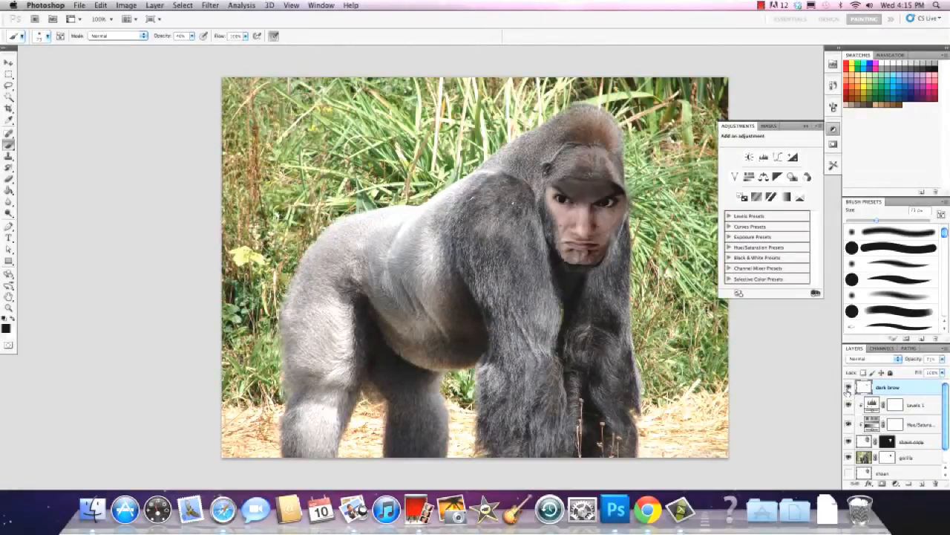
left_click(848, 387)
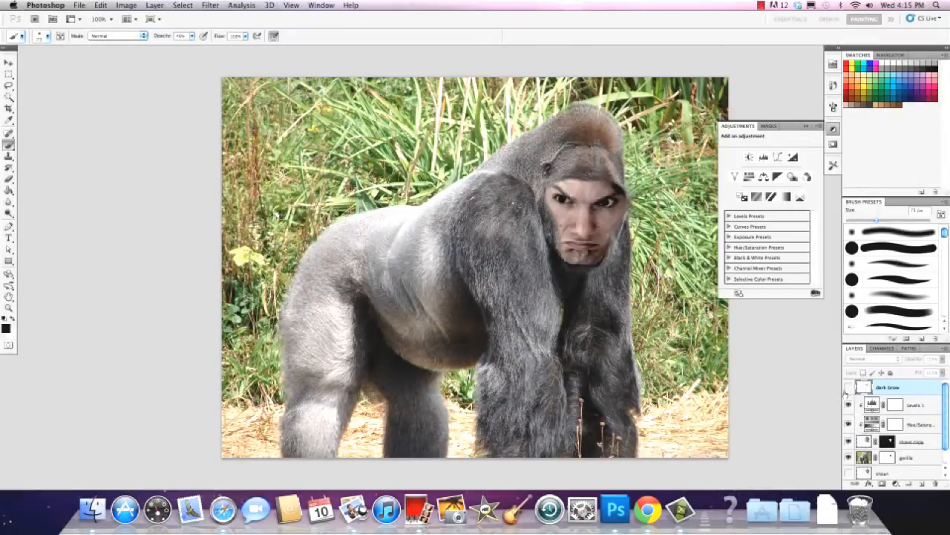
left_click(848, 386)
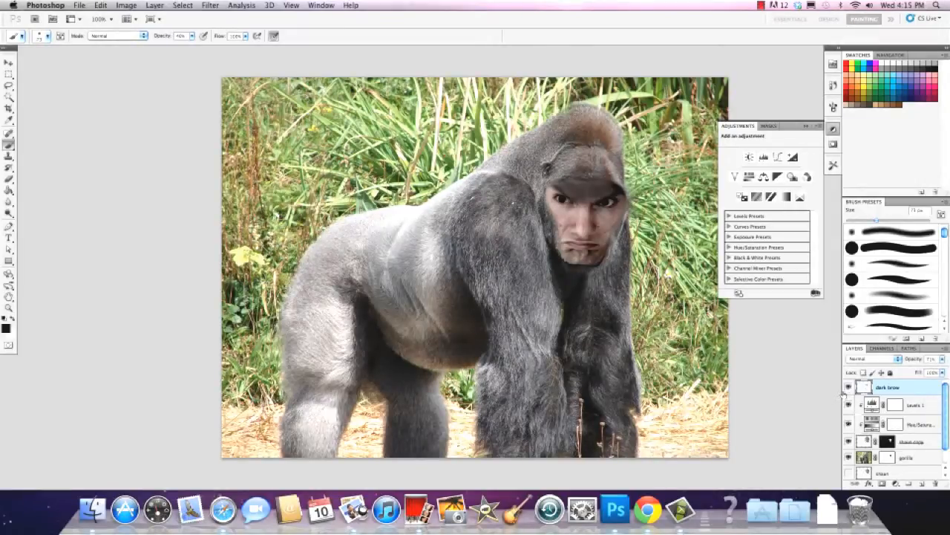
Hide the dark brow layer and paint the portrait copy's mask black along the top of the forehead
left_click(848, 387)
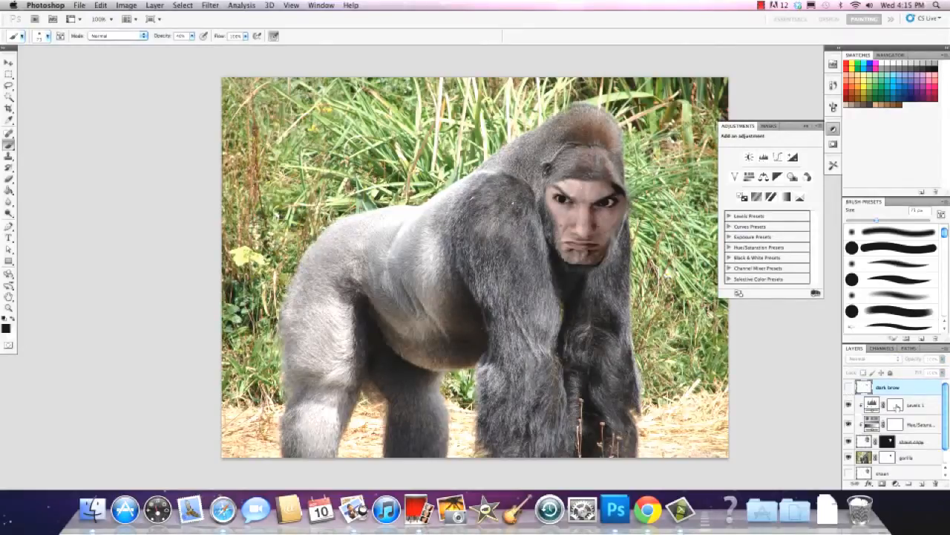
left_click(887, 441)
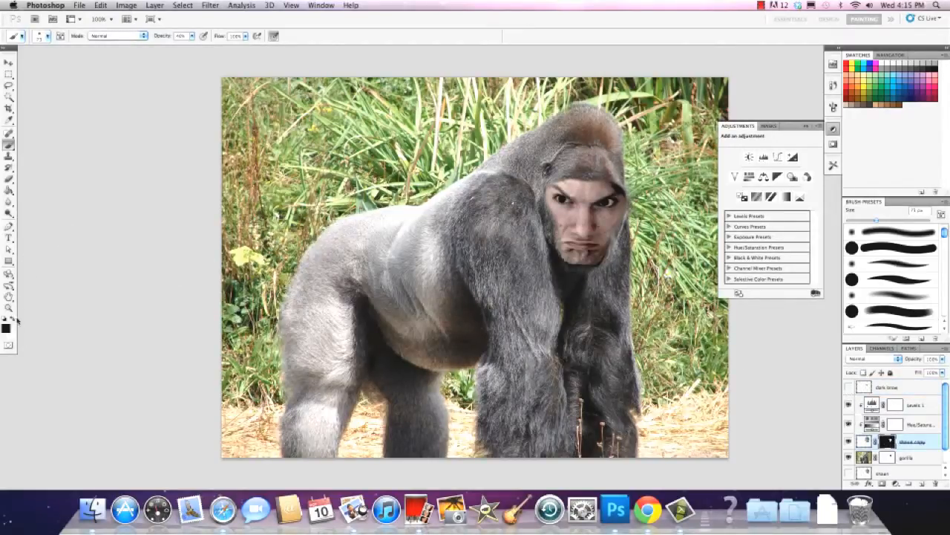
left_click(12, 147)
left_click_drag(553, 172, 616, 183)
Paint the gorilla layer's mask white across the brow to restore the fur above the face
left_click(888, 457)
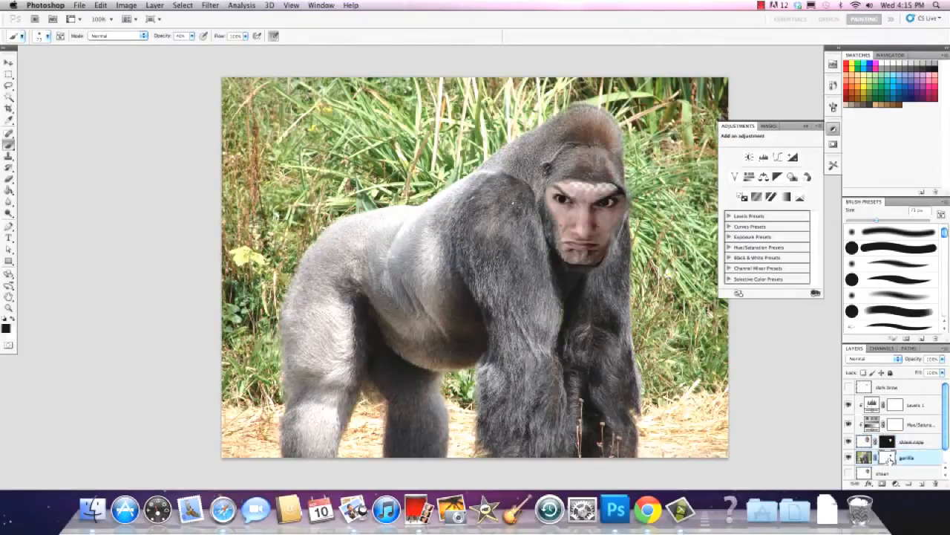
left_click(12, 318)
mouse_move(570, 186)
left_mouse_down()
mouse_move(614, 187)
mouse_move(565, 184)
left_mouse_up()
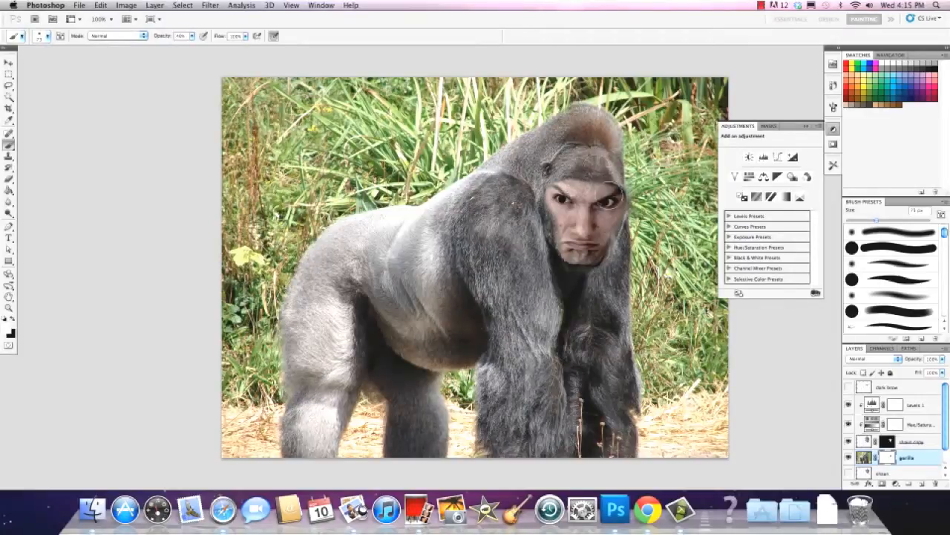
double_click(891, 458)
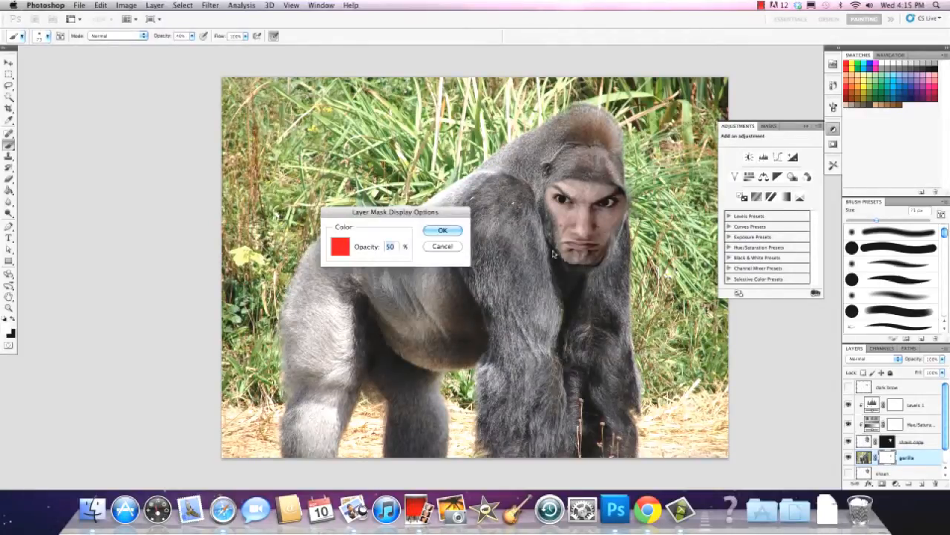
key("Return")
Hide the portrait copy, paint the gorilla layer's mask white across the eye area, and show the portrait copy again
left_click(849, 442)
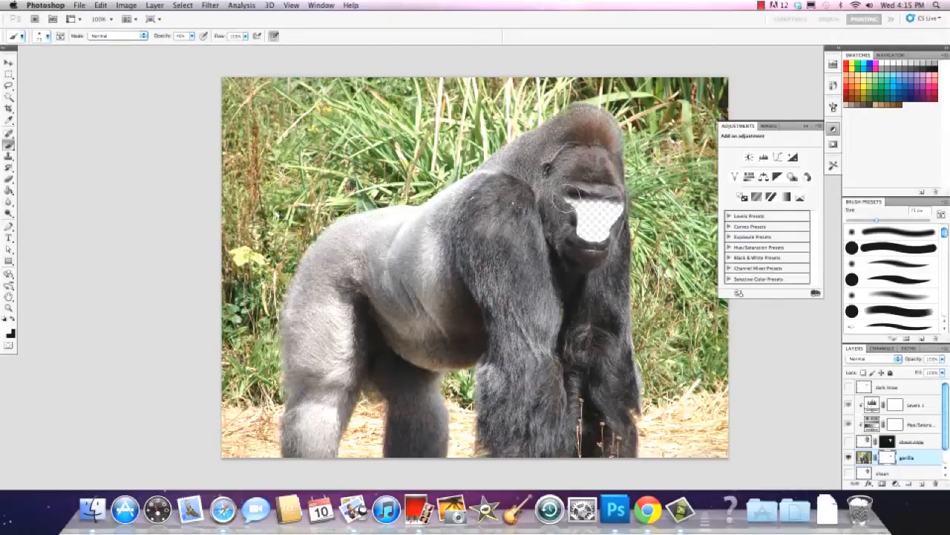
mouse_move(566, 199)
left_mouse_down()
mouse_move(613, 199)
mouse_move(575, 198)
mouse_move(587, 188)
mouse_move(622, 196)
mouse_move(609, 198)
left_mouse_up()
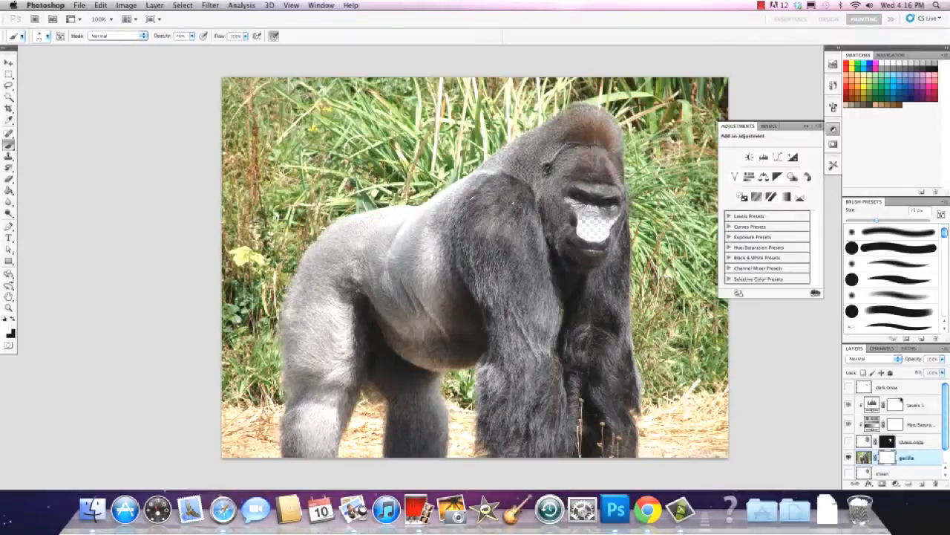
left_click(849, 441)
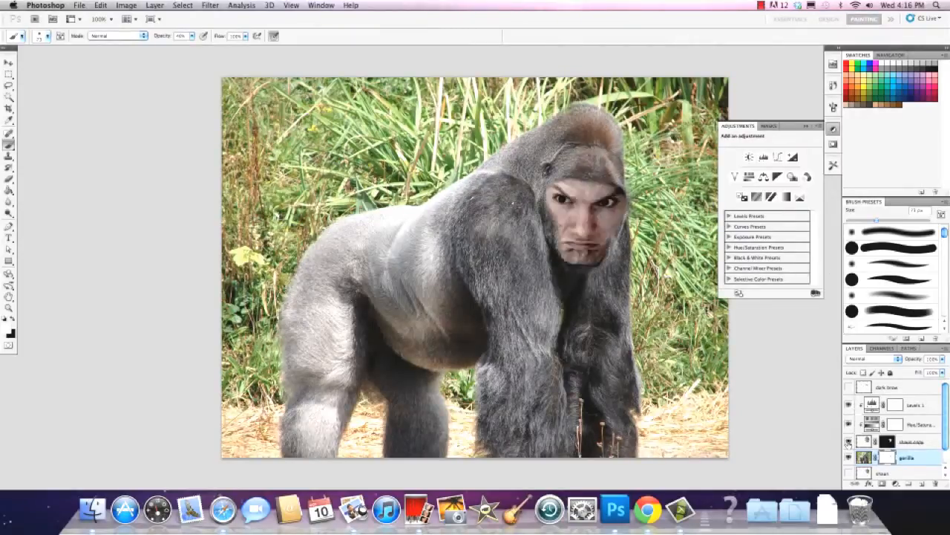
Toggle the portrait copy's visibility repeatedly to compare the original gorilla face with the blended result
left_click(848, 442)
left_click(848, 443)
left_click(848, 443)
left_click(848, 442)
left_click(848, 442)
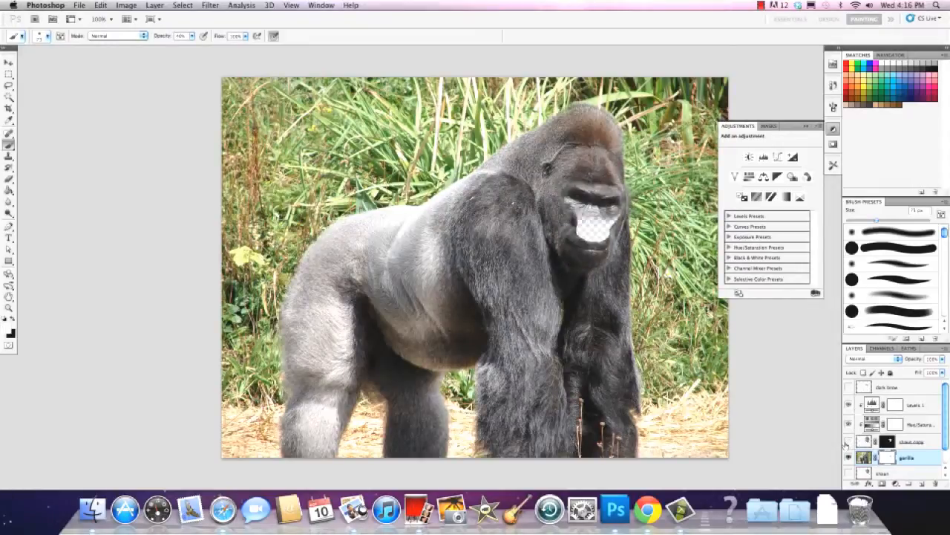
left_click(847, 443)
left_click(848, 442)
left_click(848, 443)
left_click(848, 443)
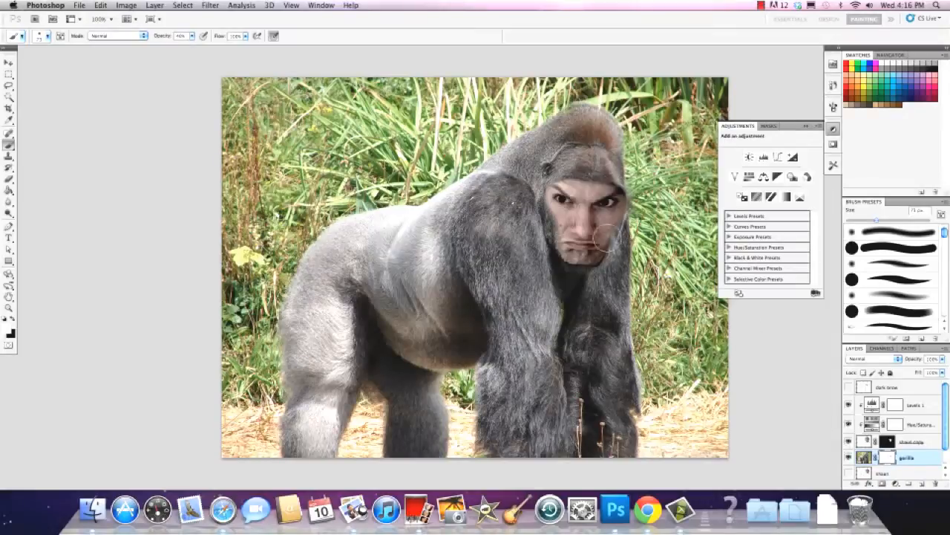
left_click(848, 443)
Start saving the document and set its file name to the portrait subject's first name followed by "-the-gorilla"
left_click(78, 5)
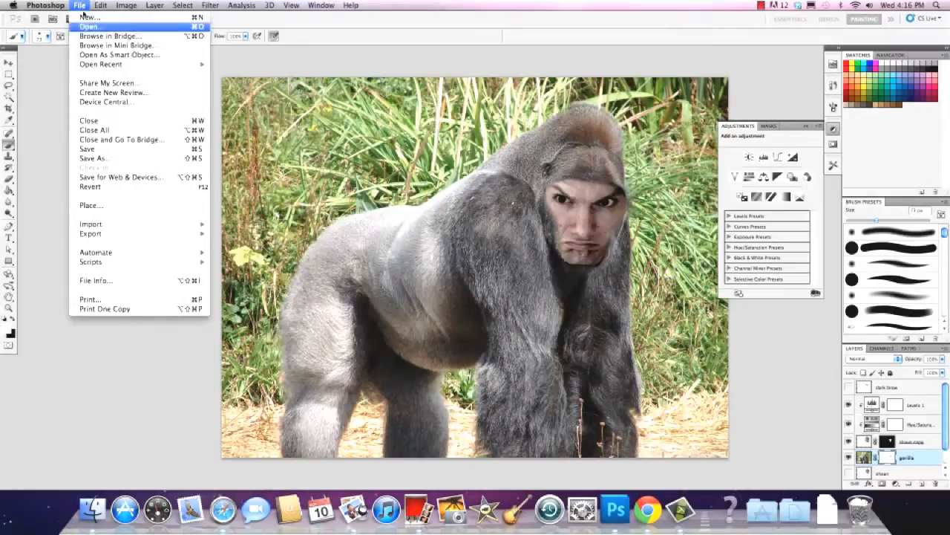
left_click(89, 150)
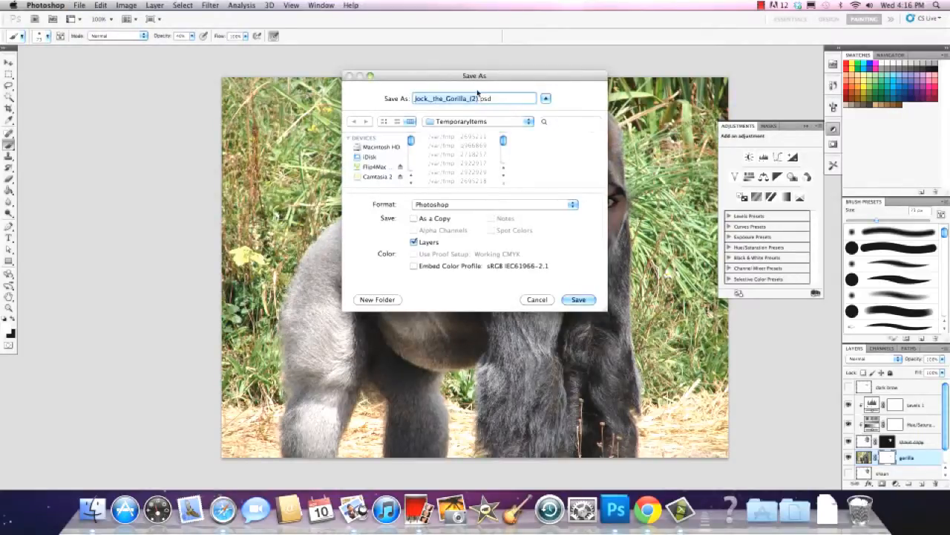
type("shaun")
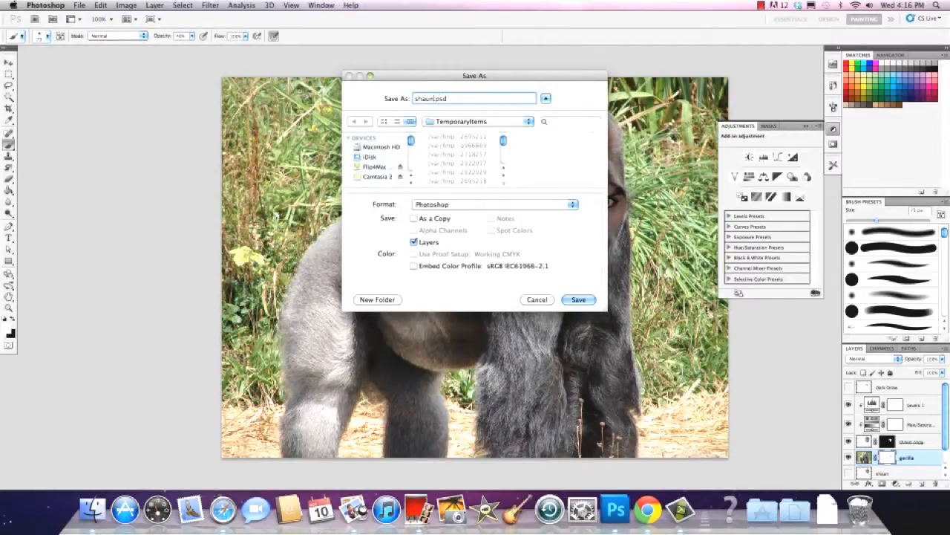
type("-the-gorilla")
Save the file in Photoshop format with layers into the composite folder inside Dropbox's art psds folder
left_click(528, 122)
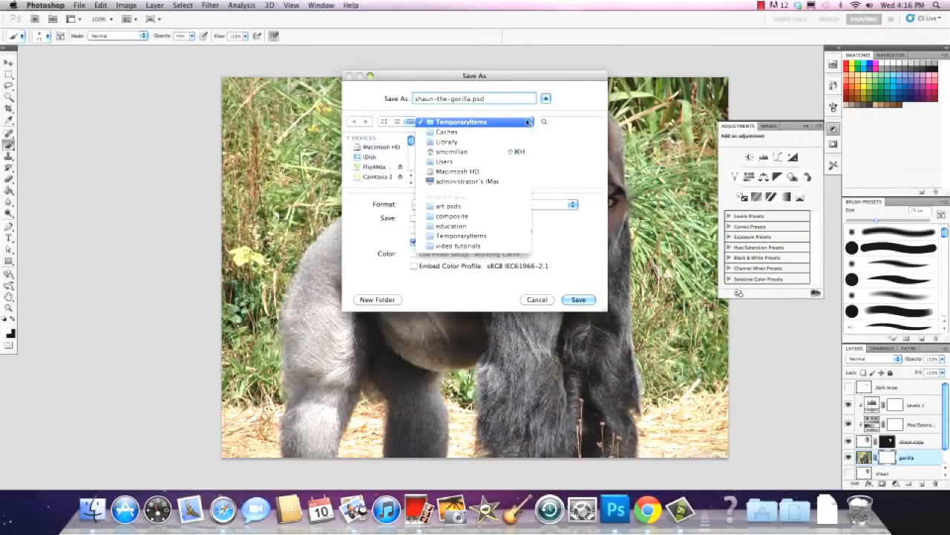
left_click(454, 152)
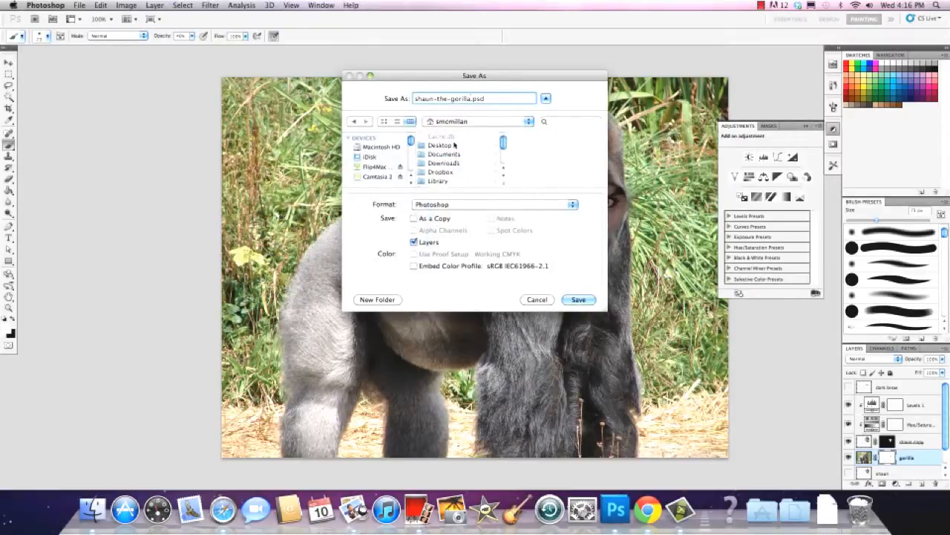
left_click(456, 155)
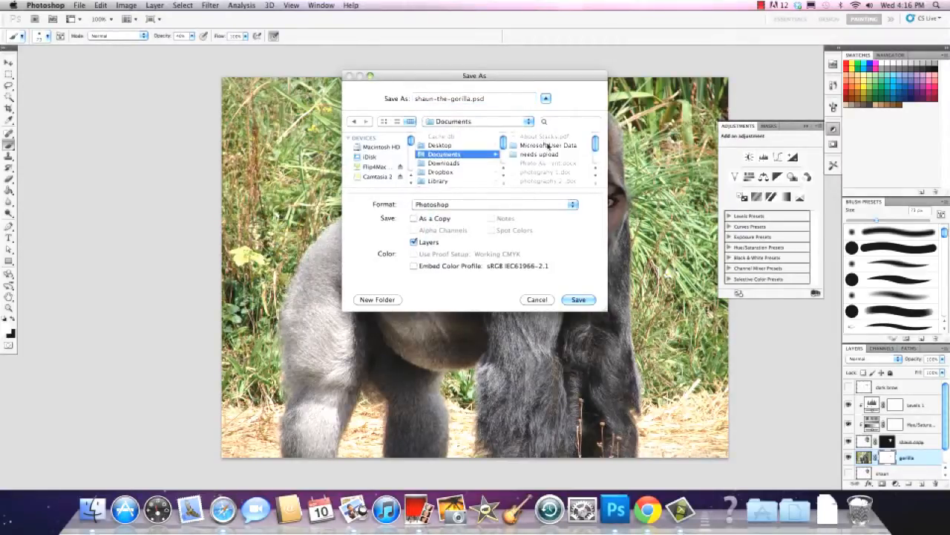
mouse_move(596, 145)
left_mouse_down()
mouse_move(596, 154)
mouse_move(595, 144)
left_mouse_up()
left_click(448, 173)
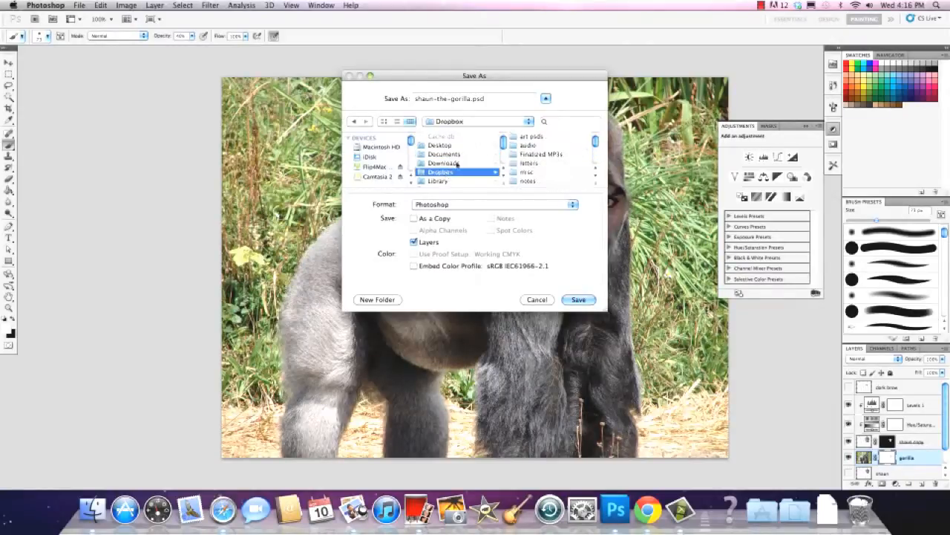
left_click(534, 140)
left_click_drag(604, 141, 605, 143)
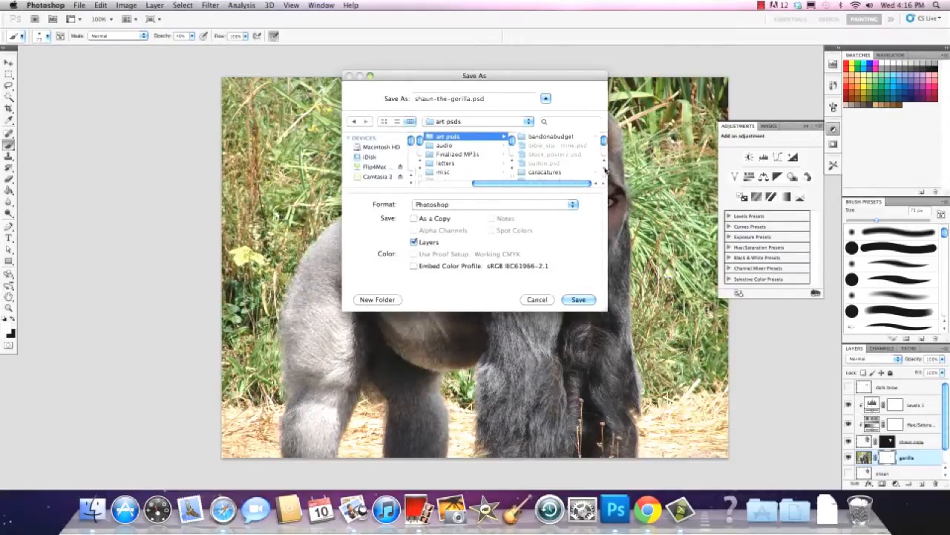
left_click(605, 169)
left_click(605, 169)
left_click(605, 170)
left_click(605, 169)
left_click(546, 164)
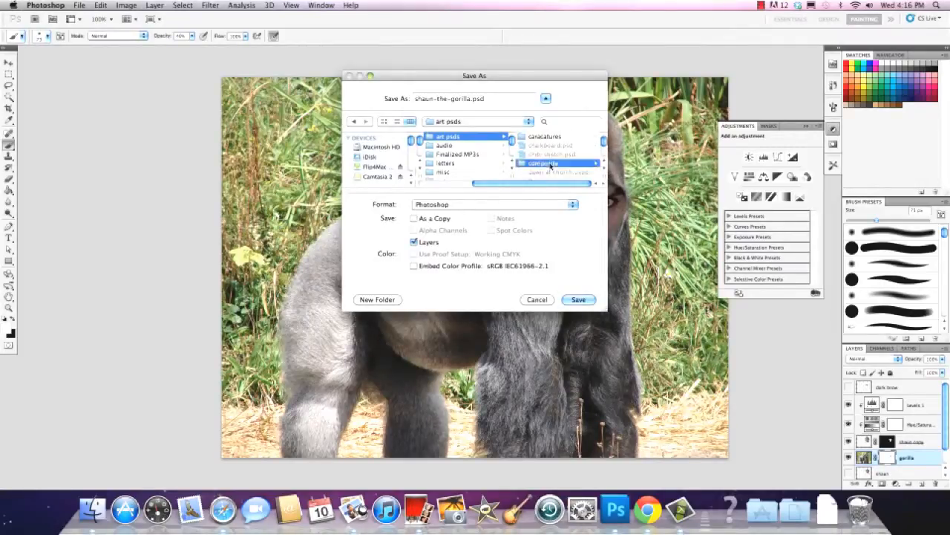
left_click(579, 300)
left_click(585, 216)
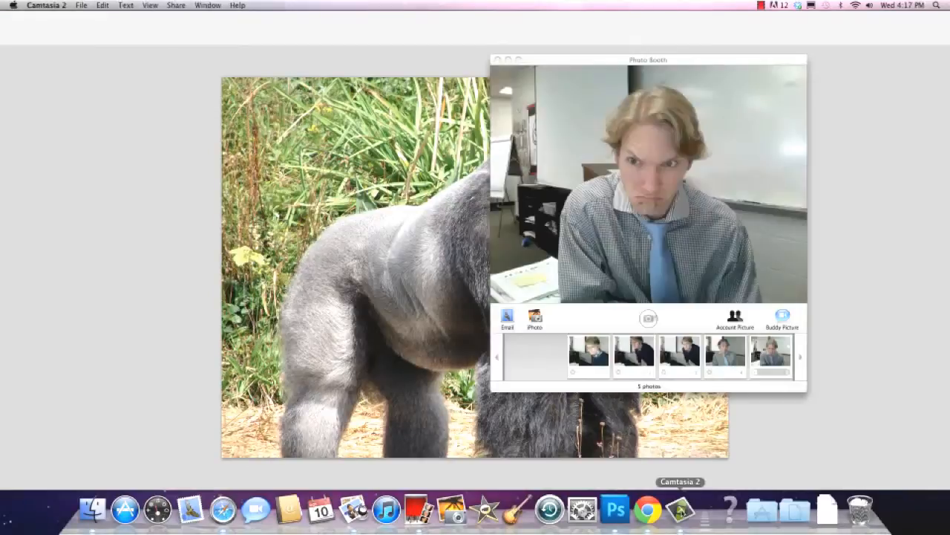
left_click(680, 509)
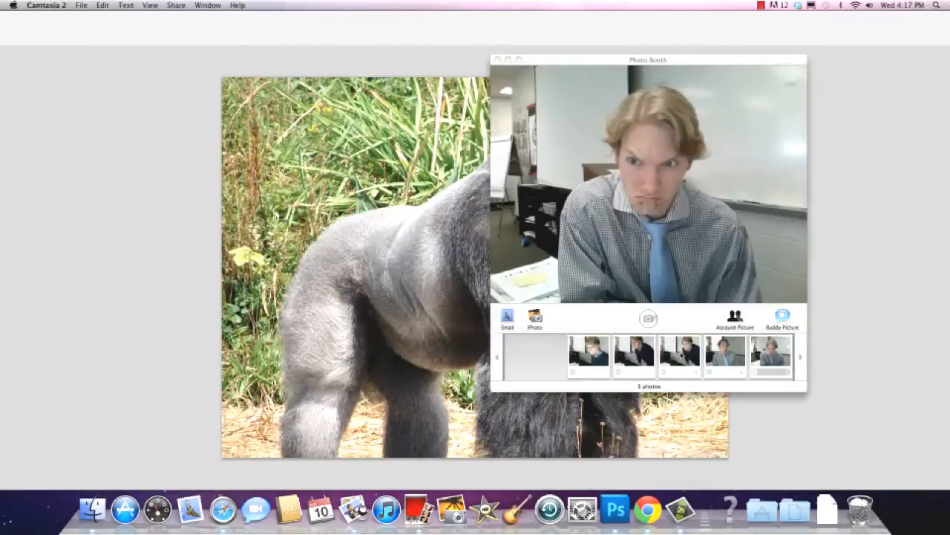